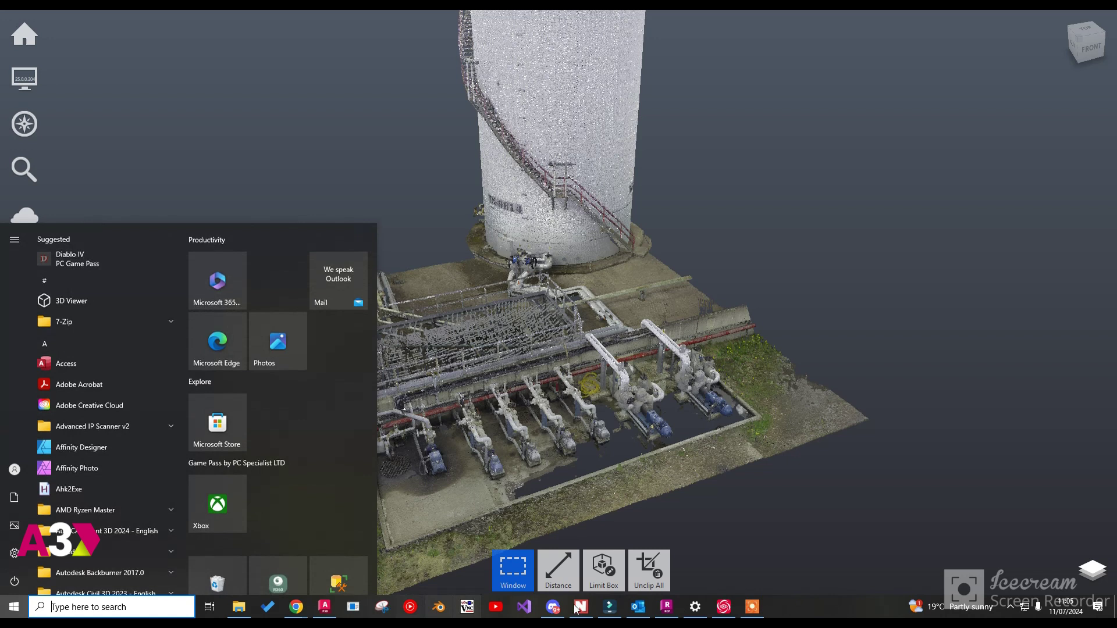
# Step: Examine the valves and pipe connections at the base of tank TK-0814 in the point cloud
pyautogui.click(752, 608)
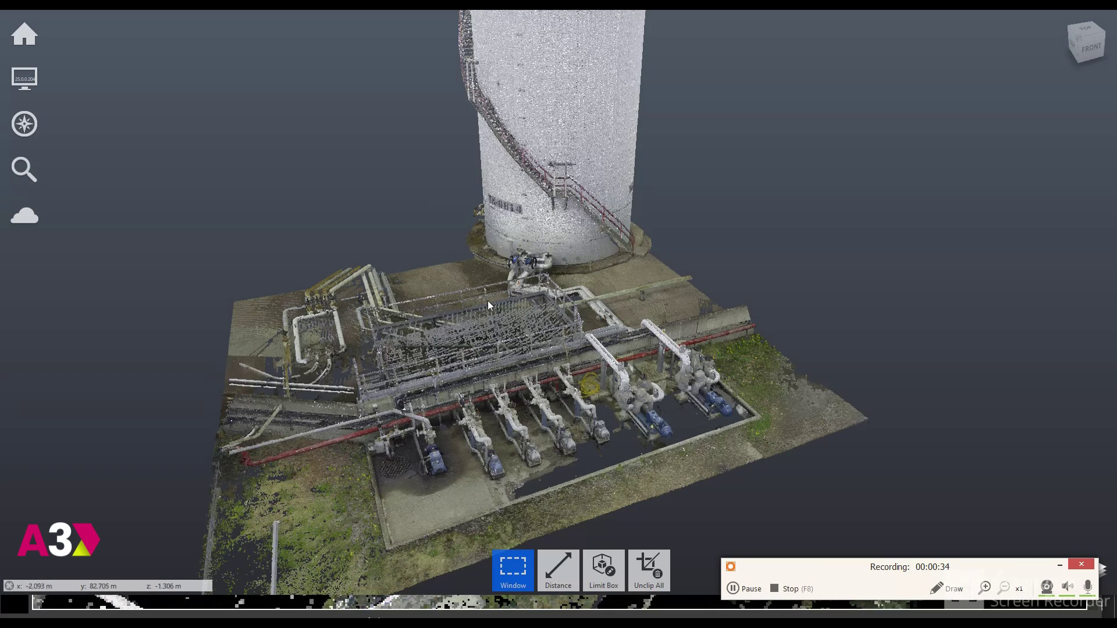
pyautogui.scroll(5, 497, 281)
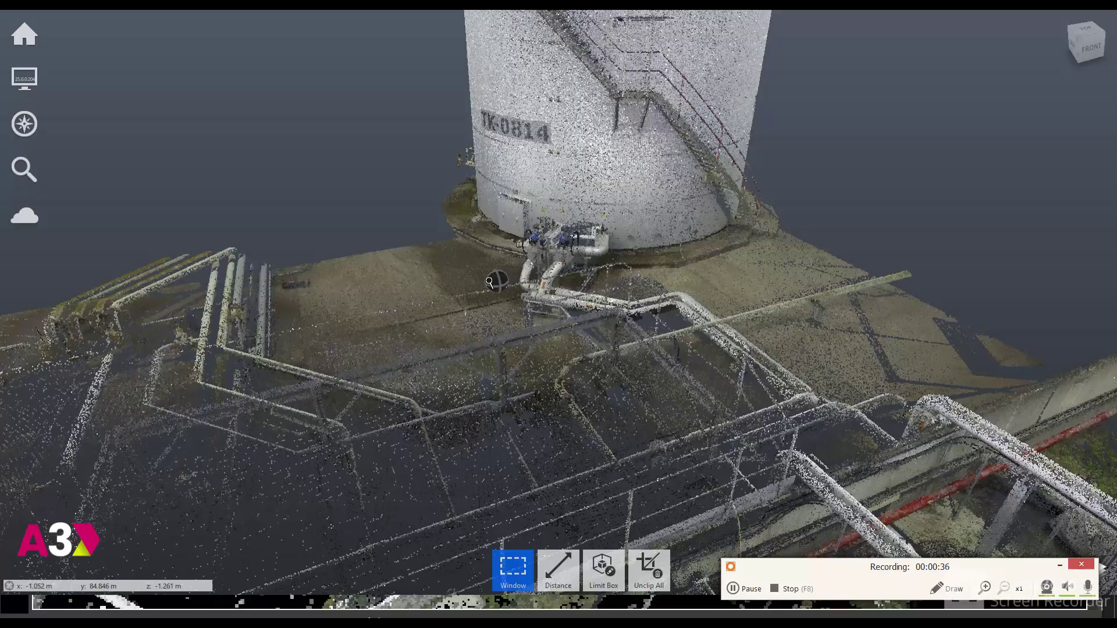
pyautogui.scroll(5, 555, 278)
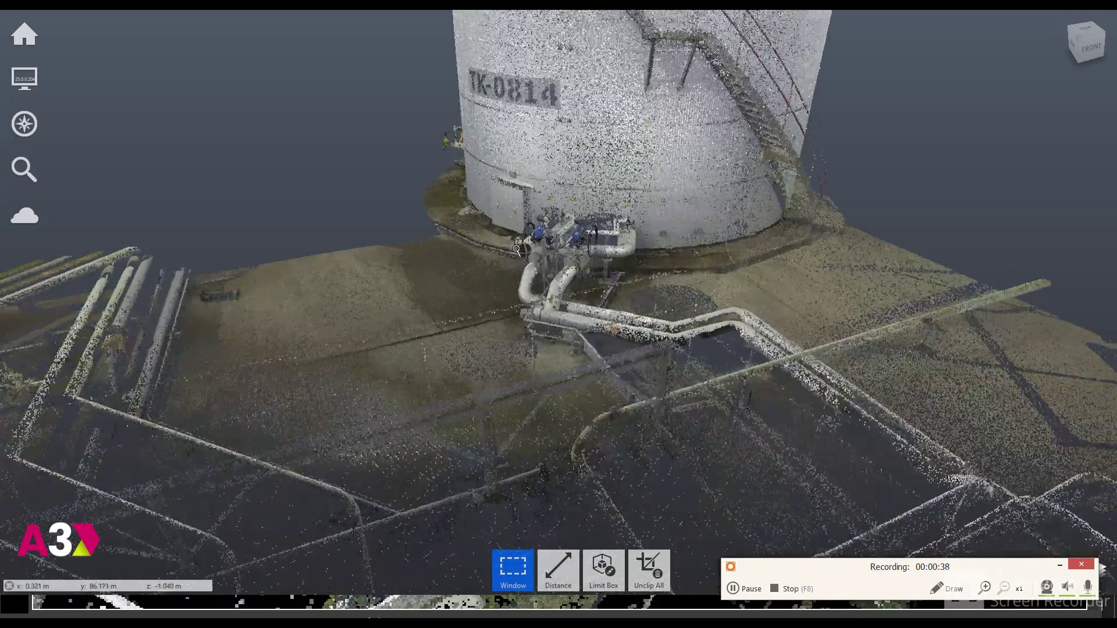
pyautogui.moveTo(532, 250); pyautogui.dragTo(532, 229, button='right')
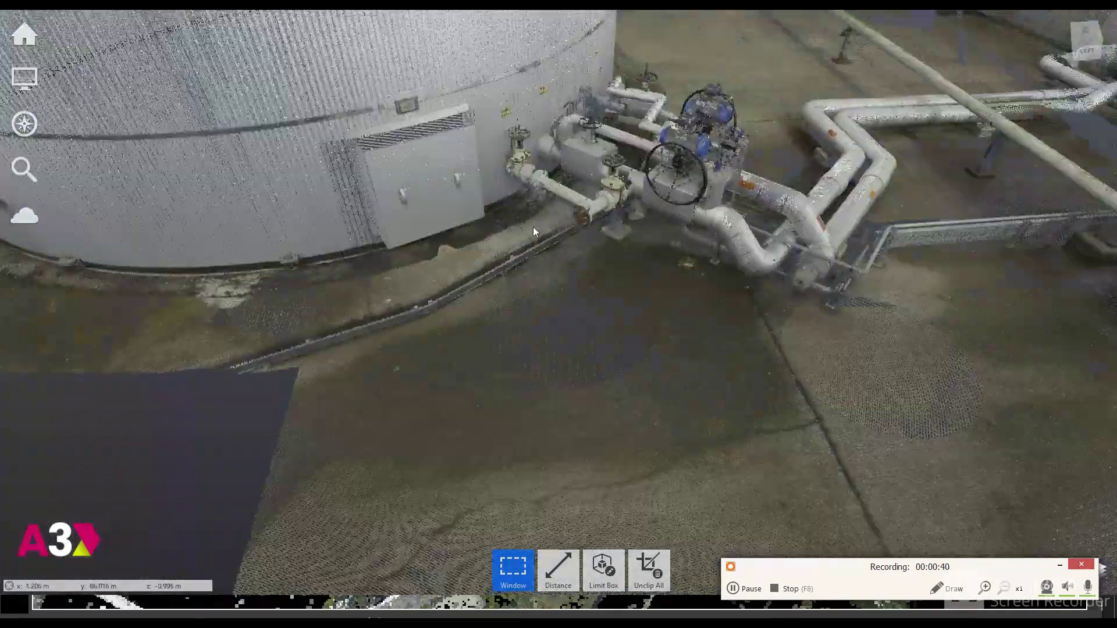
pyautogui.moveTo(736, 216); pyautogui.dragTo(461, 312, button='middle')
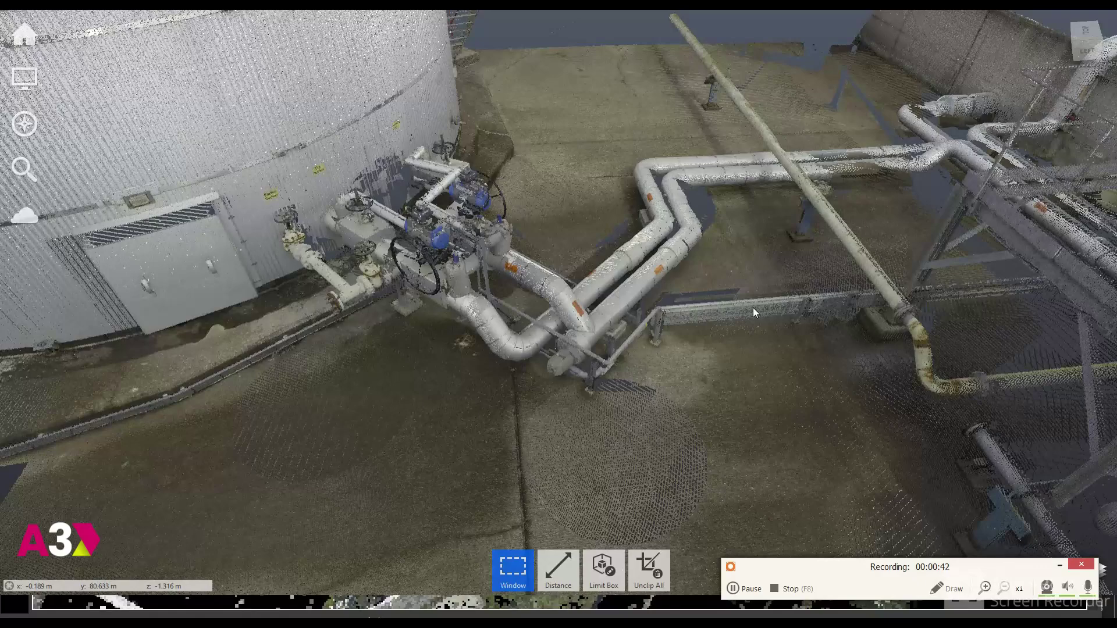
pyautogui.moveTo(810, 284); pyautogui.dragTo(668, 376, button='middle')
pyautogui.scroll(1, 667, 376)
pyautogui.scroll(-5, 667, 376)
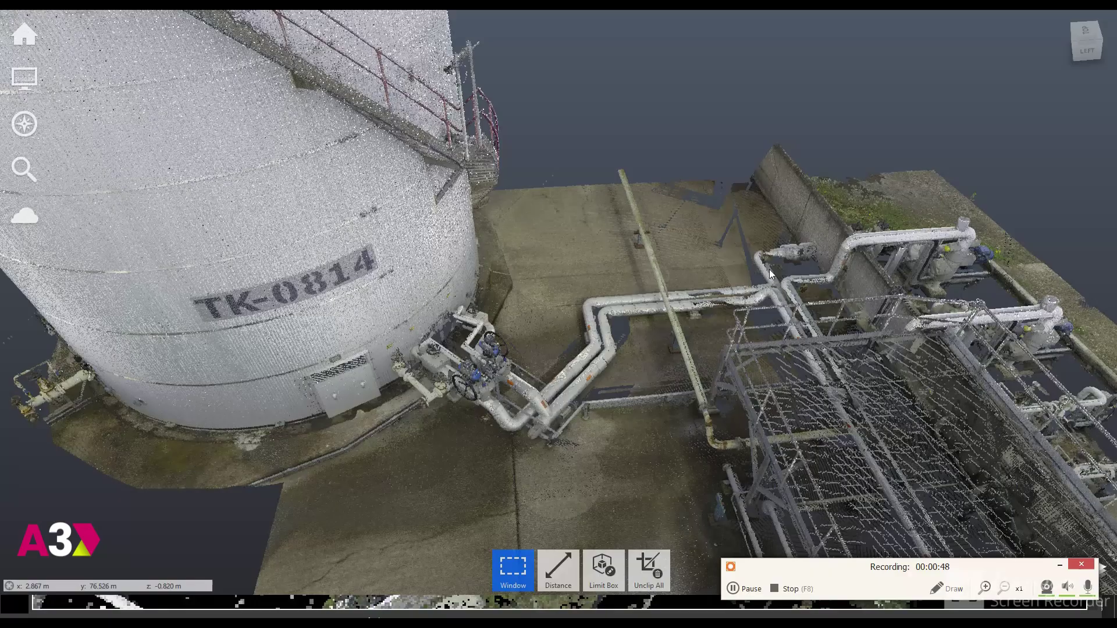
# Step: Examine the pipe run from the tank over the bund wall to the row of pumps
pyautogui.moveTo(867, 243); pyautogui.dragTo(698, 291, button='right')
pyautogui.moveTo(844, 326); pyautogui.dragTo(610, 309, button='middle')
pyautogui.moveTo(763, 279); pyautogui.dragTo(768, 233, button='right')
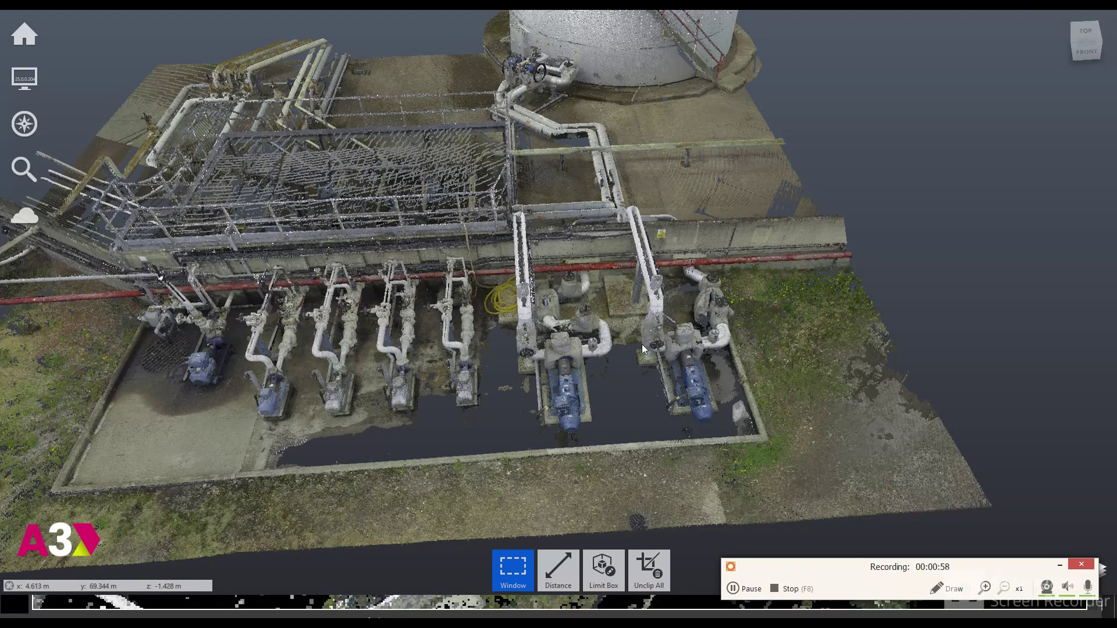
pyautogui.moveTo(431, 135); pyautogui.dragTo(439, 213)
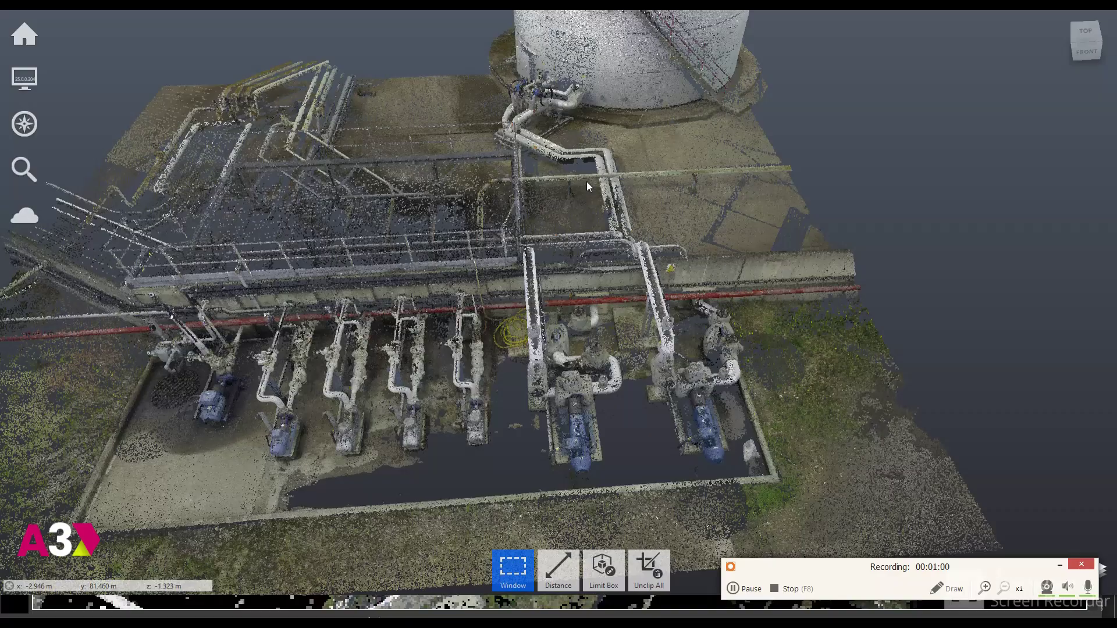
pyautogui.moveTo(586, 182); pyautogui.dragTo(542, 203)
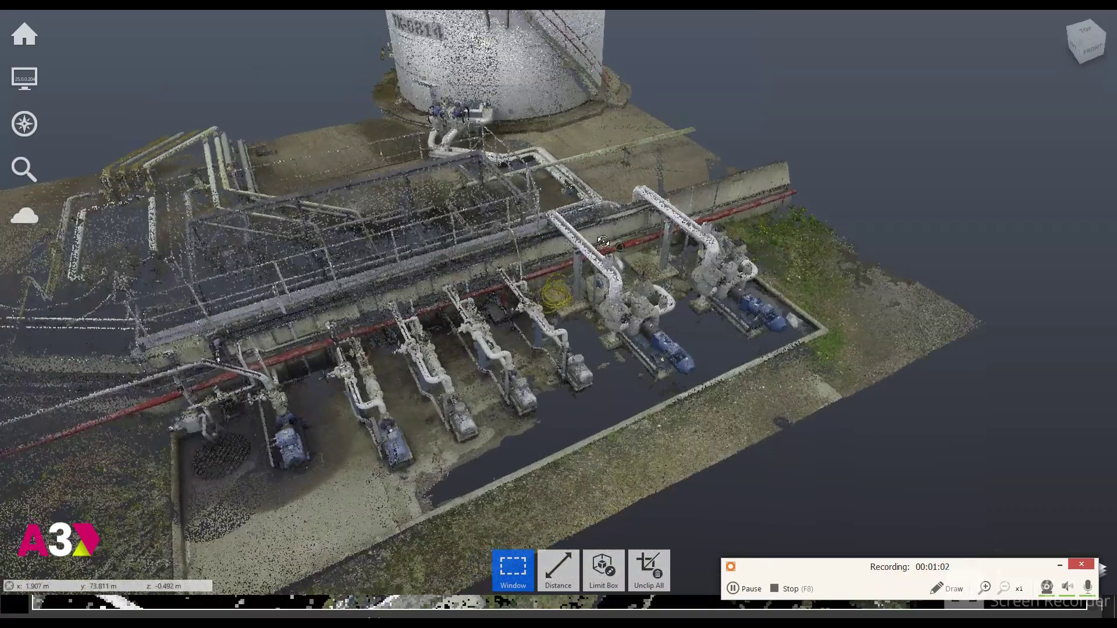
pyautogui.keyDown('shift'); pyautogui.moveTo(603, 241); pyautogui.dragTo(590, 314, button='middle'); pyautogui.keyUp('shift')
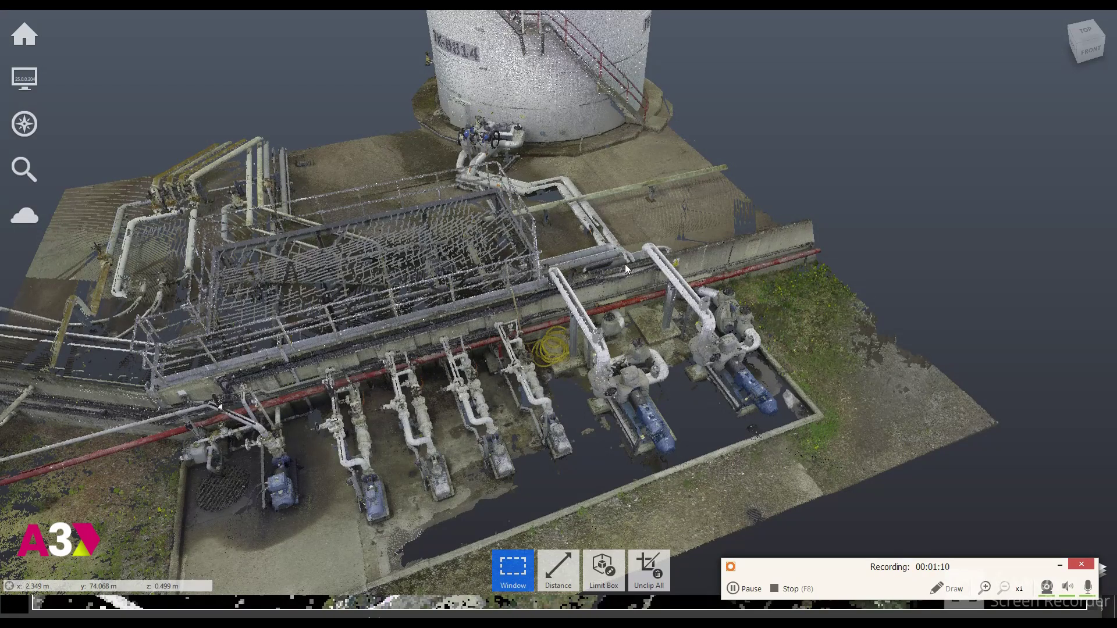
pyautogui.moveTo(761, 331); pyautogui.dragTo(760, 320)
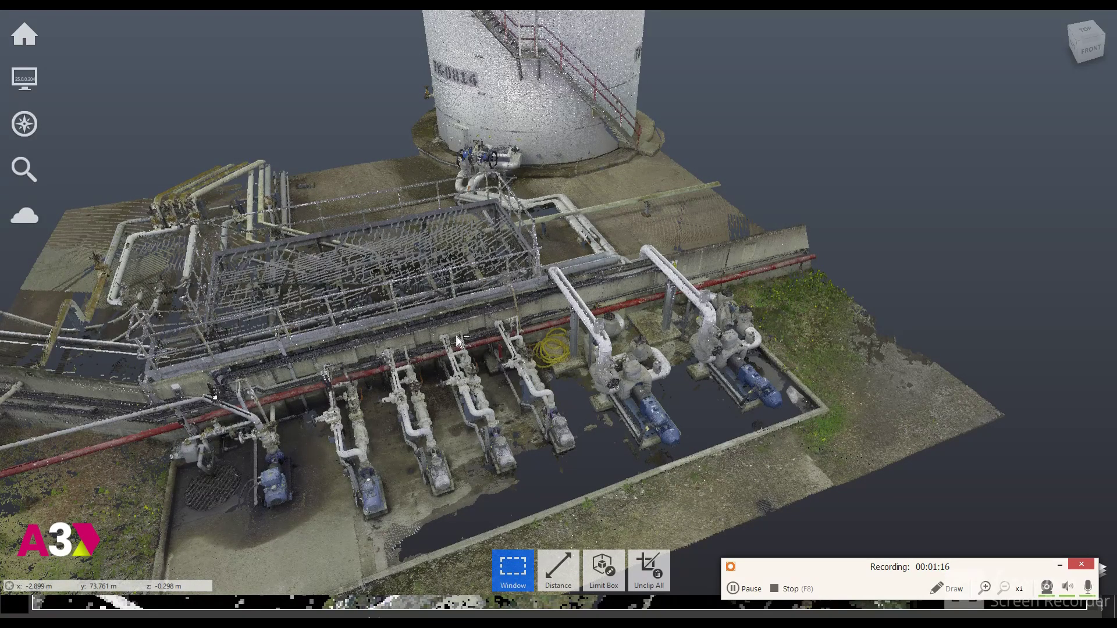
# Step: Switch to the MASTER site map in the panoramic scan viewer and open the scan position beside the tank's valve connections
pyautogui.hotkey('alt', 'Tab')
pyautogui.hotkey('alt', 'Tab')
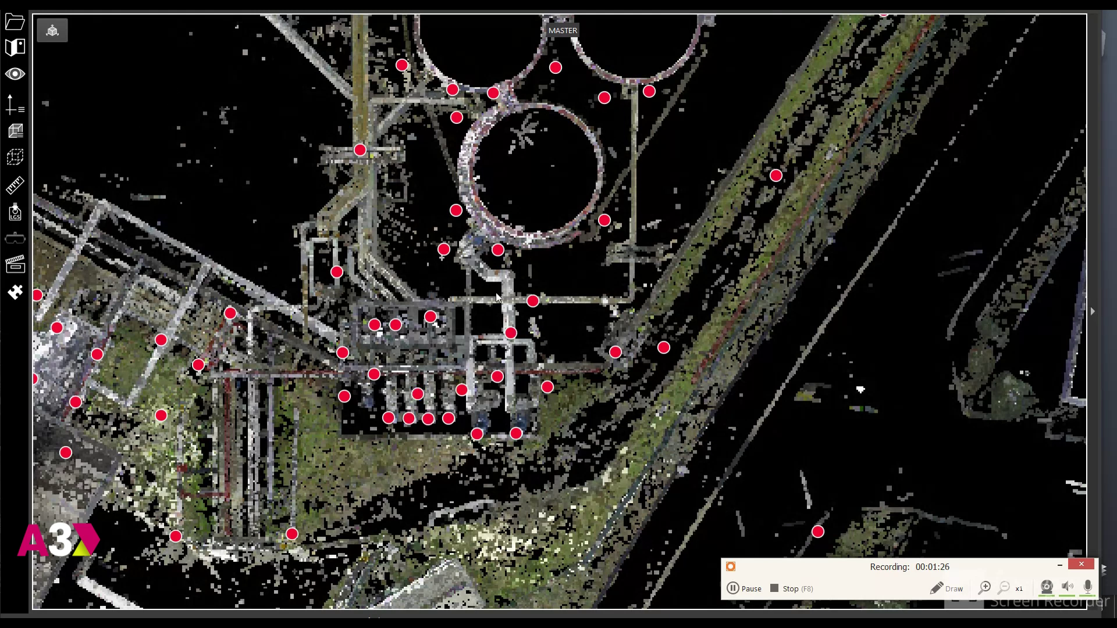
pyautogui.scroll(2, 476, 244)
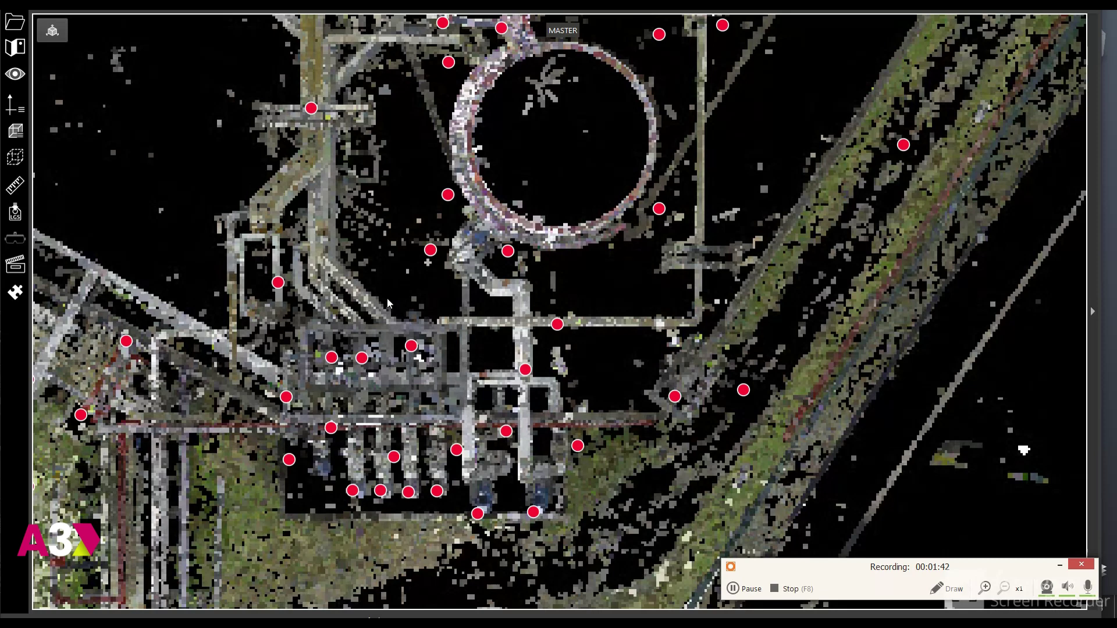
pyautogui.click(430, 251)
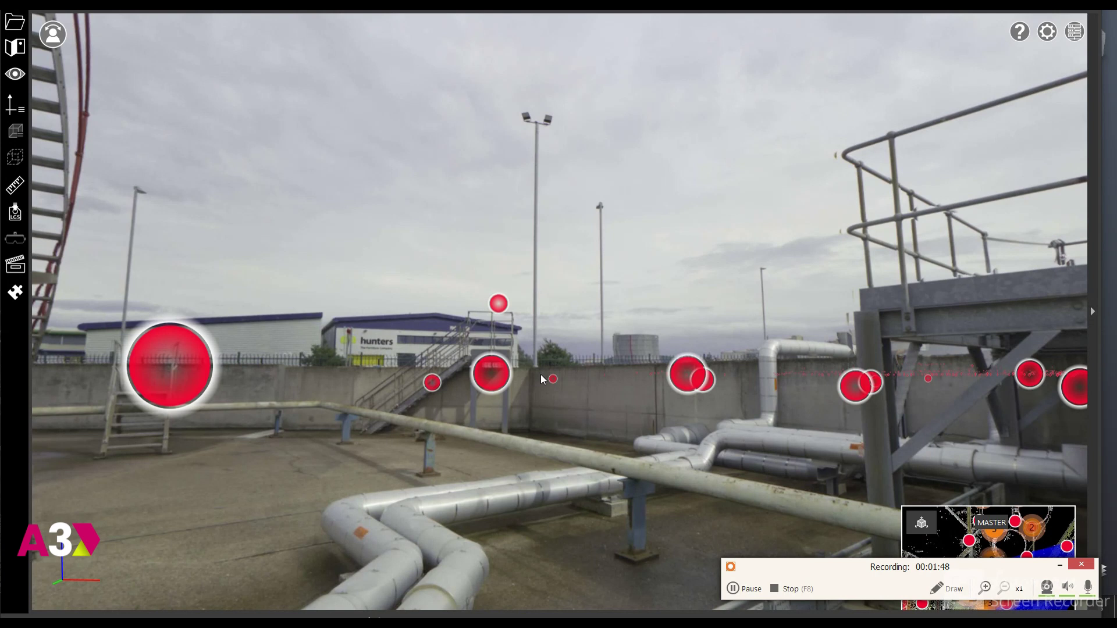
# Step: Examine the tank valves and the two insulated pipelines leading away from them in the panoramic scan
pyautogui.scroll(-3, 633, 446)
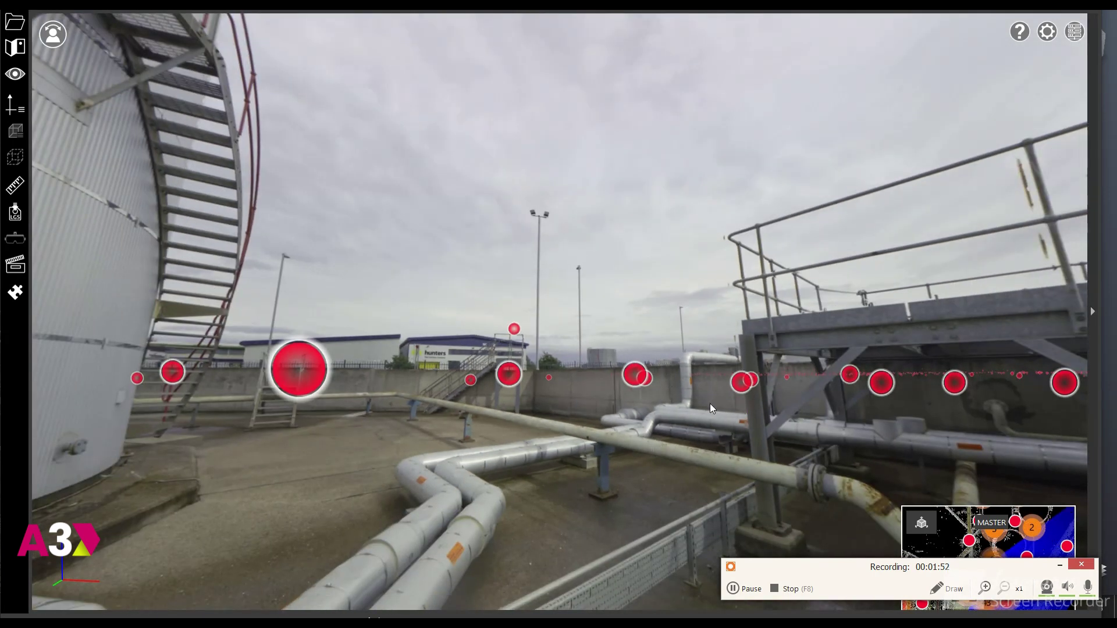
pyautogui.moveTo(713, 399); pyautogui.dragTo(553, 454)
pyautogui.moveTo(652, 399); pyautogui.dragTo(395, 439)
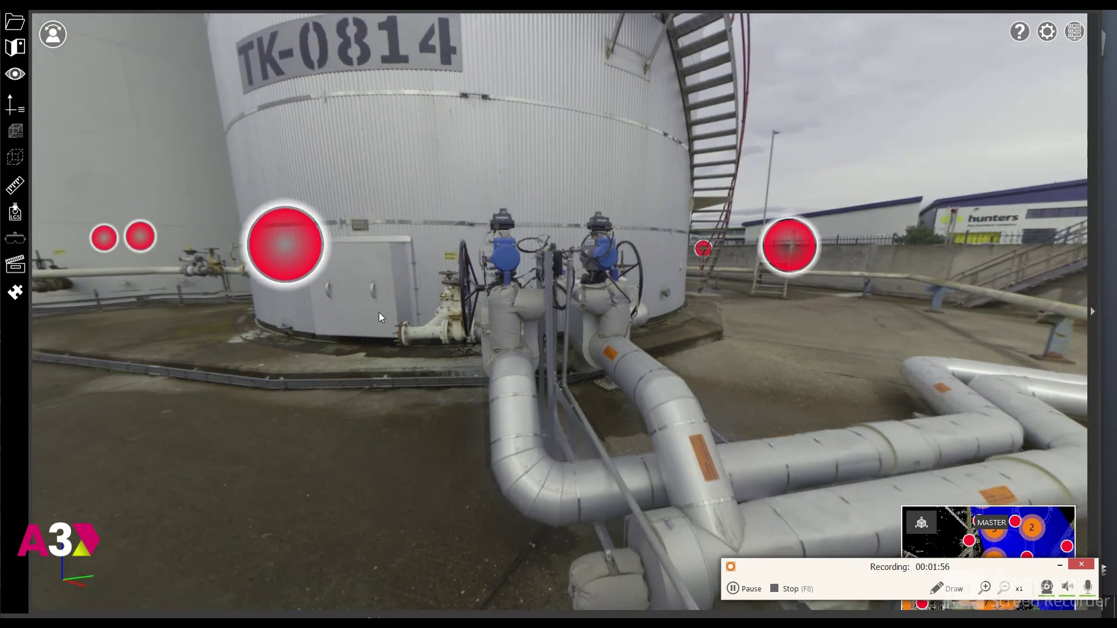
pyautogui.click(382, 352)
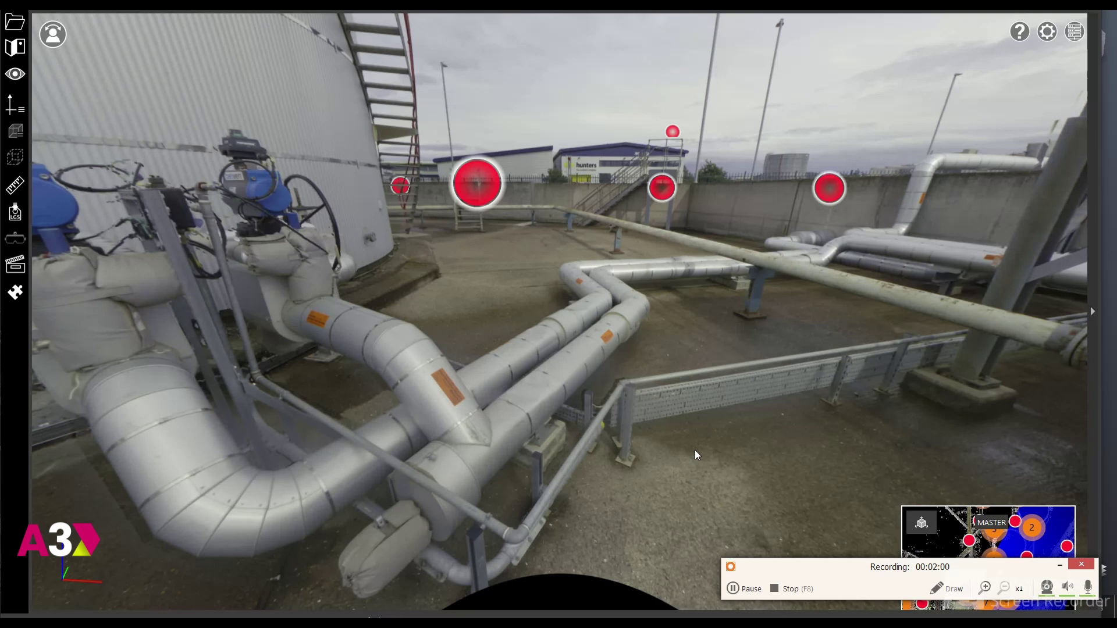
pyautogui.moveTo(838, 202)
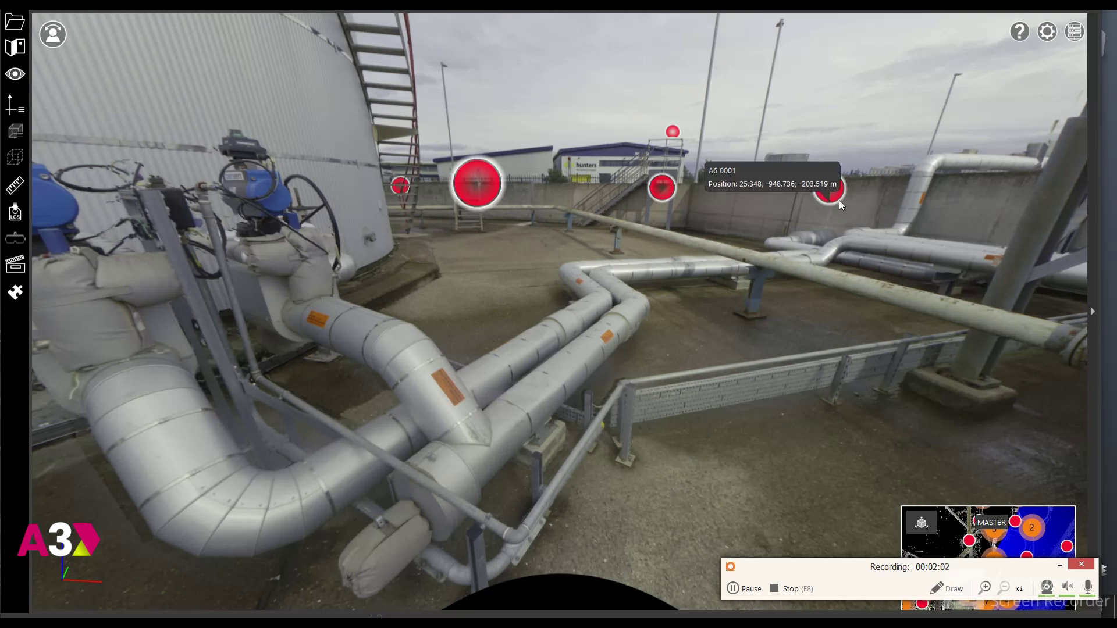
pyautogui.moveTo(606, 349); pyautogui.dragTo(702, 329)
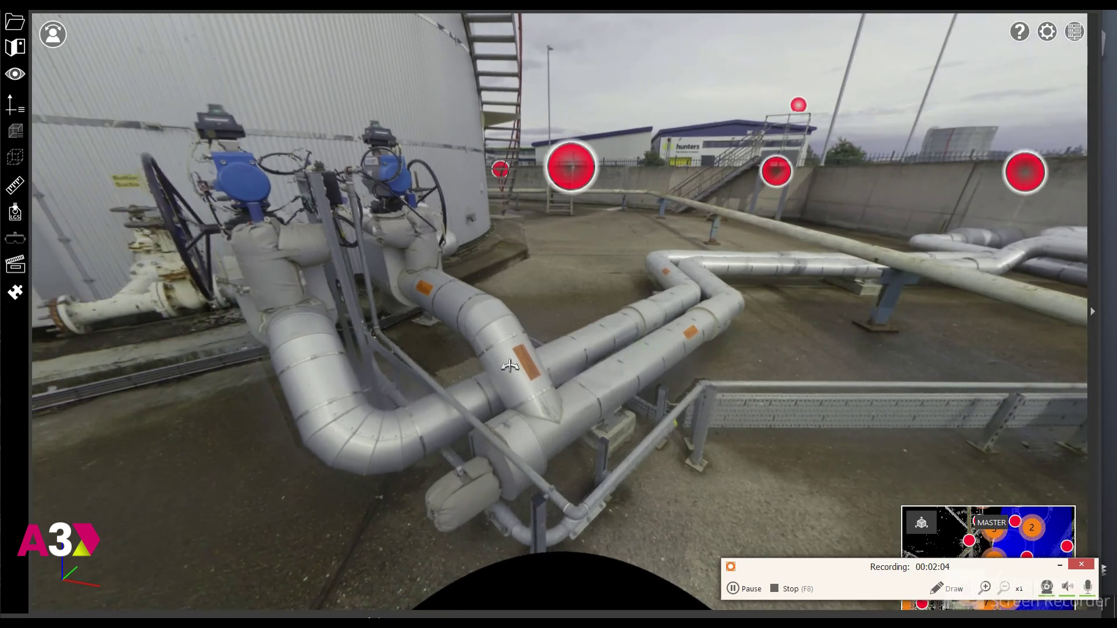
# Step: Switch back to ReCap, fence the tank base, pipe run and adjoining ground in a view from above, and clip everything outside the fence
pyautogui.hotkey('alt', 'Tab')
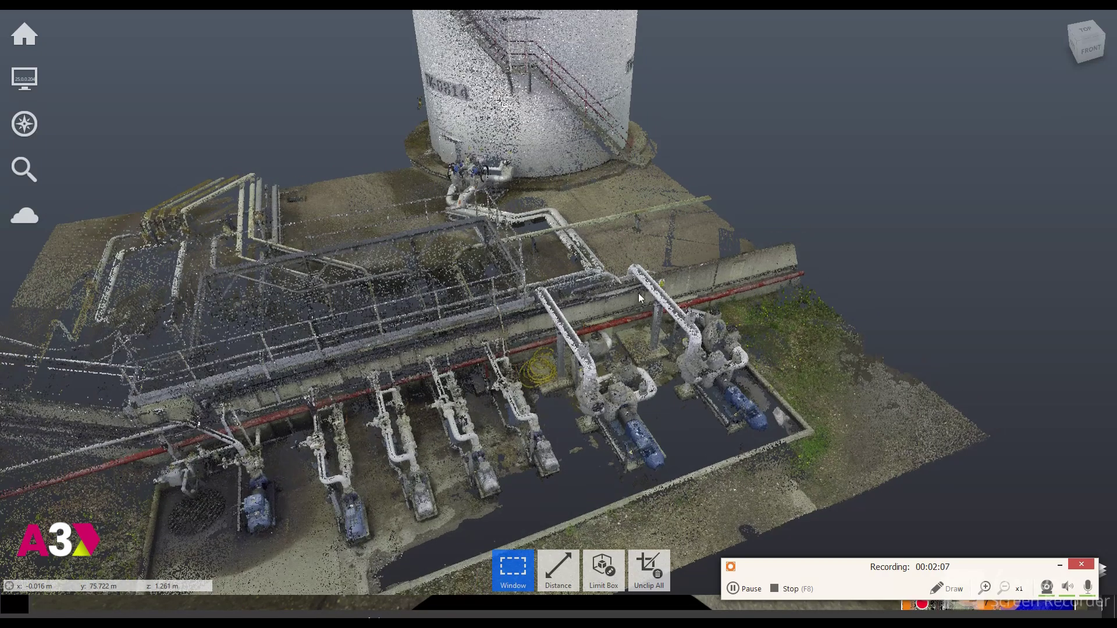
pyautogui.moveTo(638, 293); pyautogui.dragTo(554, 340)
pyautogui.keyDown('shift'); pyautogui.moveTo(554, 340); pyautogui.dragTo(554, 350, button='middle'); pyautogui.keyUp('shift')
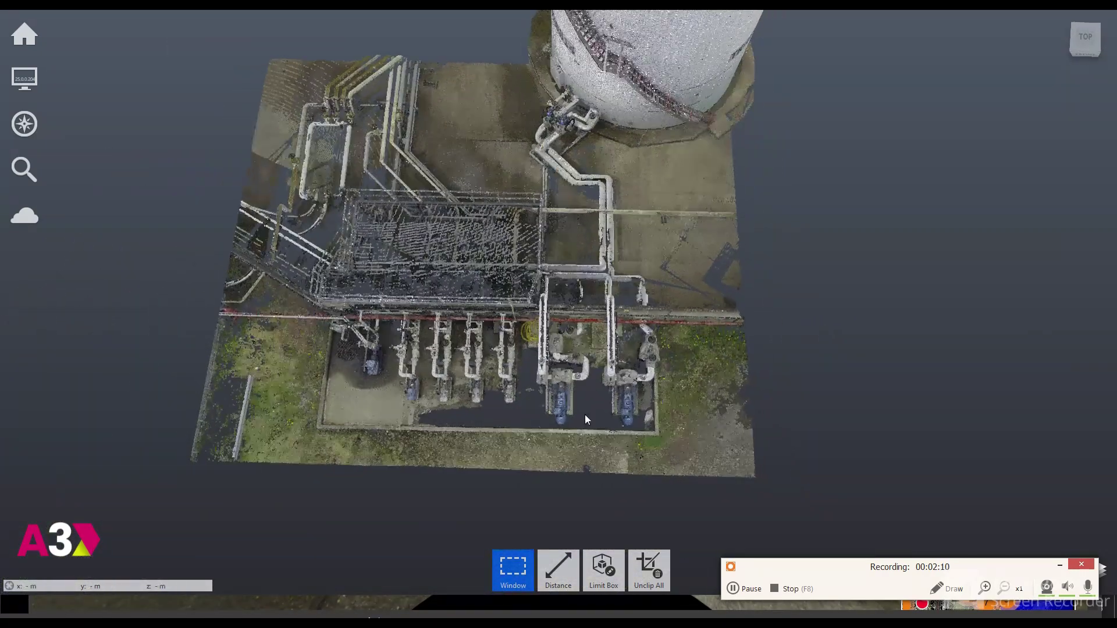
pyautogui.moveTo(515, 570)
pyautogui.click(513, 476)
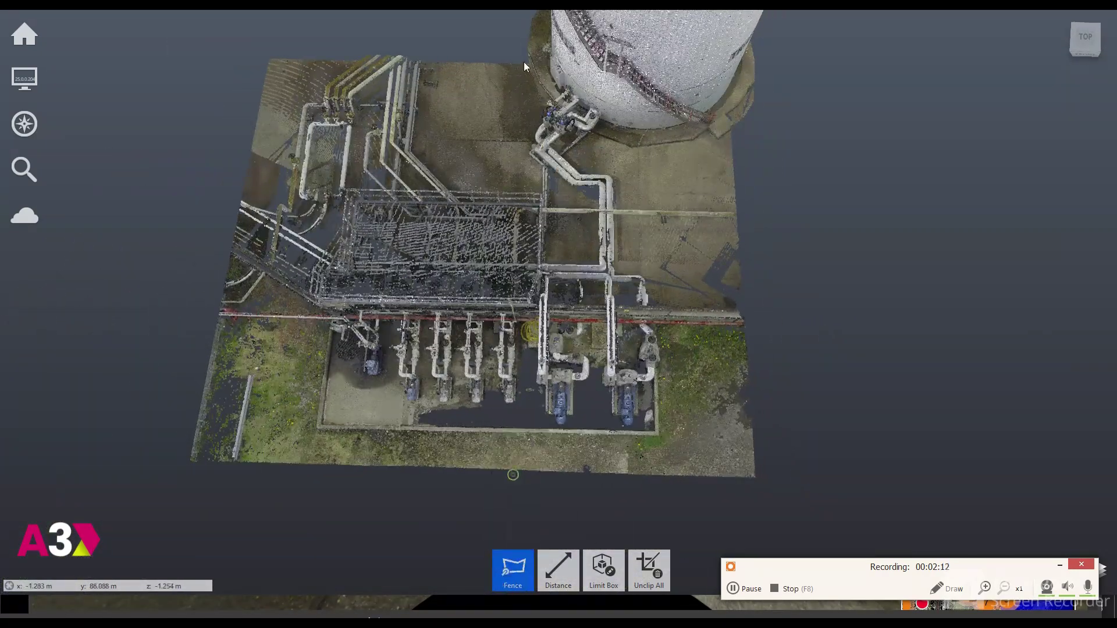
pyautogui.click(554, 75)
pyautogui.click(493, 53)
pyautogui.click(493, 203)
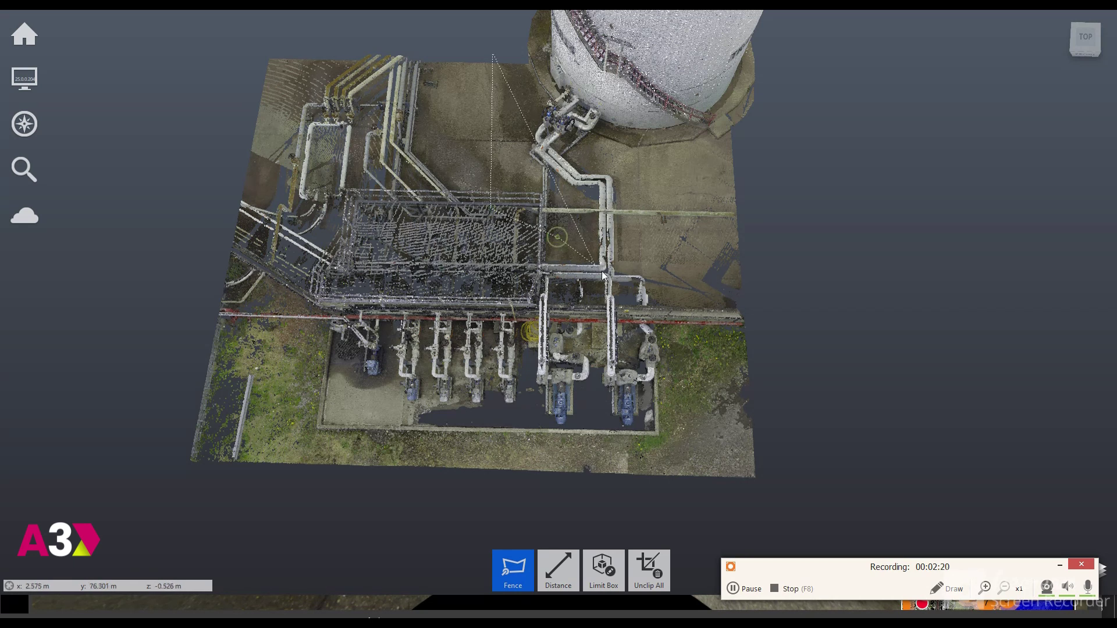
pyautogui.click(656, 302)
pyautogui.click(660, 494)
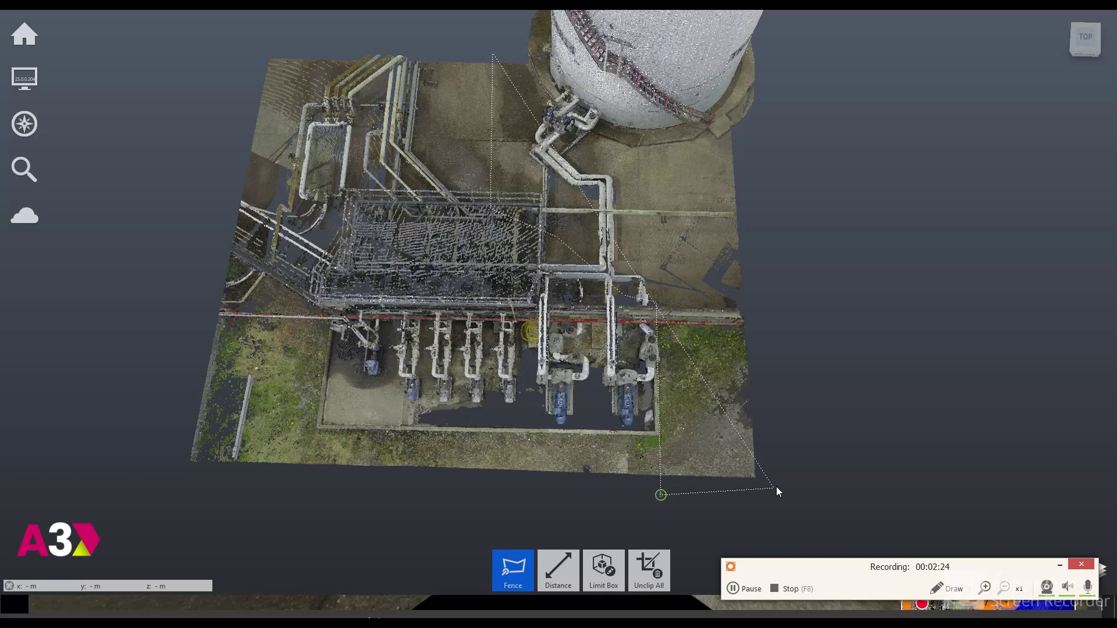
pyautogui.click(798, 486)
pyautogui.click(775, 180)
pyautogui.click(745, 125)
pyautogui.click(632, 115)
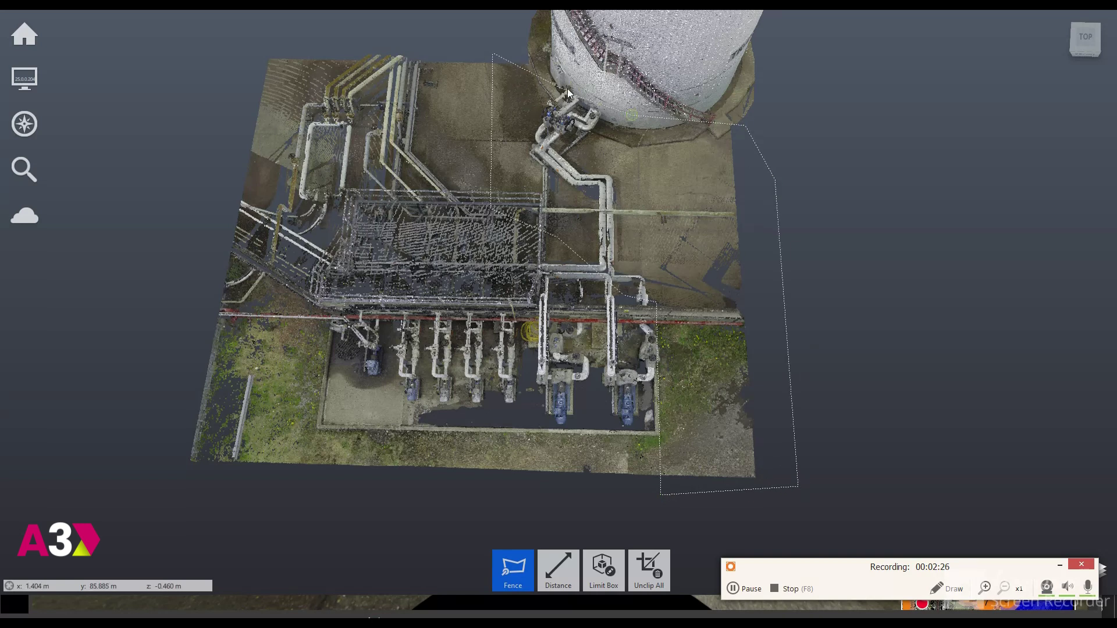
pyautogui.doubleClick(523, 39)
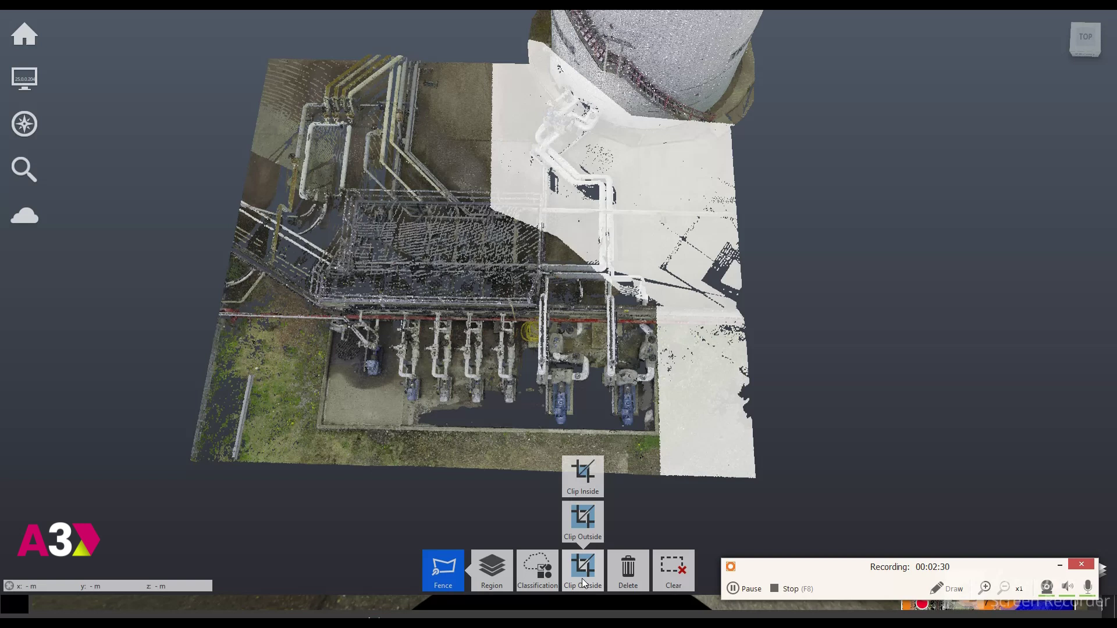
pyautogui.click(581, 578)
# Step: Fence the leftover handrailed platform section above the pipework and clip the points inside the fence
pyautogui.keyDown('shift'); pyautogui.moveTo(680, 219); pyautogui.dragTo(746, 151, button='middle'); pyautogui.keyUp('shift')
pyautogui.moveTo(682, 221); pyautogui.dragTo(951, 183)
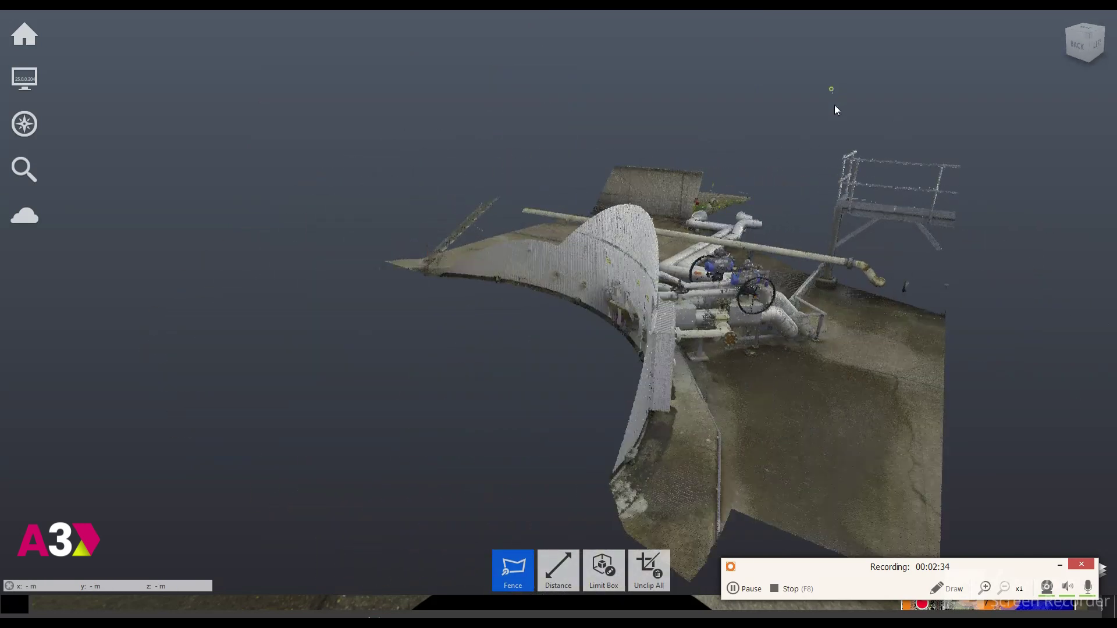
pyautogui.click(808, 237)
pyautogui.click(907, 255)
pyautogui.click(938, 295)
pyautogui.click(998, 303)
pyautogui.doubleClick(1010, 119)
pyautogui.moveTo(582, 570)
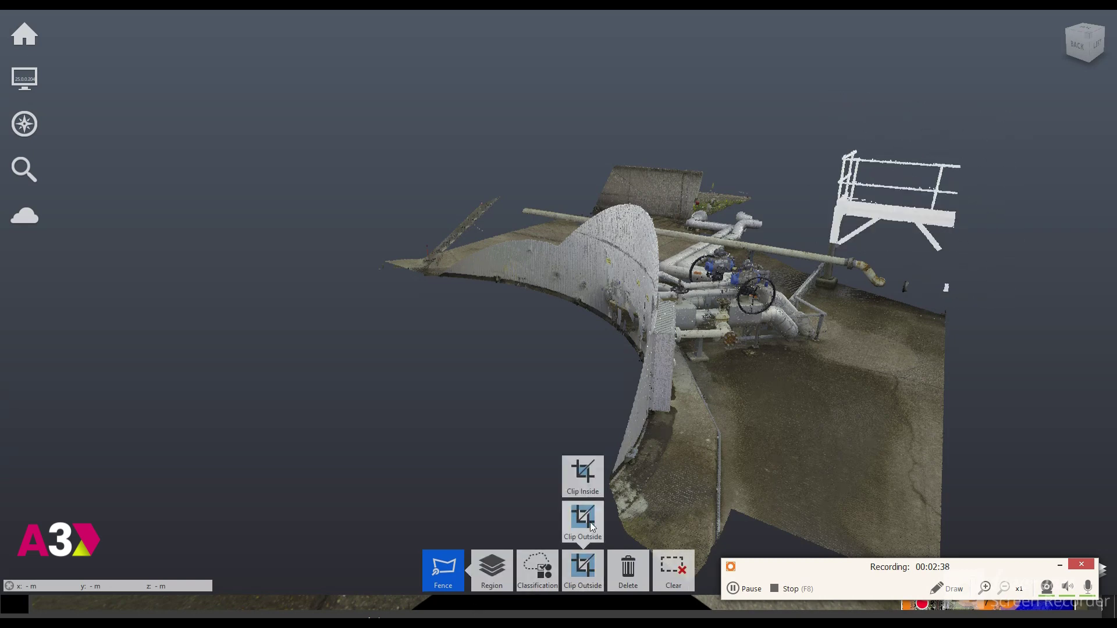
# Step: Review the clipped pipework and ground, and bring up the project's file and export commands
pyautogui.keyDown('shift'); pyautogui.moveTo(680, 450); pyautogui.dragTo(606, 356, button='middle'); pyautogui.keyUp('shift')
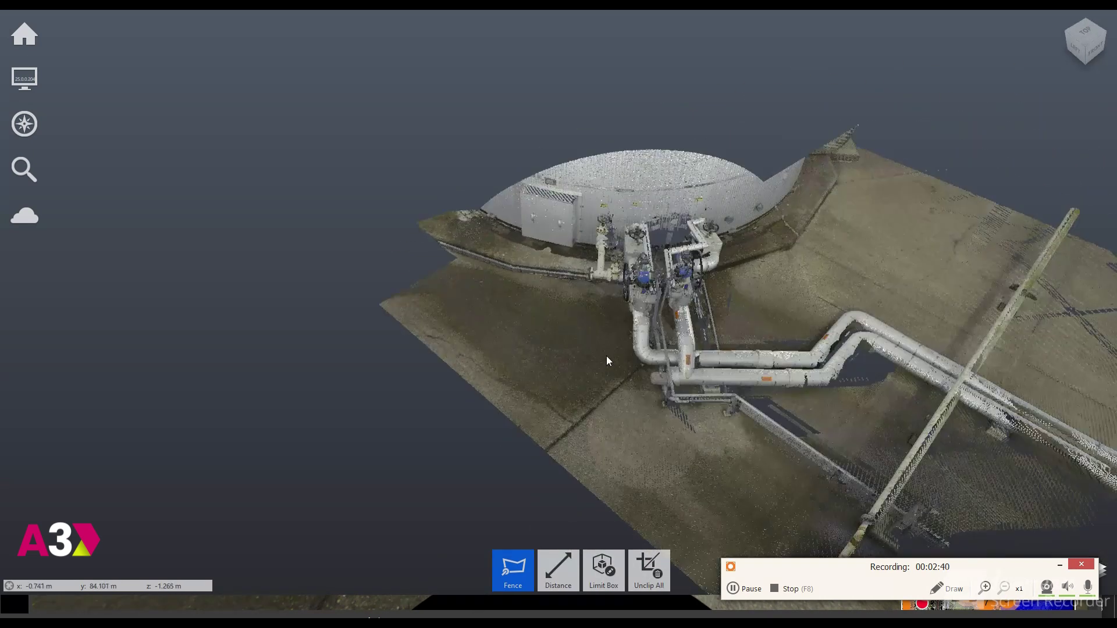
pyautogui.scroll(-2, 606, 356)
pyautogui.moveTo(736, 374); pyautogui.dragTo(631, 413)
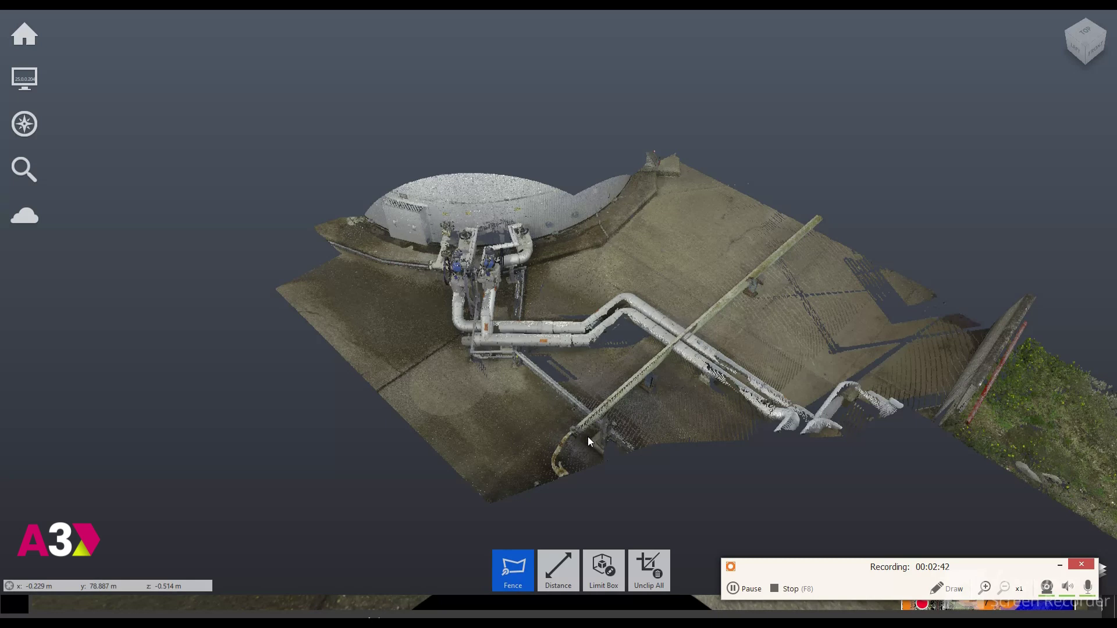
pyautogui.moveTo(29, 37)
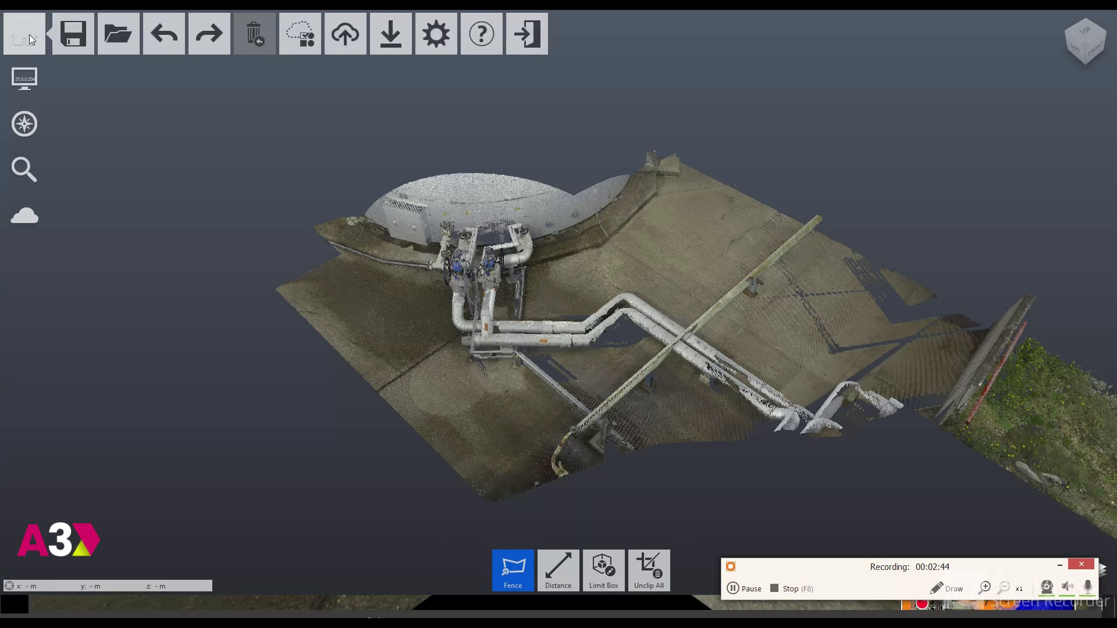
pyautogui.moveTo(391, 34)
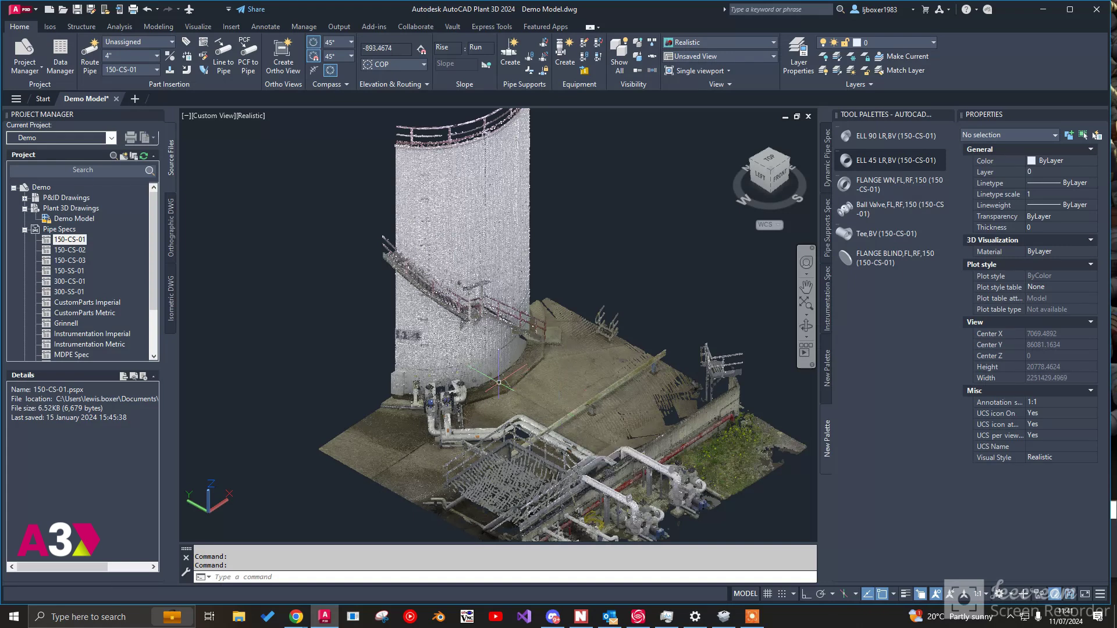
# Step: Inspect the tank's valve connections and the pipework beside the walkway in the Demo Model point cloud in AutoCAD Plant 3D
pyautogui.scroll(3, 384, 407)
pyautogui.scroll(2, 383, 418)
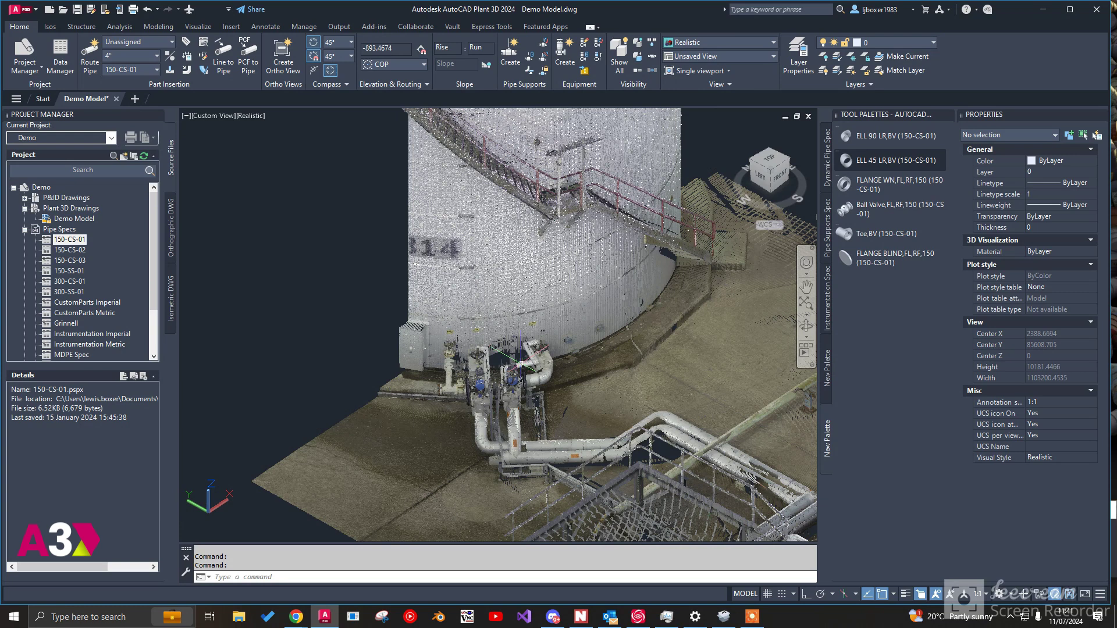
pyautogui.scroll(2, 402, 442)
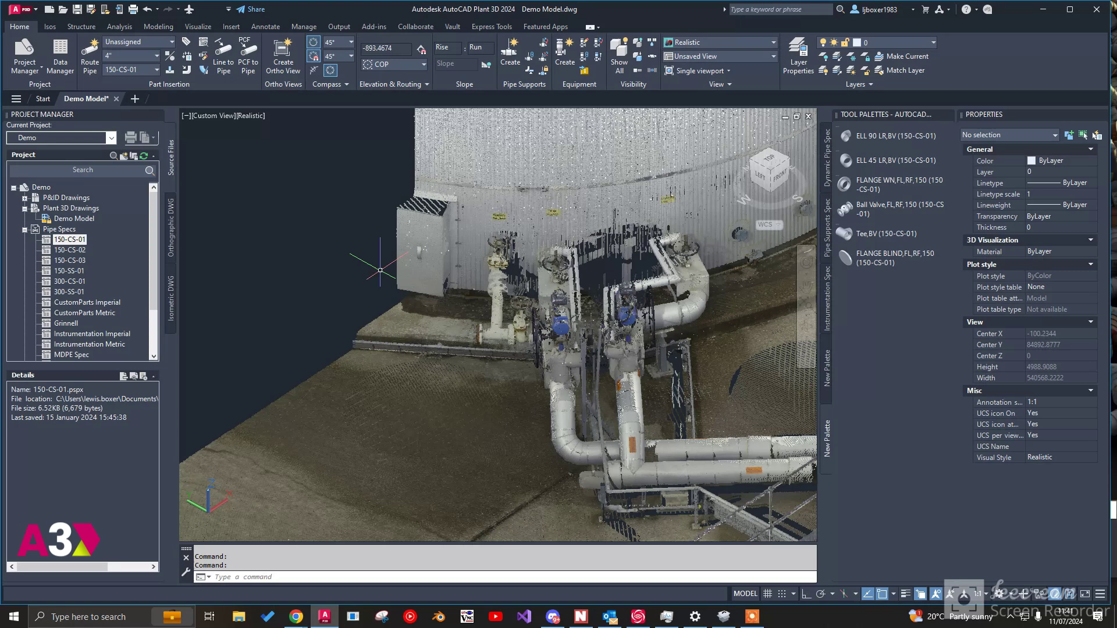
pyautogui.moveTo(473, 321)
pyautogui.keyDown('shift'); pyautogui.mouseDown(button='middle')
pyautogui.moveTo(462, 308)
pyautogui.moveTo(481, 341)
pyautogui.mouseUp(button='middle'); pyautogui.keyUp('shift')
pyautogui.scroll(-6, 499, 320)
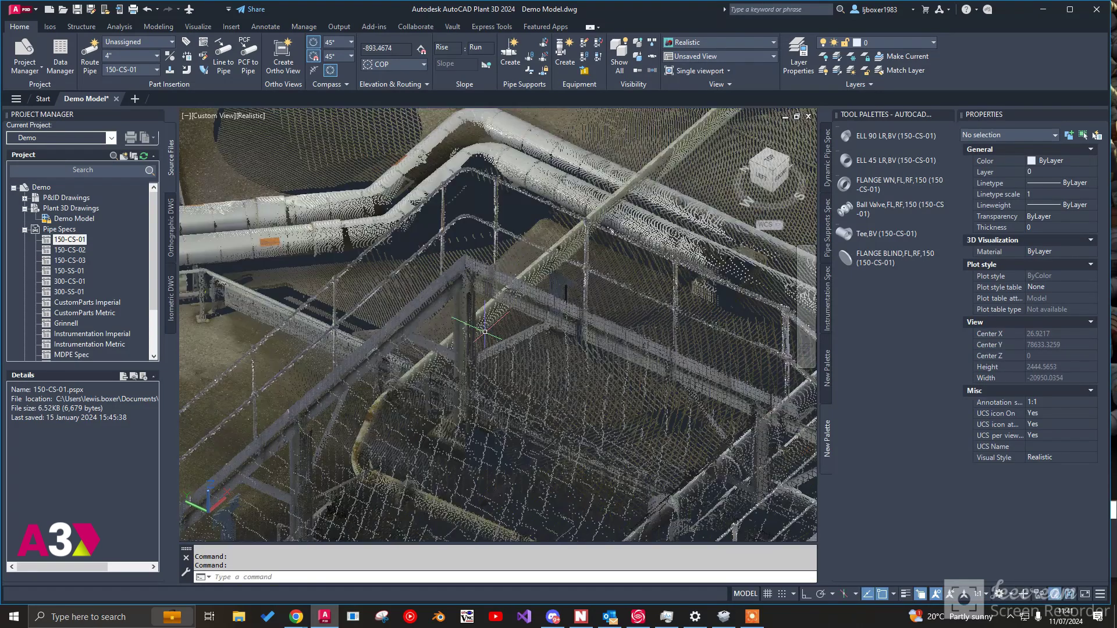
# Step: Extract the centreline of the scanned horizontal flanged pipe stub below the valve beside the tank from the point cloud
pyautogui.scroll(-2, 483, 333)
pyautogui.scroll(9, 403, 296)
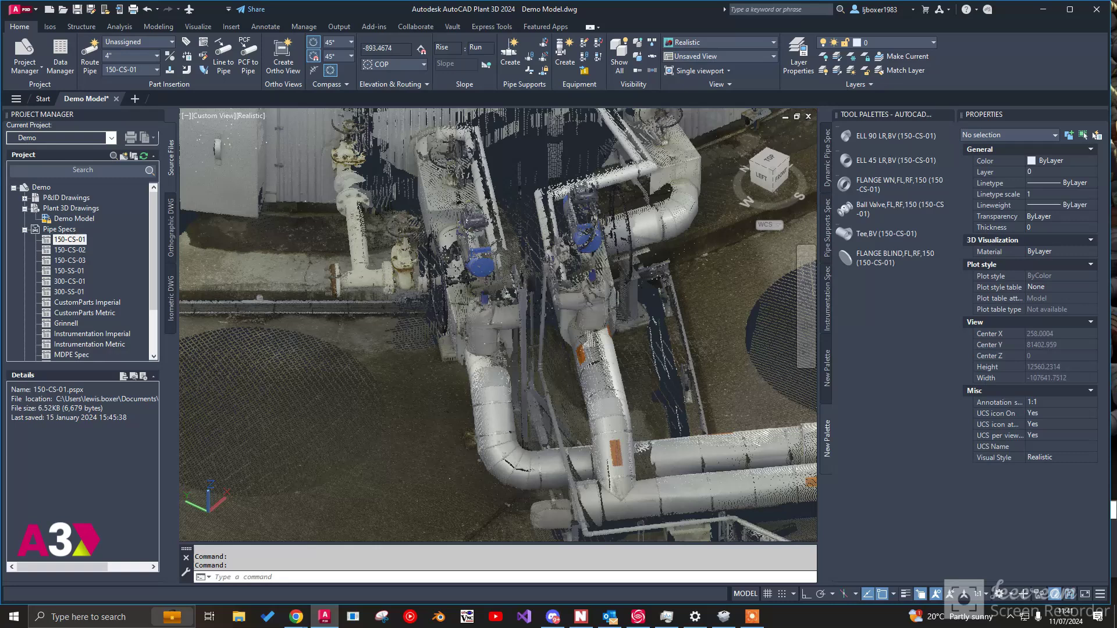
pyautogui.moveTo(369, 290); pyautogui.dragTo(399, 313, button='middle')
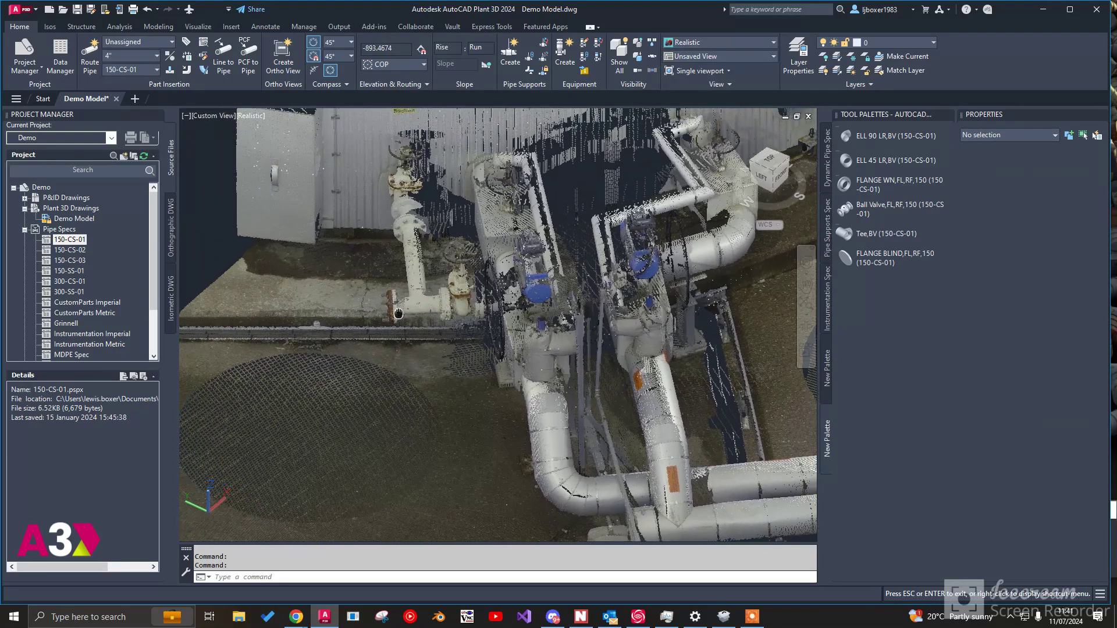
pyautogui.write('pc')
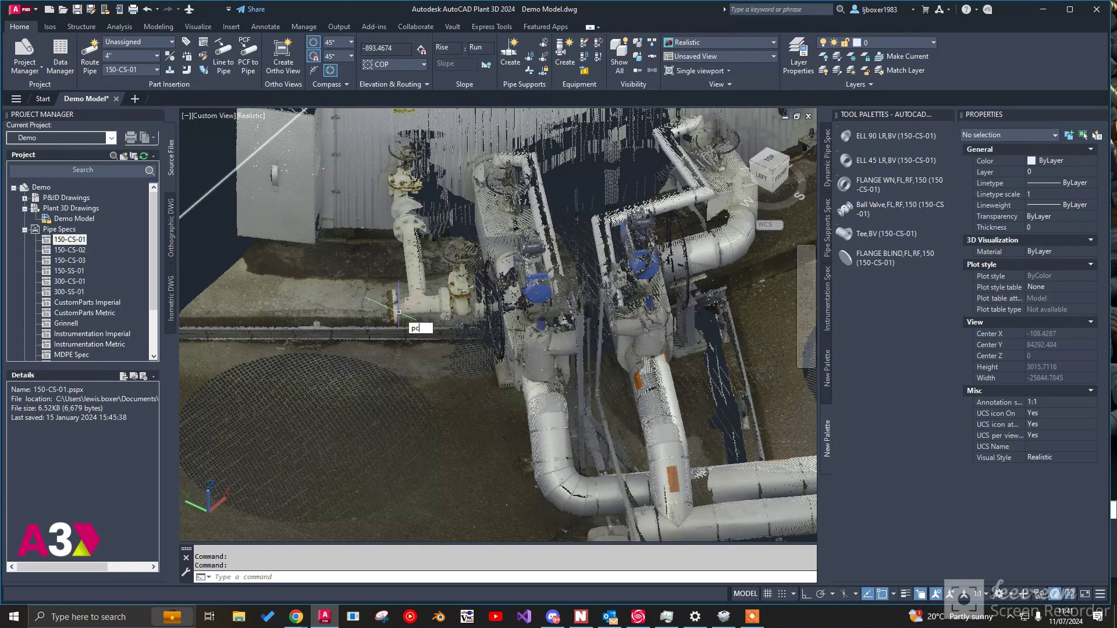
pyautogui.write('EXTRACTCENTERLINE')
pyautogui.press('Return')
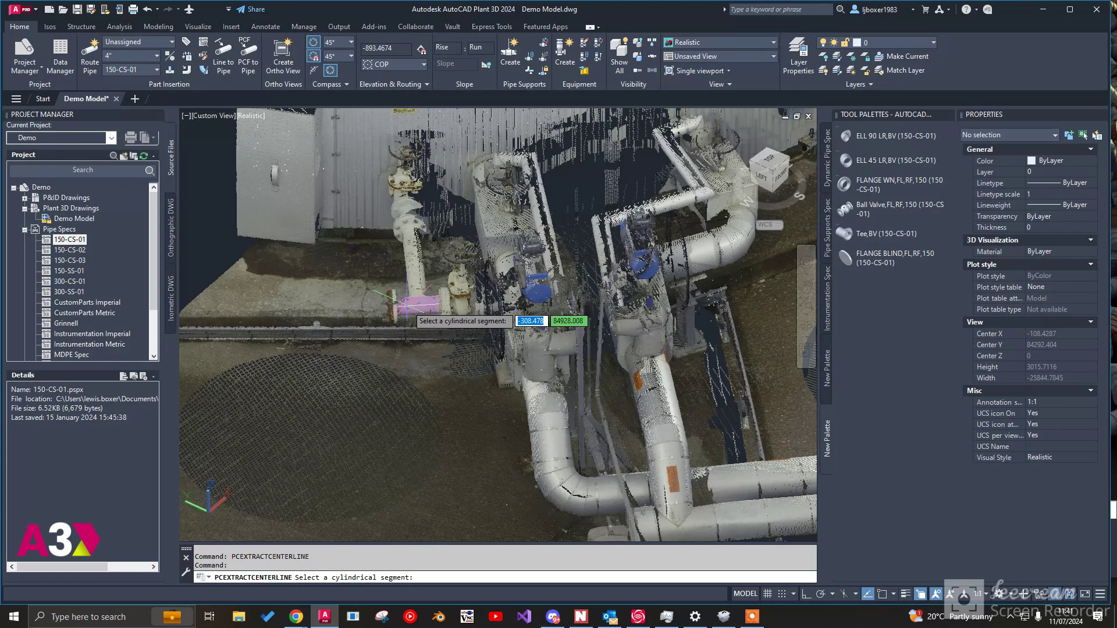
pyautogui.click(406, 302)
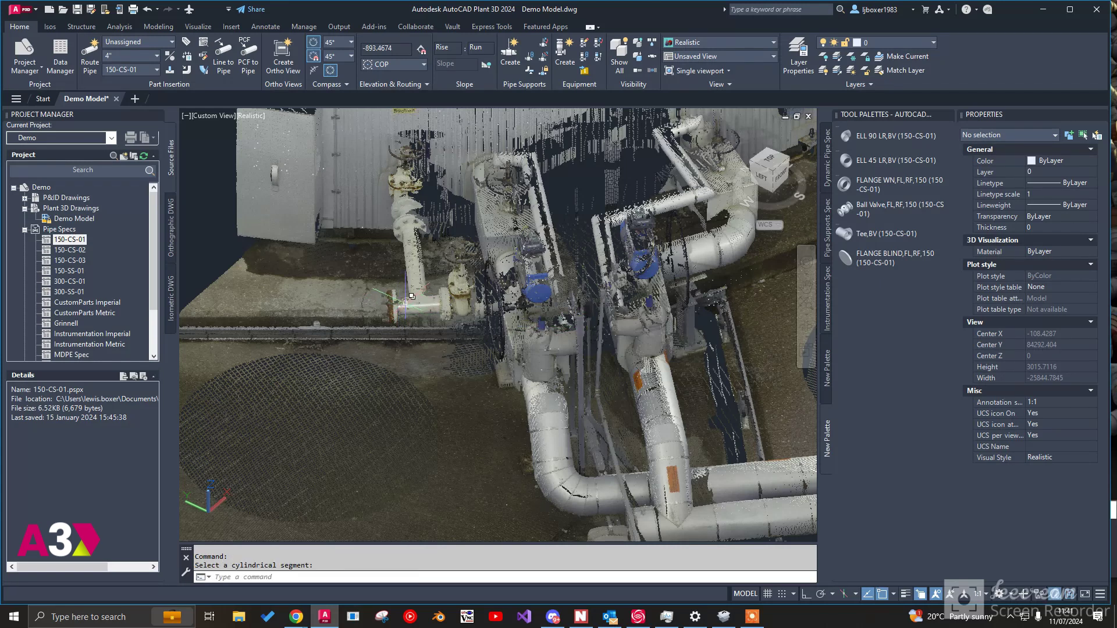
# Step: Convert the extracted centreline to a 4" pipe in spec 150-CS-01
pyautogui.scroll(3, 405, 302)
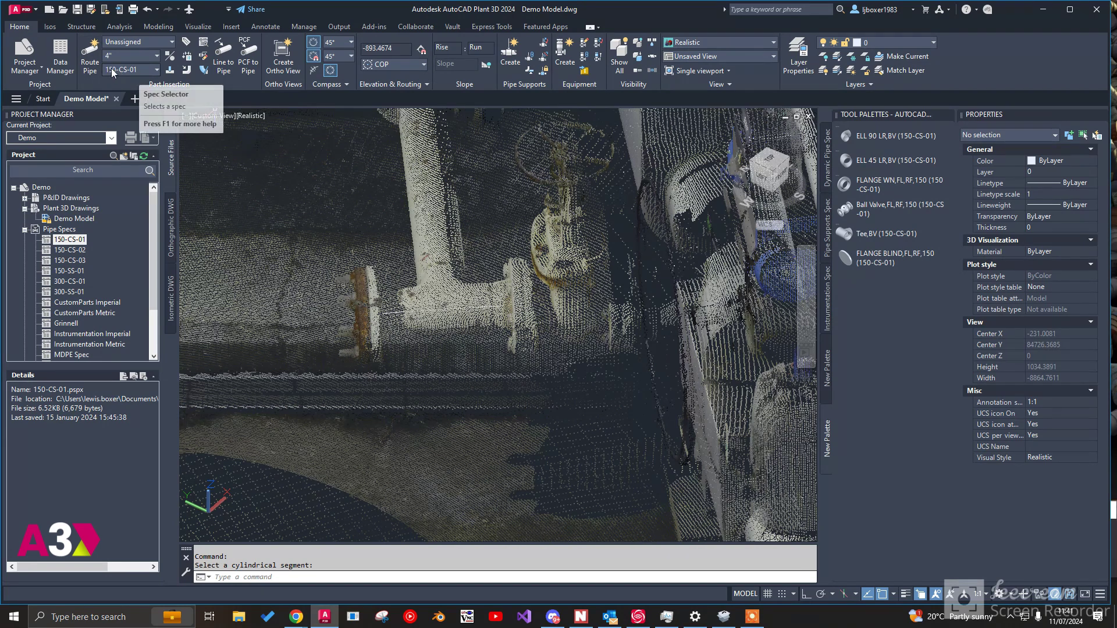
pyautogui.click(223, 61)
pyautogui.click(428, 311)
pyautogui.rightClick(427, 317)
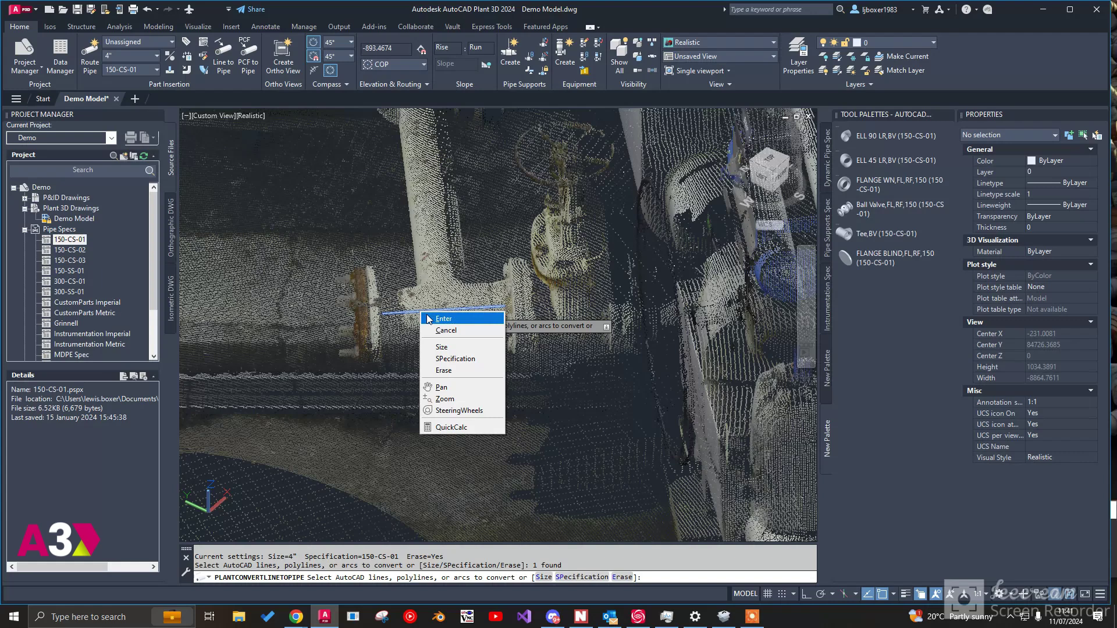
pyautogui.click(442, 319)
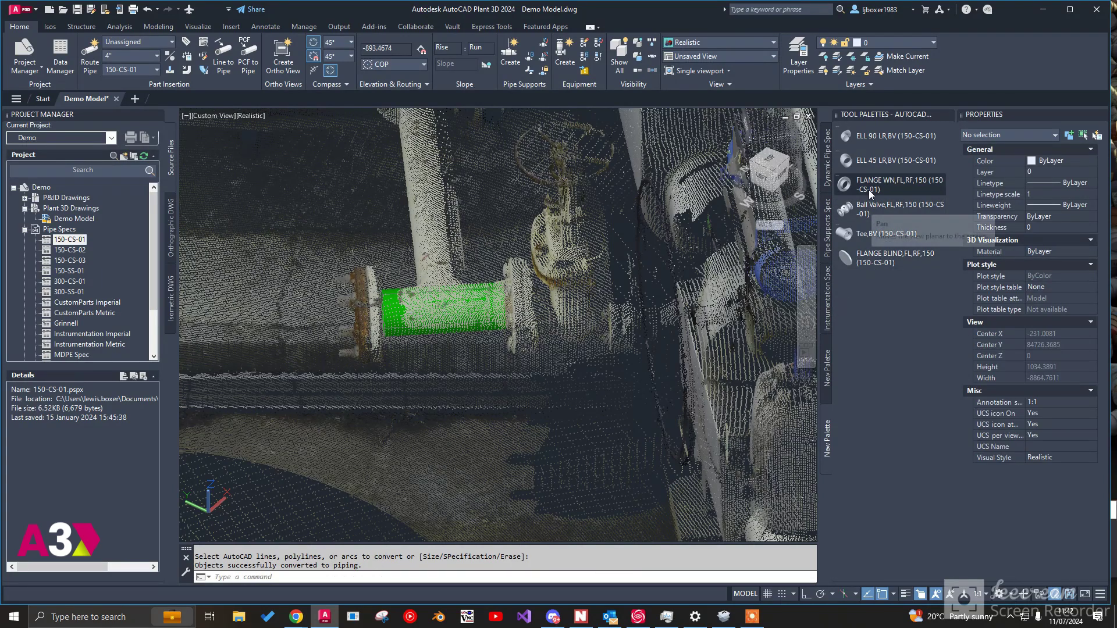
# Step: Add a 150-CS-01 weld neck flange to the new pipe's free end and delete the extra flange placed against its face
pyautogui.click(879, 257)
pyautogui.click(382, 313)
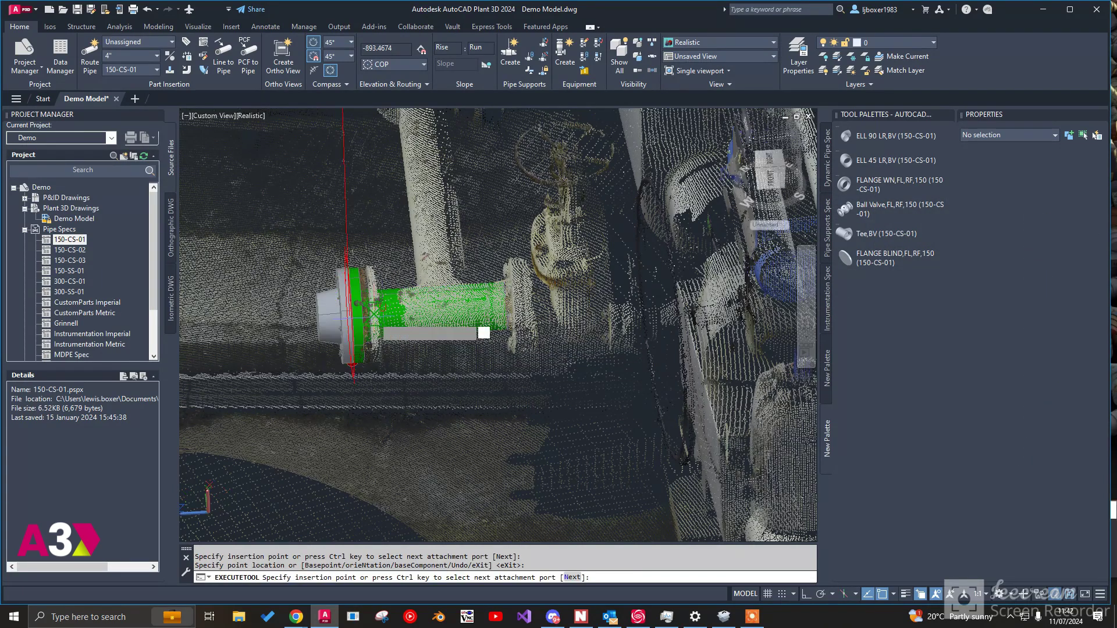
pyautogui.press('Escape')
pyautogui.press('Escape')
pyautogui.press('Escape')
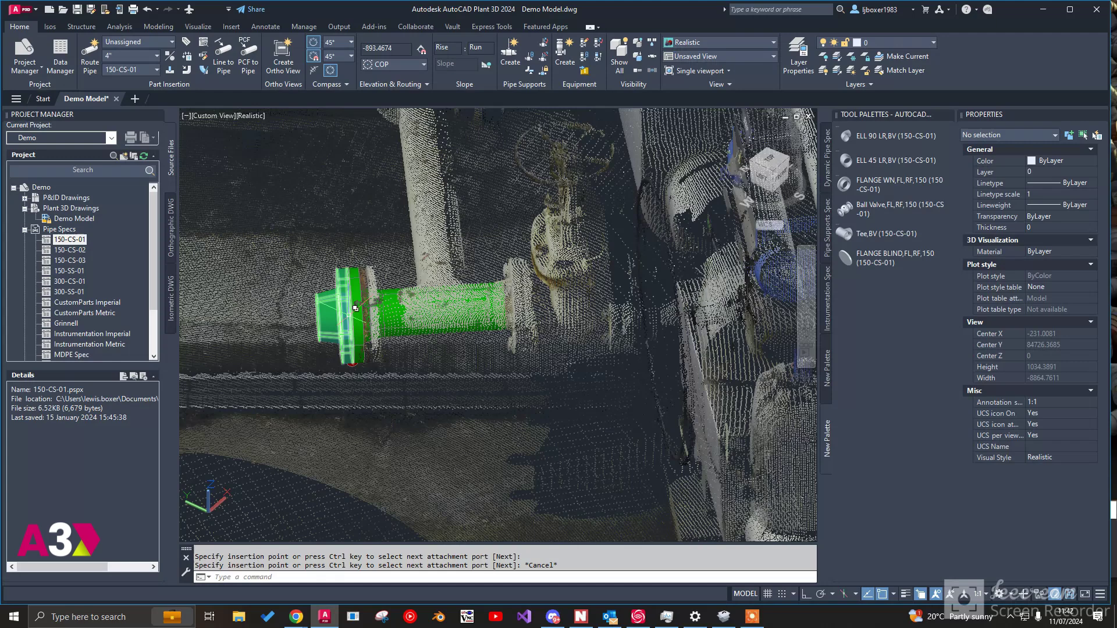
pyautogui.click(348, 314)
pyautogui.press('Delete')
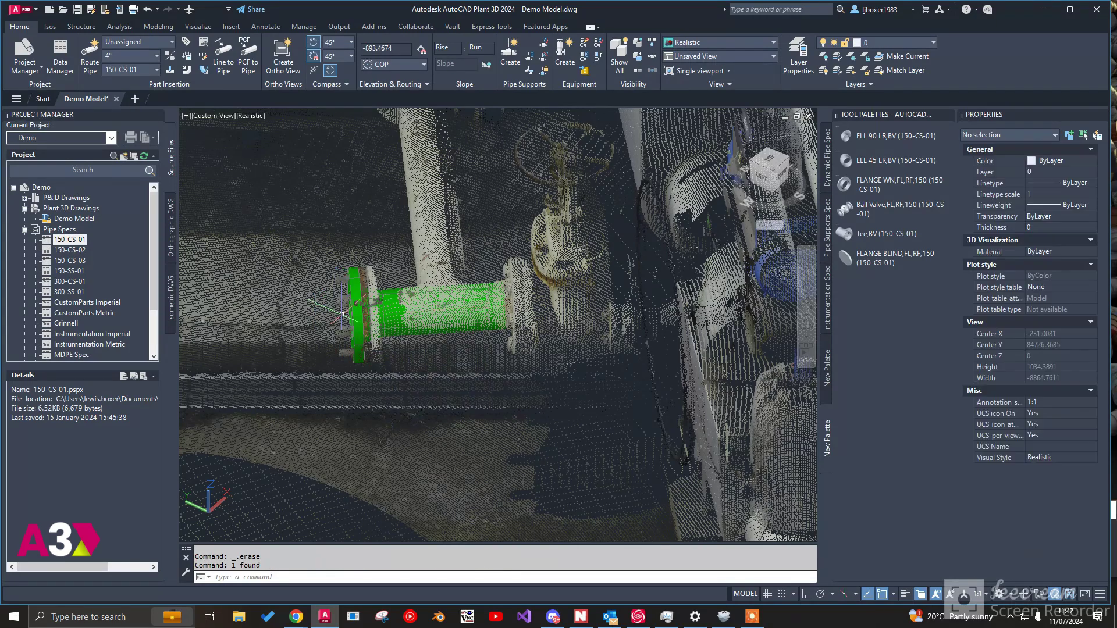
# Step: Shorten the pipe at its flanged end so the flange lines up with the scanned flange, and close the object properties
pyautogui.keyDown('shift'); pyautogui.moveTo(353, 299); pyautogui.dragTo(369, 261, button='middle'); pyautogui.keyUp('shift')
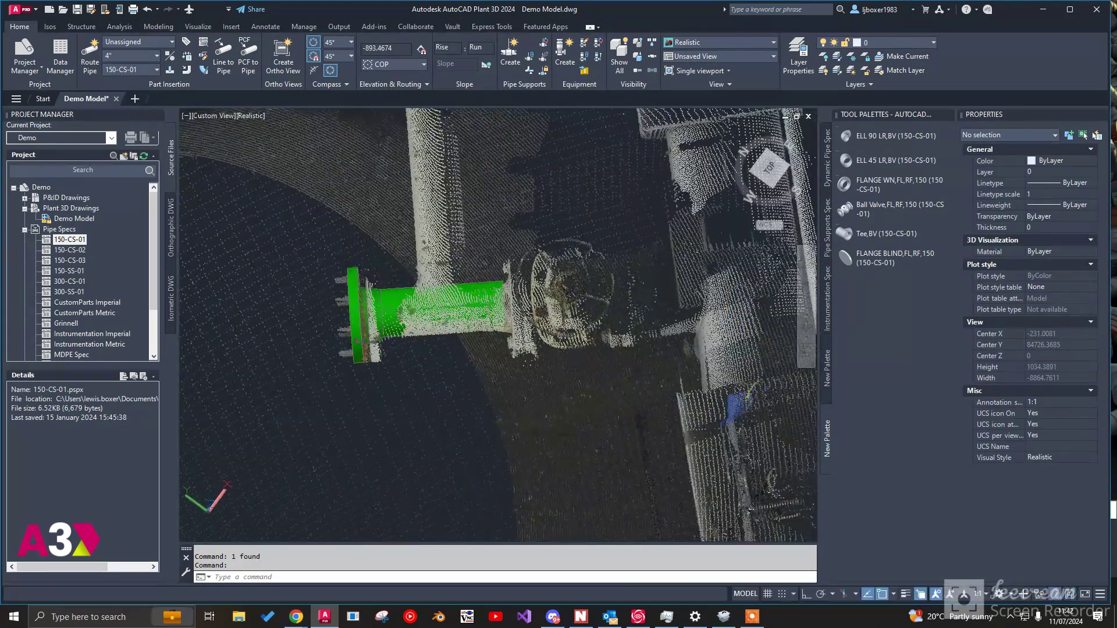
pyautogui.scroll(3, 378, 297)
pyautogui.click(403, 307)
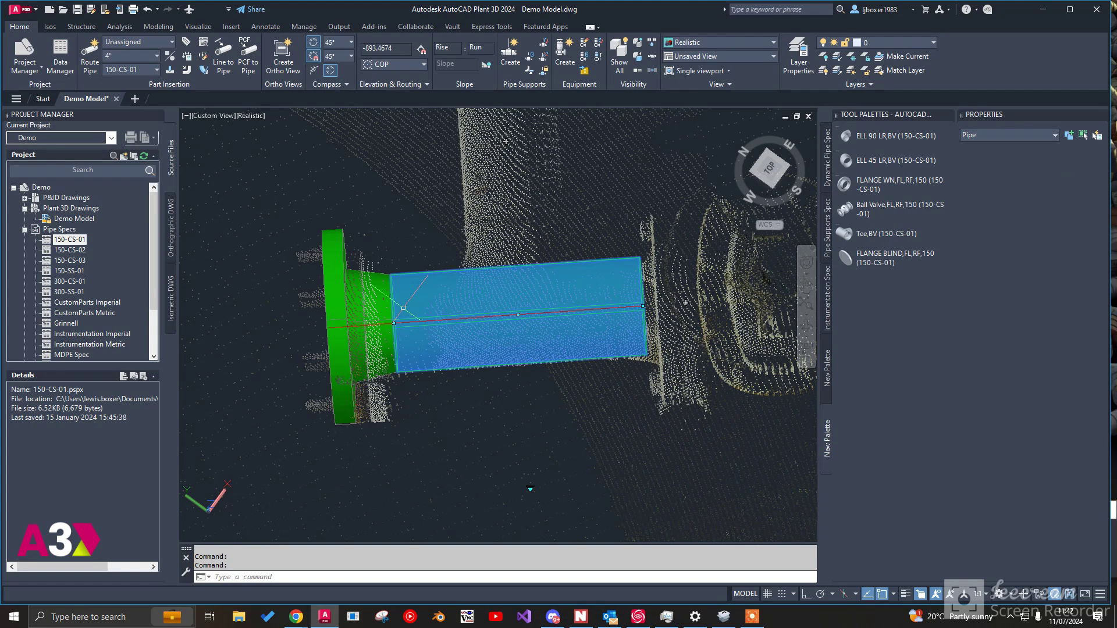
pyautogui.click(403, 307)
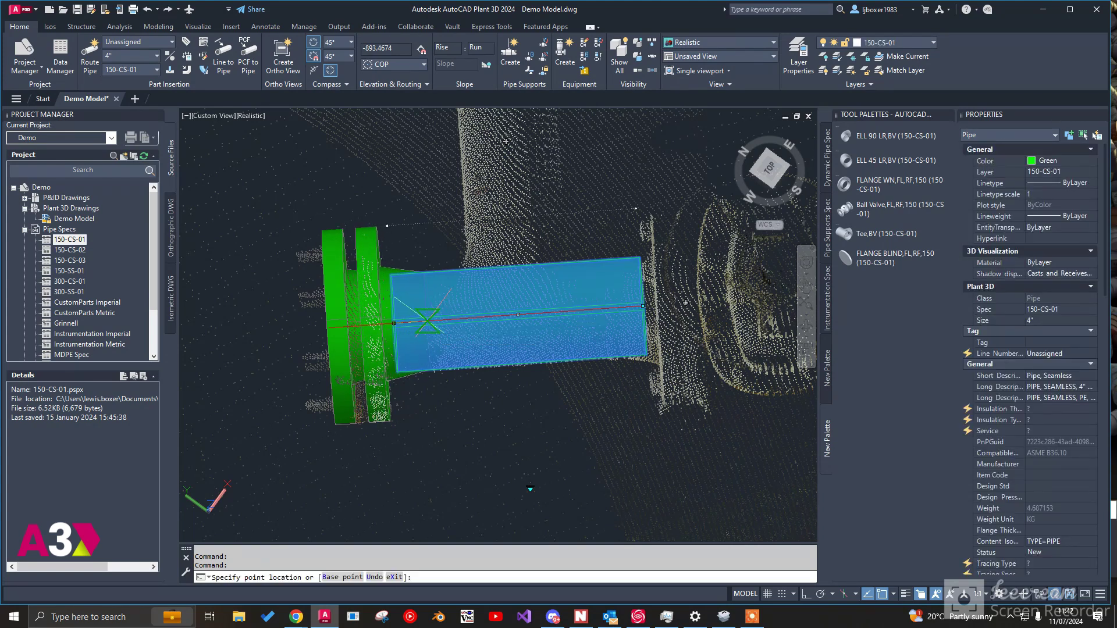
pyautogui.click(506, 141)
pyautogui.click(1101, 115)
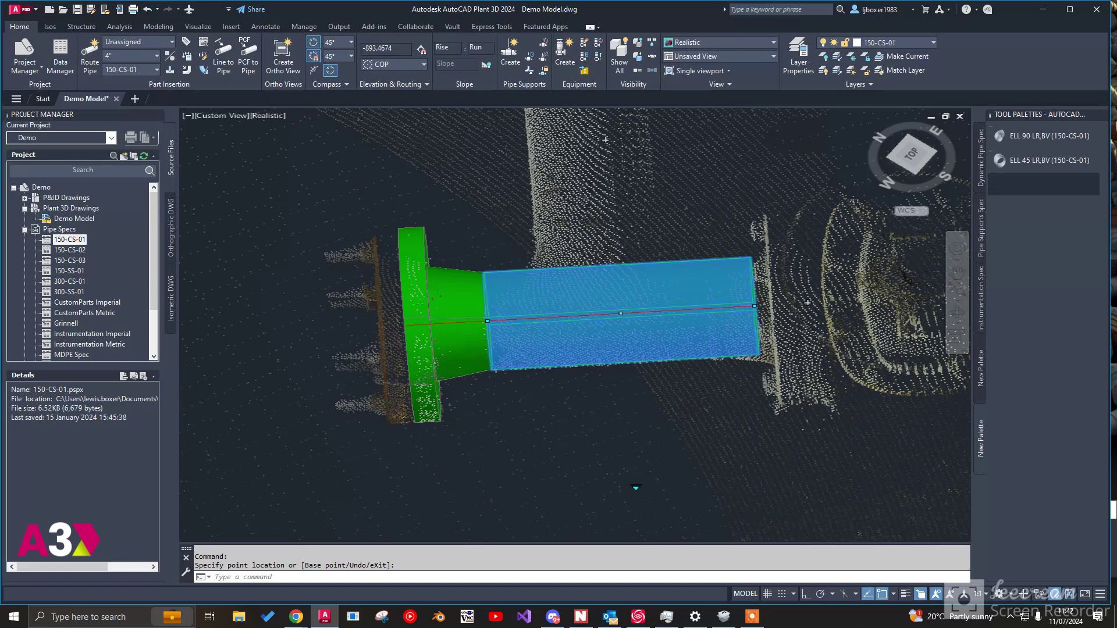
pyautogui.press('Escape')
# Step: Attach a 150-CS-01 flanged ball valve to the face of the pipe's weld neck flange, accepting the default rotation
pyautogui.scroll(-3, 400, 289)
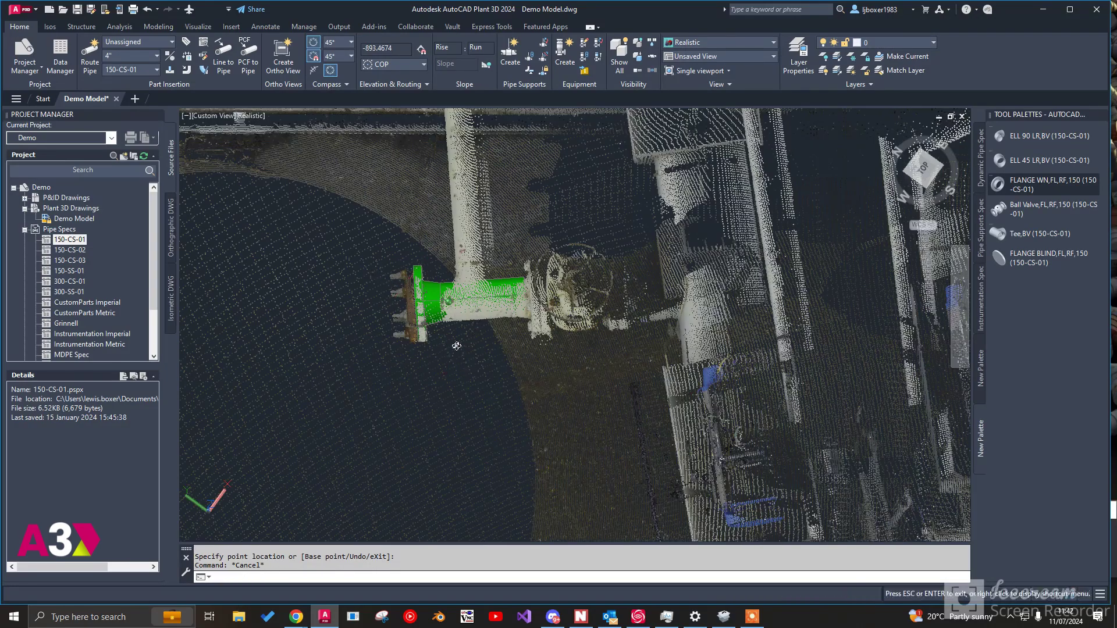
pyautogui.keyDown('shift'); pyautogui.moveTo(456, 343); pyautogui.dragTo(486, 279, button='middle'); pyautogui.keyUp('shift')
pyautogui.scroll(-5, 441, 298)
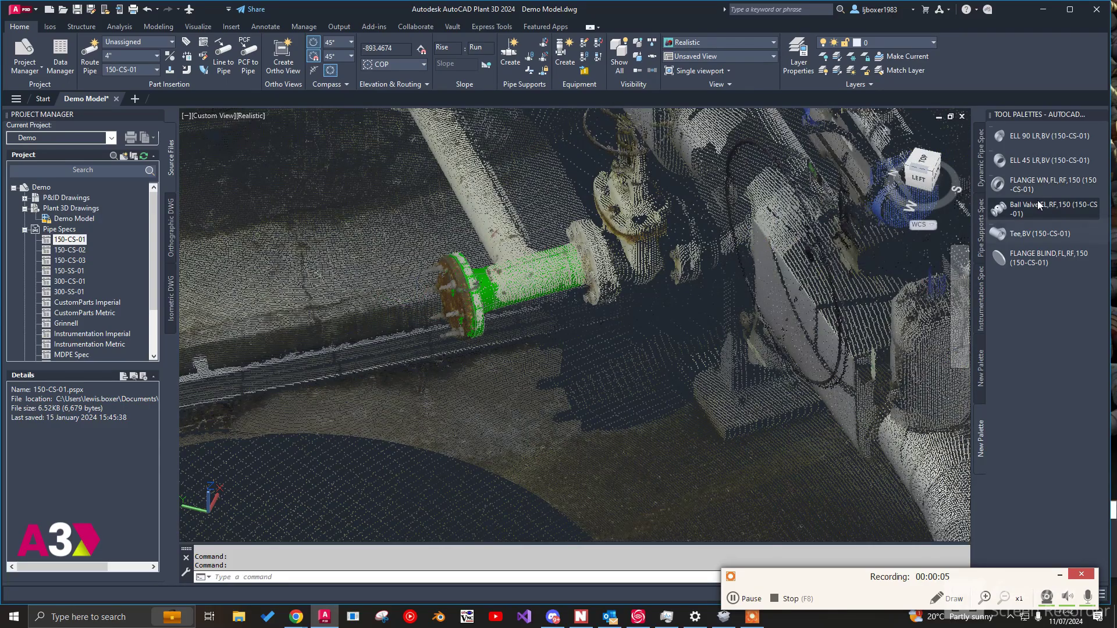
pyautogui.click(1039, 208)
pyautogui.click(461, 296)
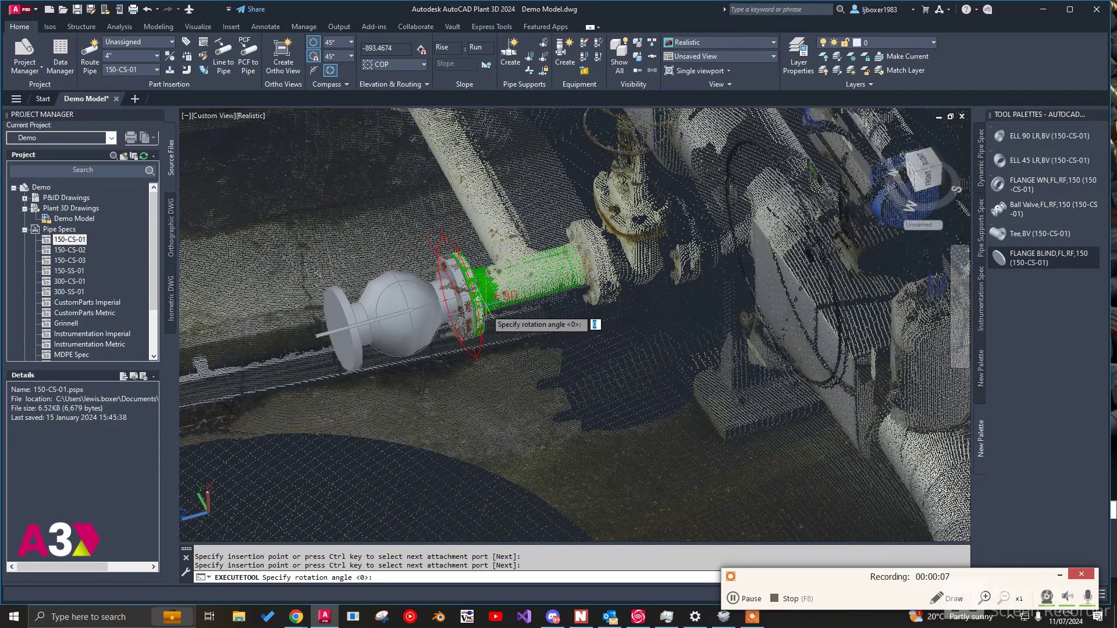
pyautogui.press('Escape')
pyautogui.press('Escape')
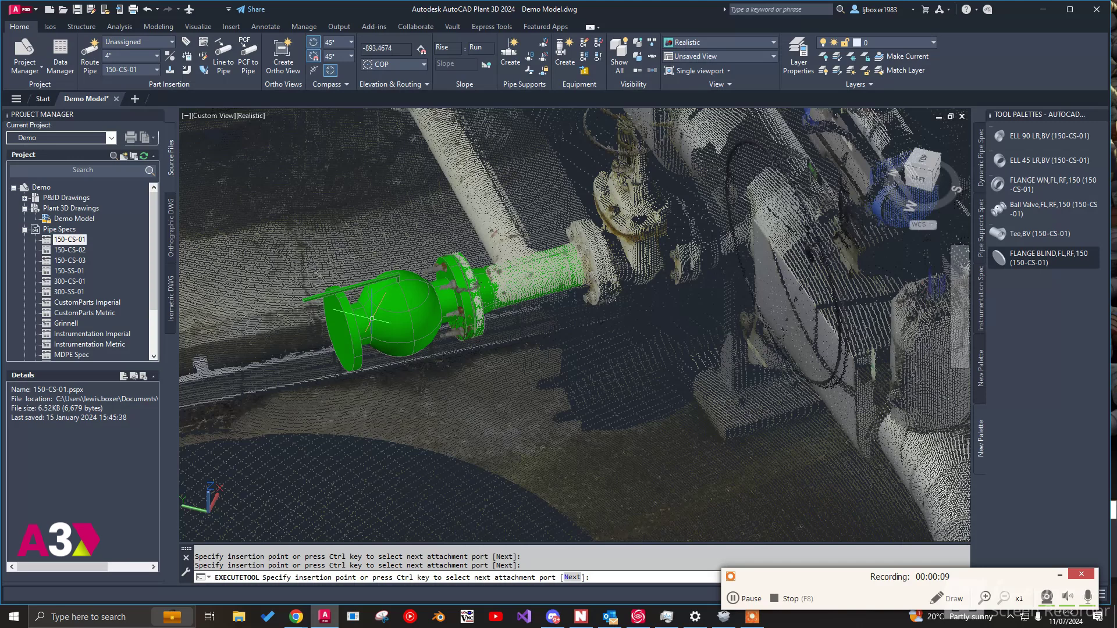
pyautogui.click(401, 311)
# Step: Attach a 150-CS-01 weld neck flange to the free end of the ball valve
pyautogui.scroll(-6, 417, 299)
pyautogui.scroll(3, 411, 324)
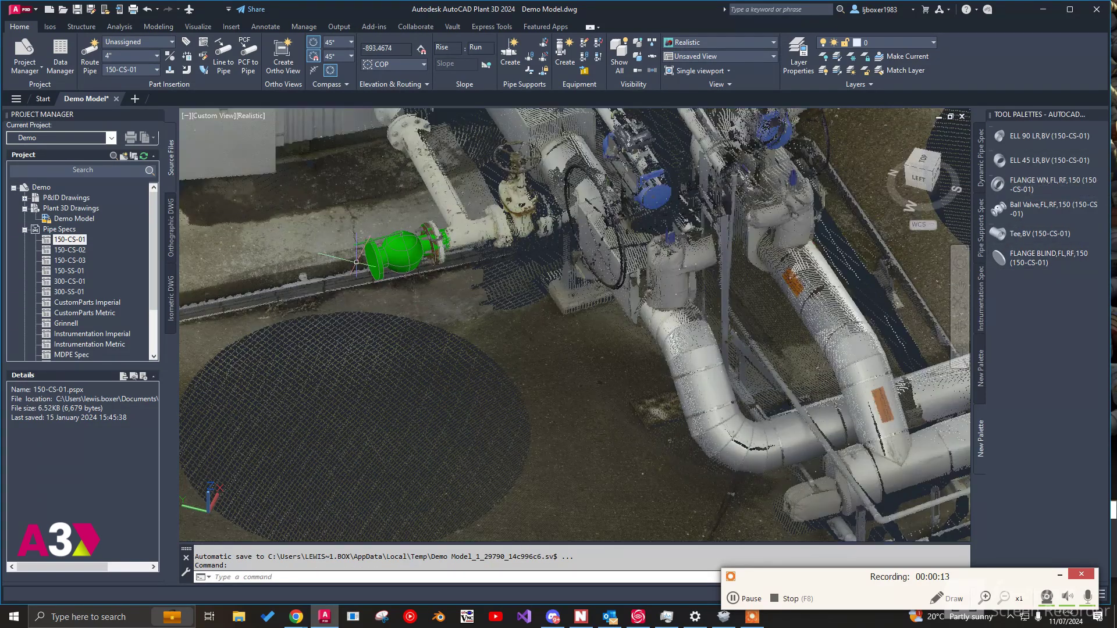
pyautogui.click(1032, 192)
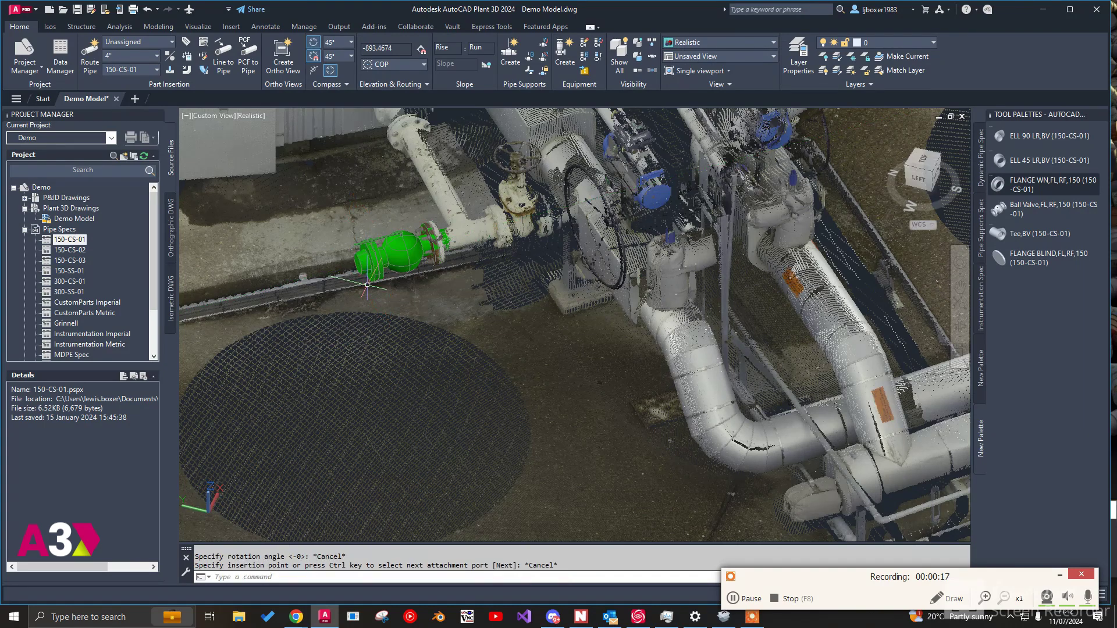
pyautogui.scroll(5, 365, 258)
pyautogui.press('Escape')
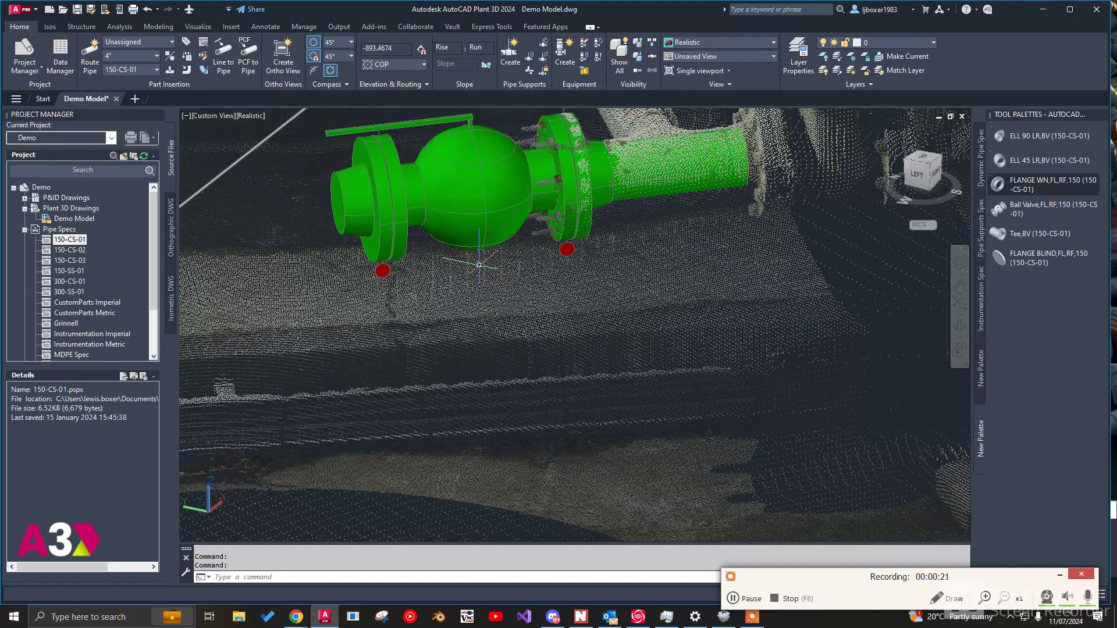
# Step: Place an ELL 90 LR,BV elbow on the free end of the valve's flange, facing straight down
pyautogui.scroll(-8, 381, 270)
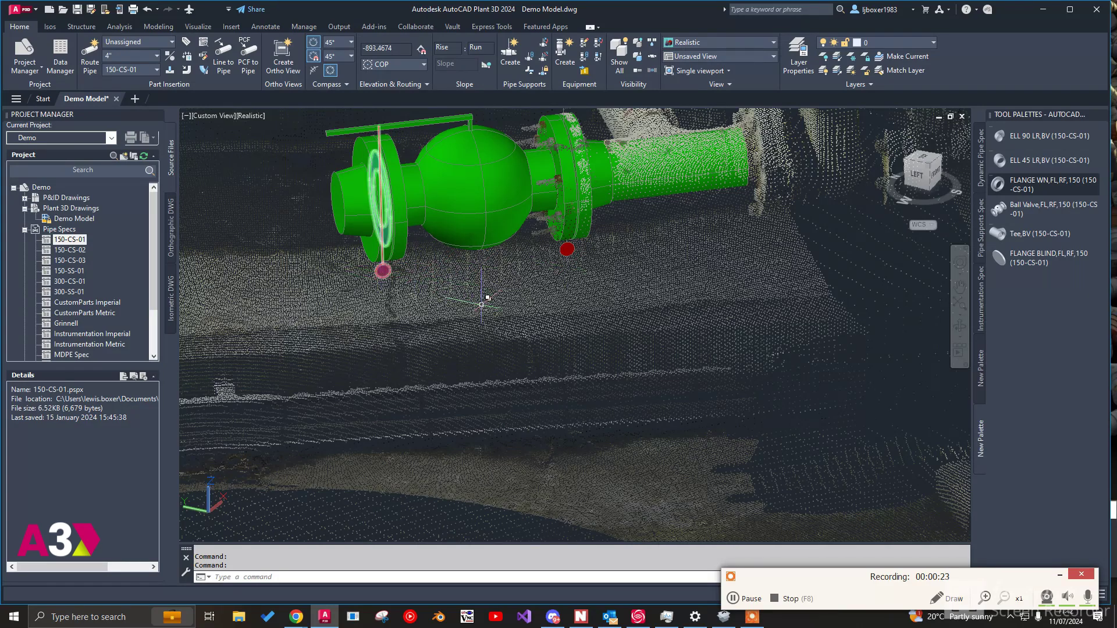
pyautogui.keyDown('shift'); pyautogui.moveTo(455, 289); pyautogui.dragTo(479, 294, button='middle'); pyautogui.keyUp('shift')
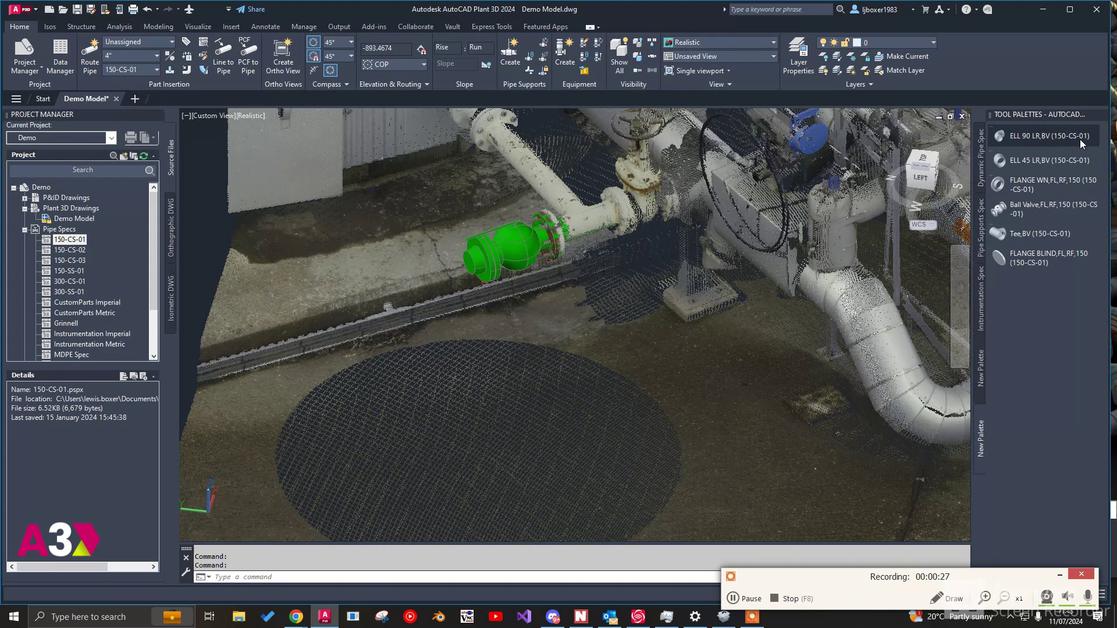
pyautogui.click(1048, 160)
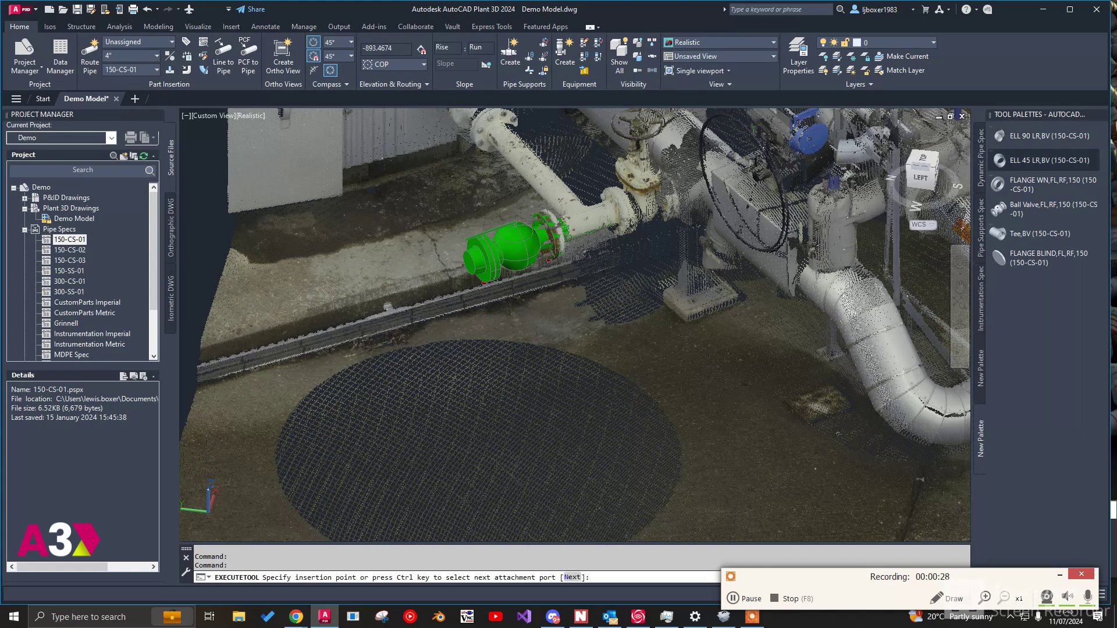
pyautogui.click(469, 265)
pyautogui.click(465, 347)
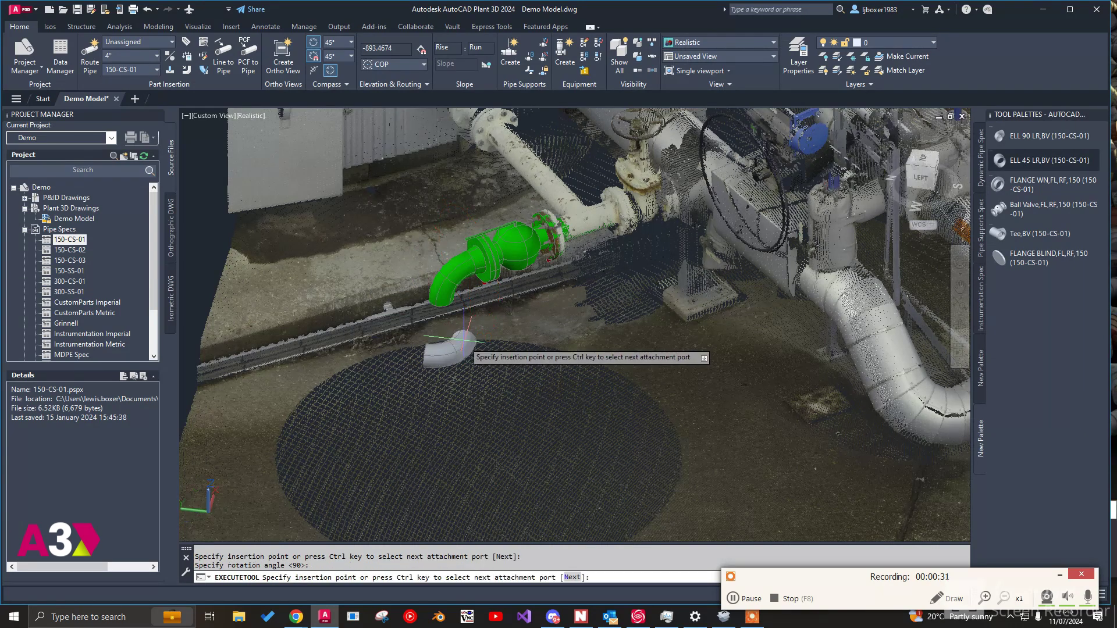
pyautogui.press('Escape')
# Step: Continue the pipe straight down from the elbow's open end with a length of 250
pyautogui.click(446, 302)
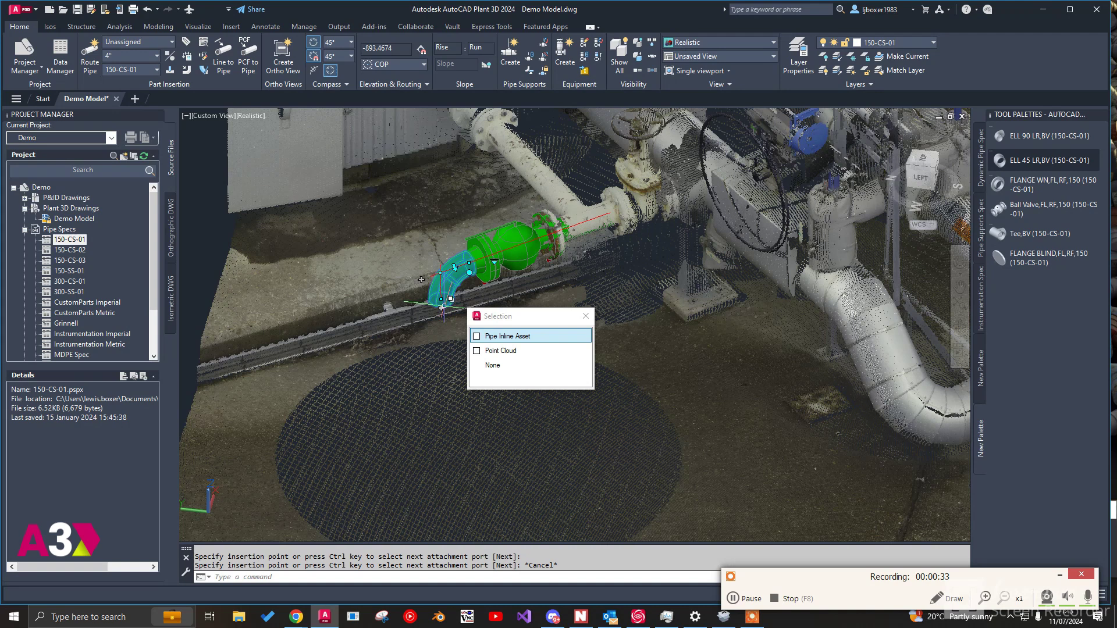
pyautogui.click(442, 309)
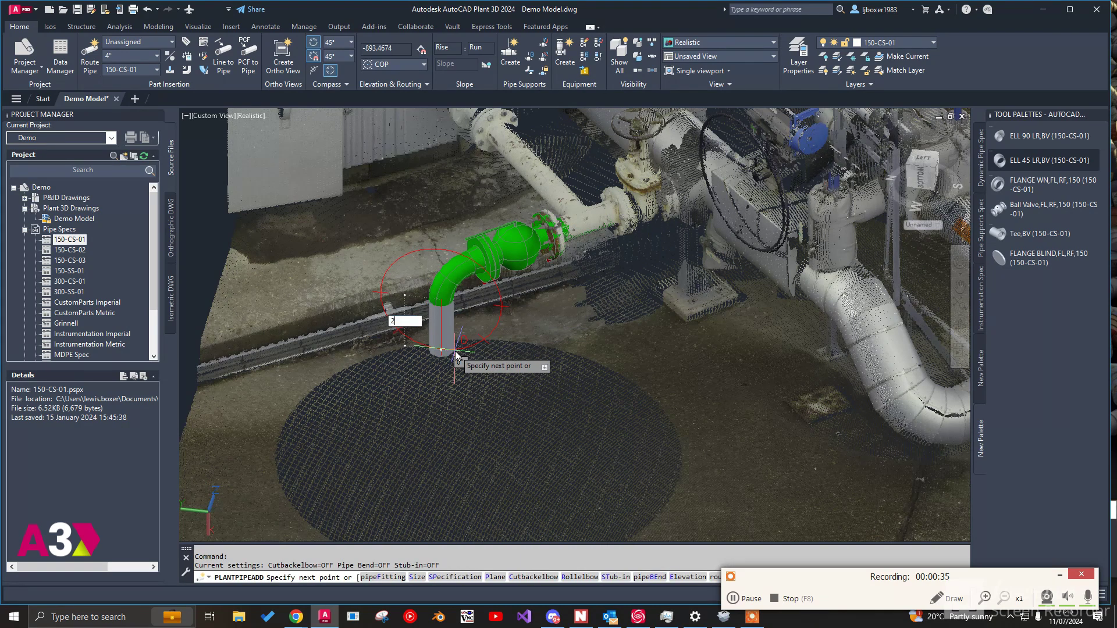
pyautogui.write('250')
pyautogui.press('Return')
pyautogui.press('Escape')
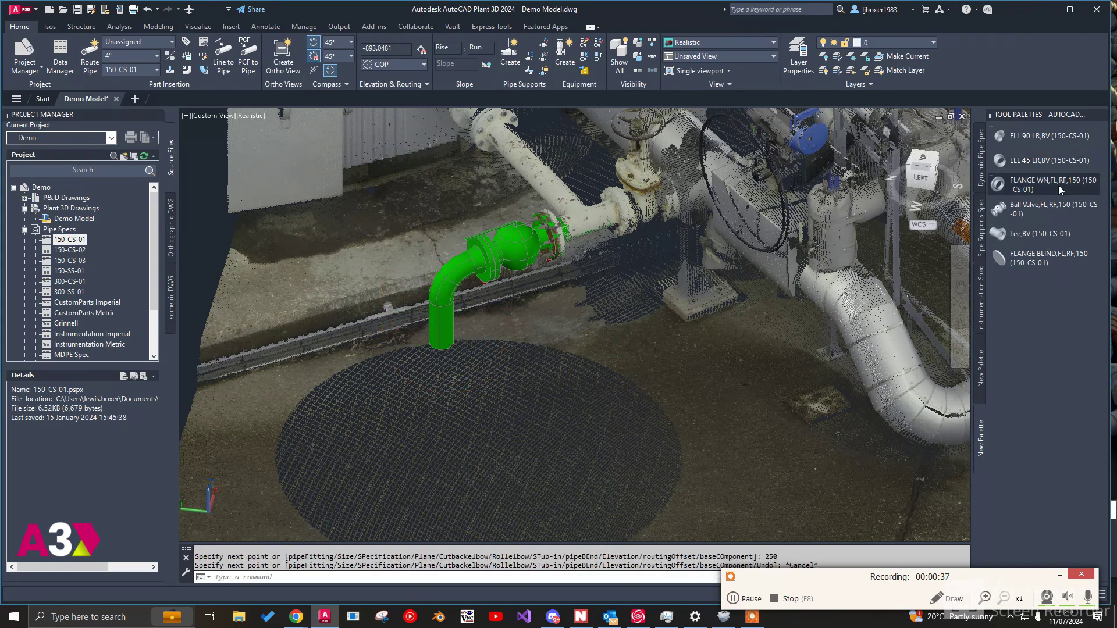
pyautogui.click(981, 221)
pyautogui.click(981, 170)
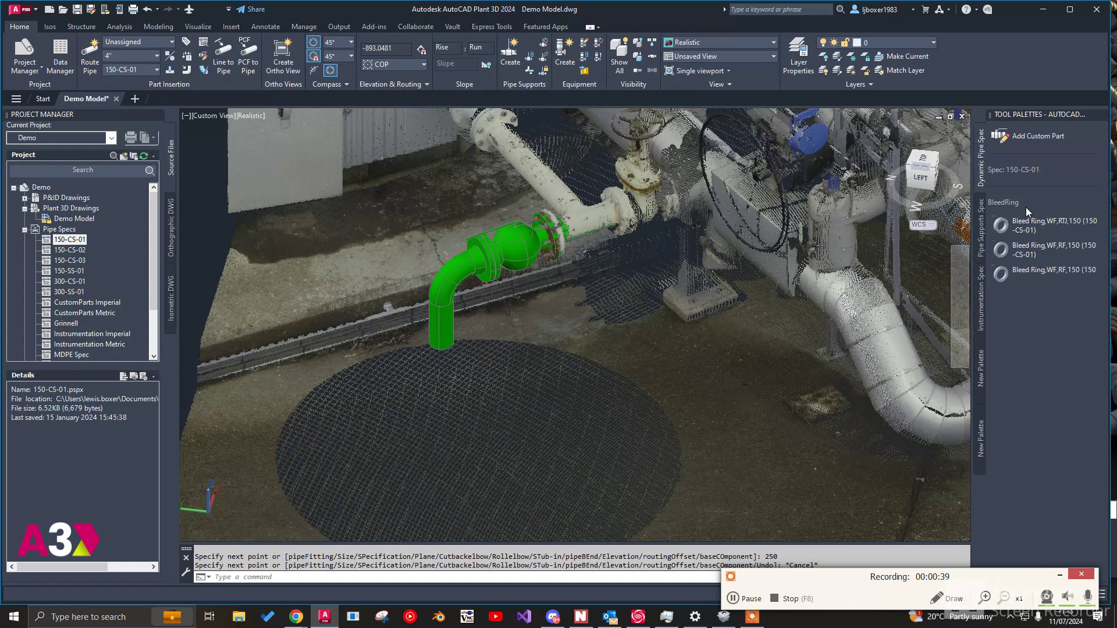
pyautogui.click(980, 433)
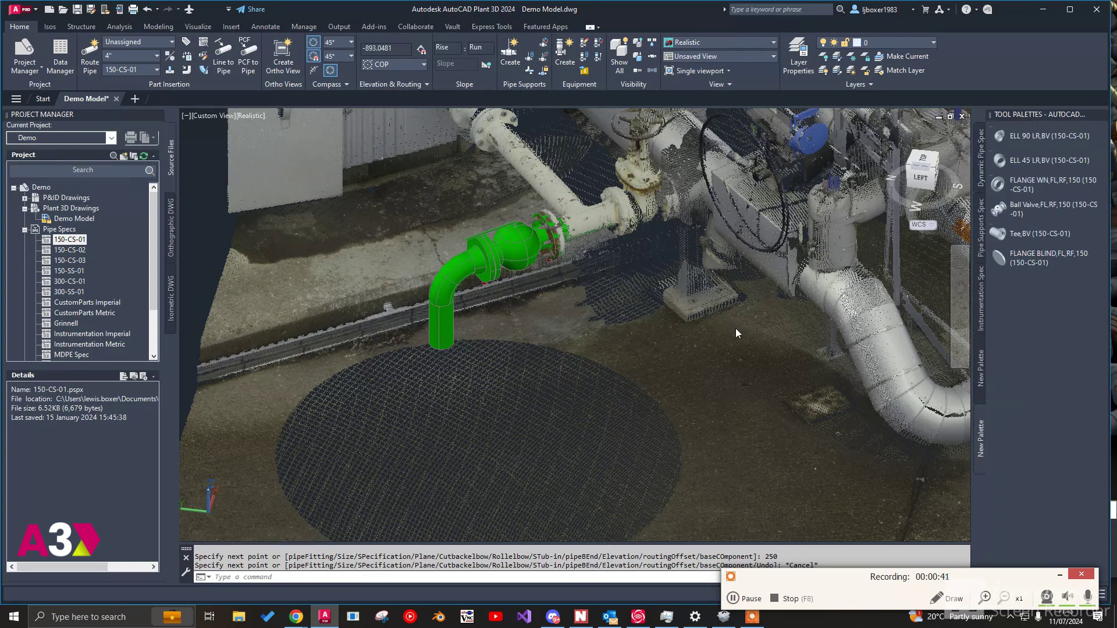
# Step: Place a 90-degree elbow on the lower end of the vertical pipe, turned horizontally towards the open ground
pyautogui.click(442, 349)
pyautogui.scroll(-4, 445, 339)
pyautogui.keyDown('shift'); pyautogui.moveTo(452, 344); pyautogui.dragTo(564, 493, button='middle'); pyautogui.keyUp('shift')
pyautogui.click(638, 378)
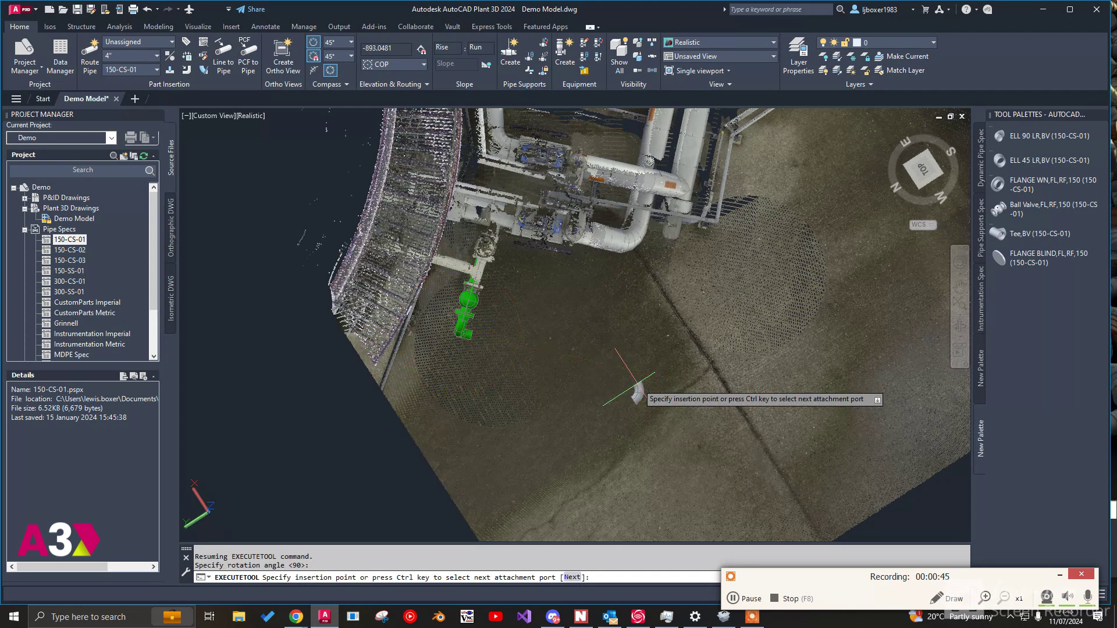
pyautogui.press('Escape')
# Step: Continue the pipe from the lower elbow horizontally across the open ground, away from the valve, to a corner clear of the scanned pipework
pyautogui.click(475, 330)
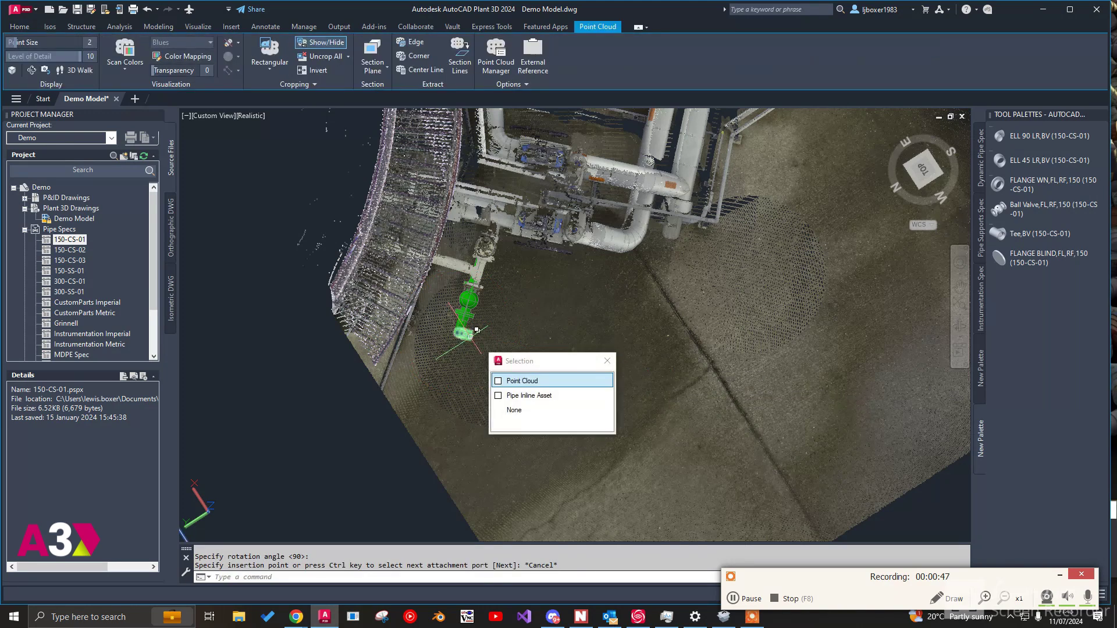
pyautogui.click(523, 394)
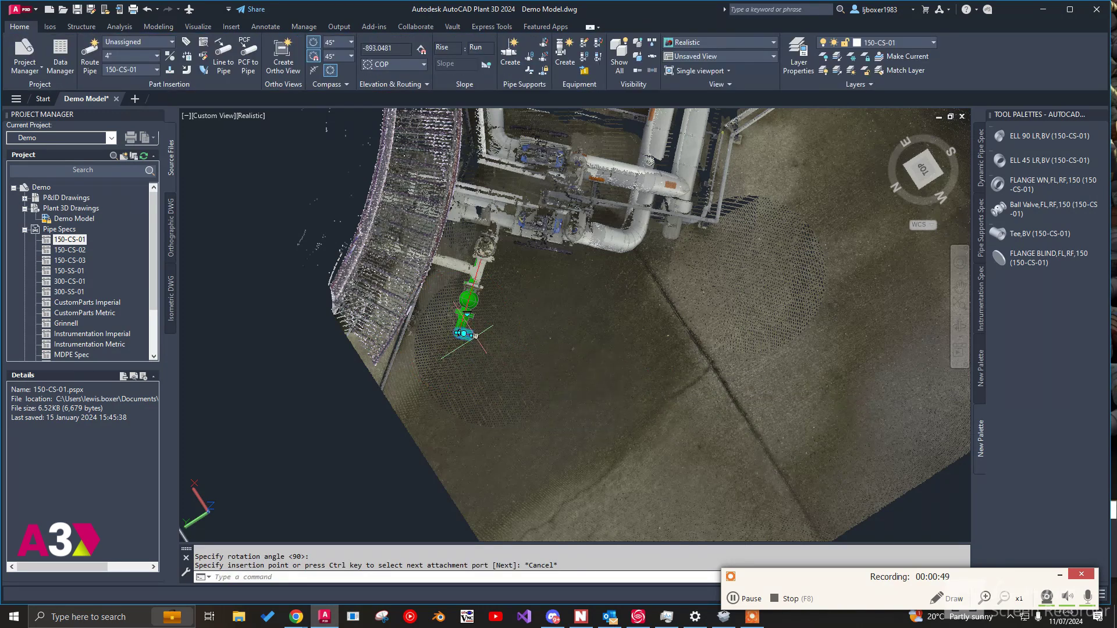
pyautogui.click(475, 336)
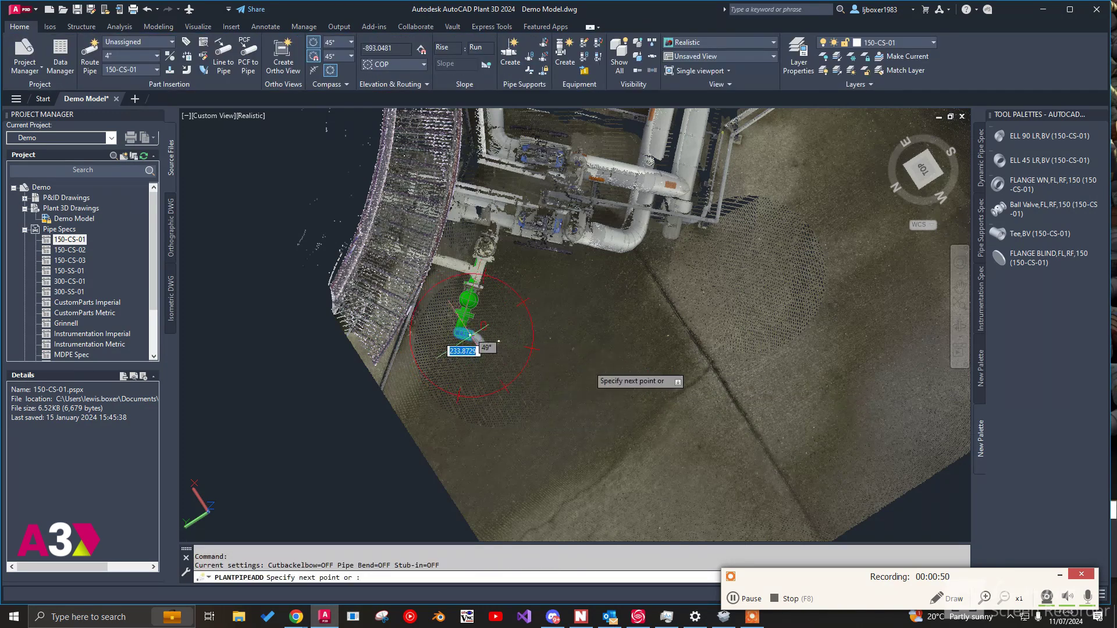
pyautogui.click(727, 377)
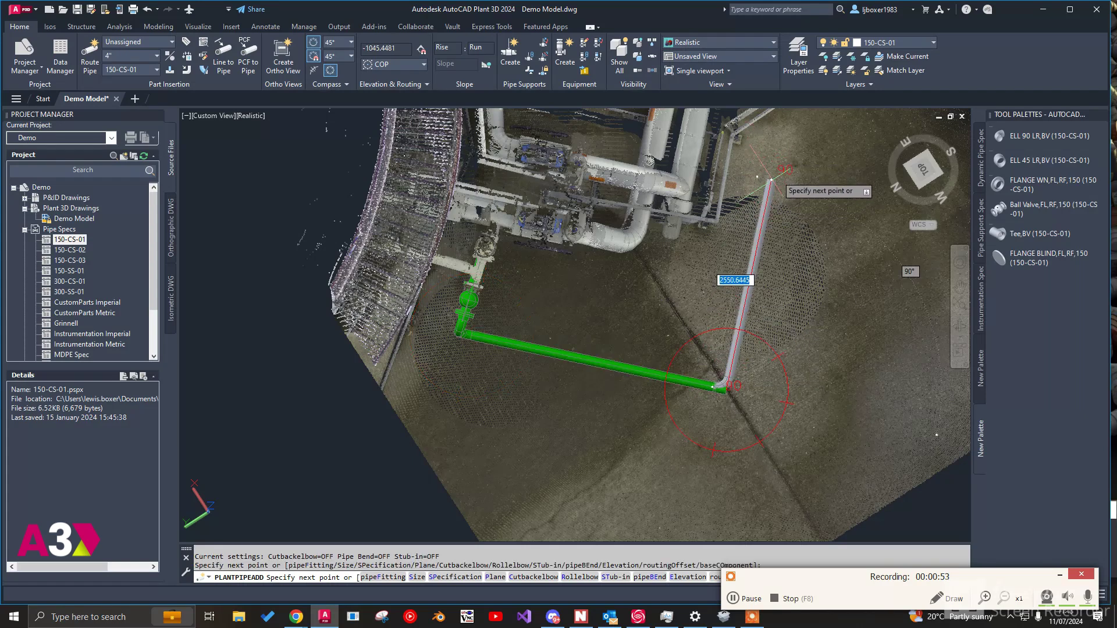
# Step: Route the second leg about 4940 long at 90 degrees, running alongside the scanned pipes and past the low railing
pyautogui.moveTo(779, 171); pyautogui.dragTo(712, 341, button='middle')
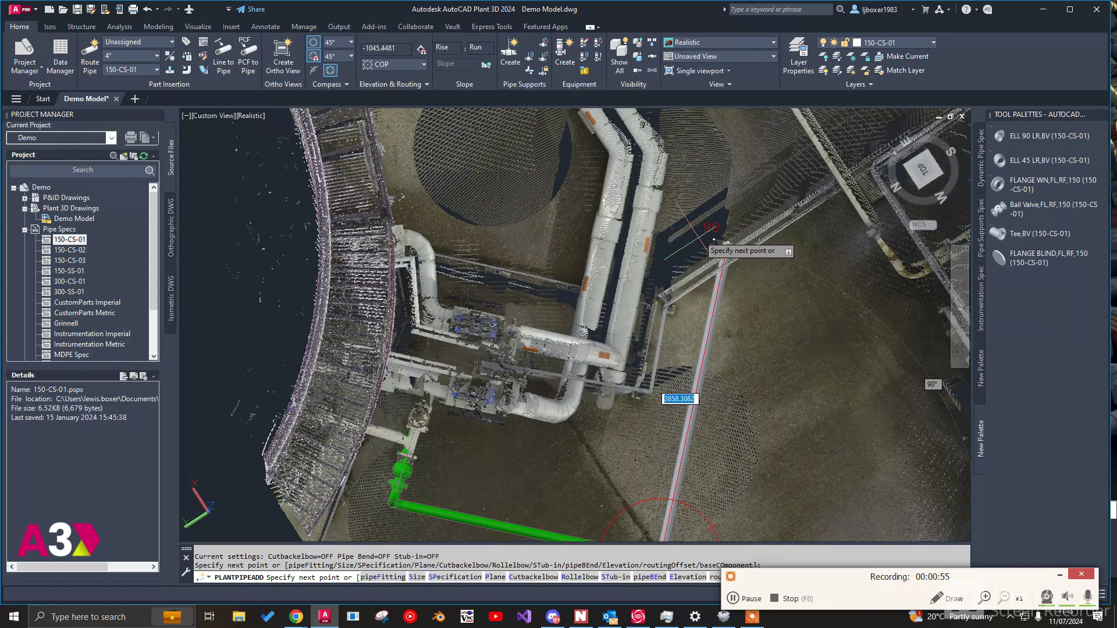
pyautogui.scroll(-2, 723, 181)
pyautogui.scroll(2, 724, 175)
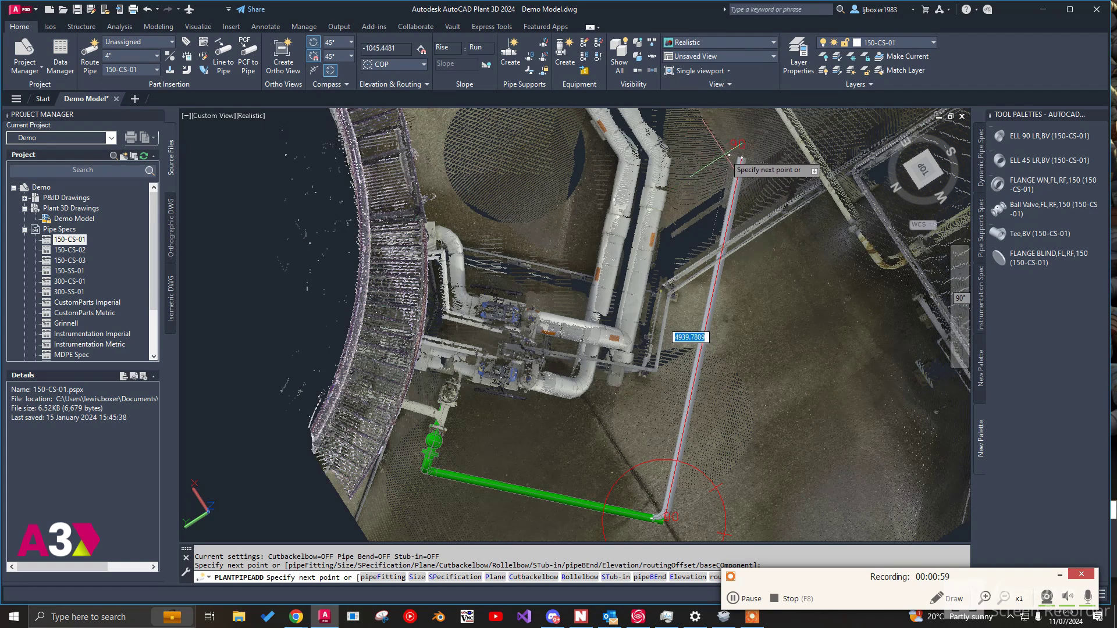
pyautogui.click(740, 158)
pyautogui.scroll(-3, 736, 162)
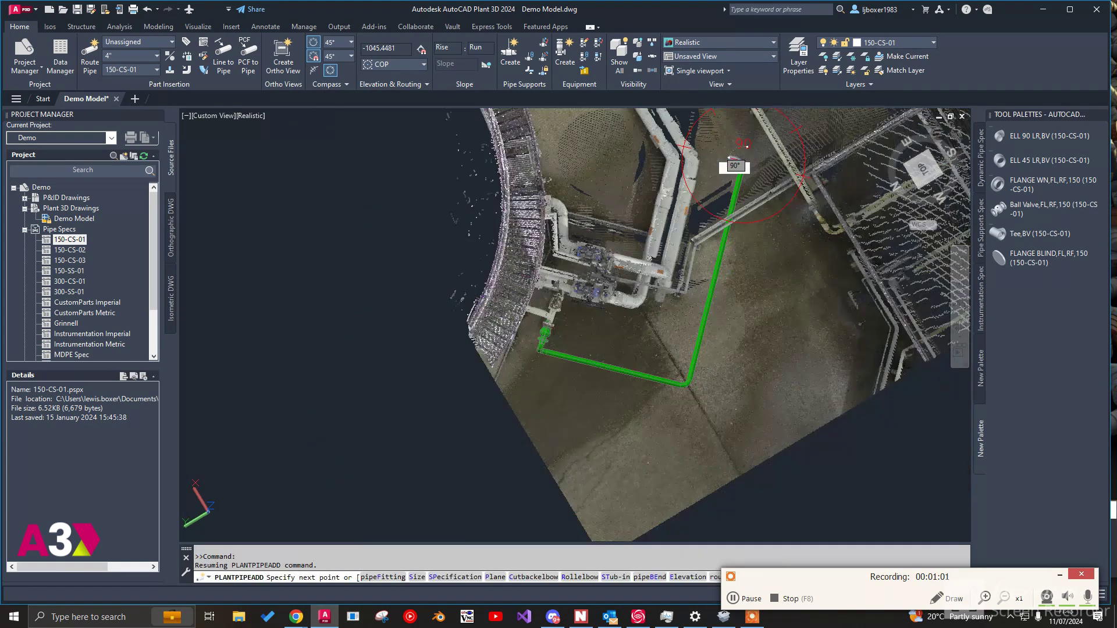
# Step: Try to continue the run at 45 degrees towards the scanned pipes with a leg about 1180 long
pyautogui.scroll(5, 730, 148)
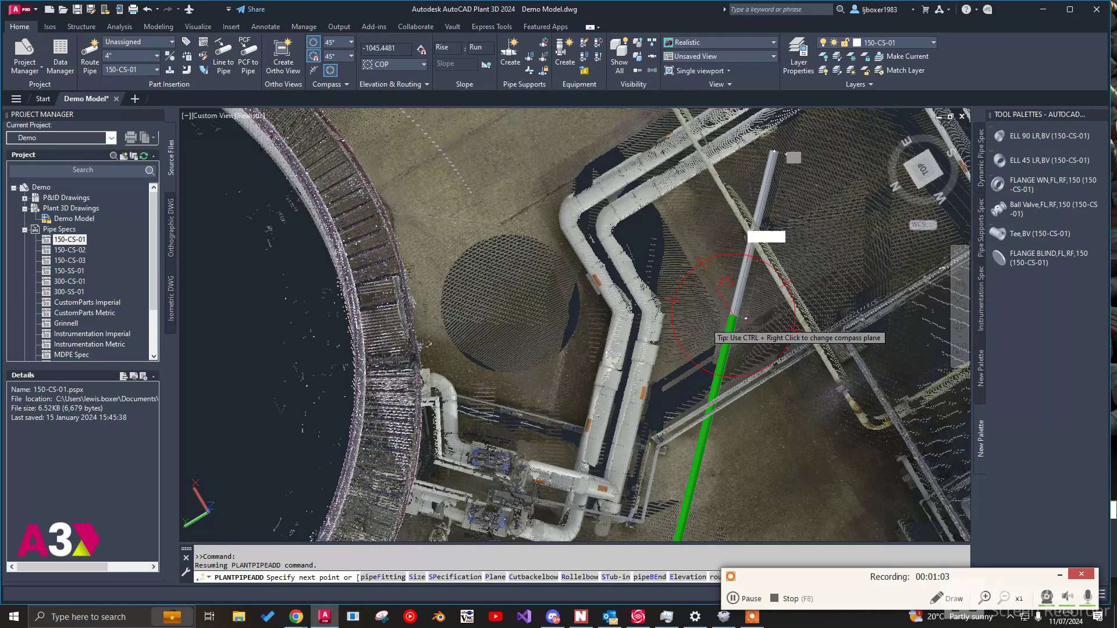
pyautogui.scroll(2, 691, 253)
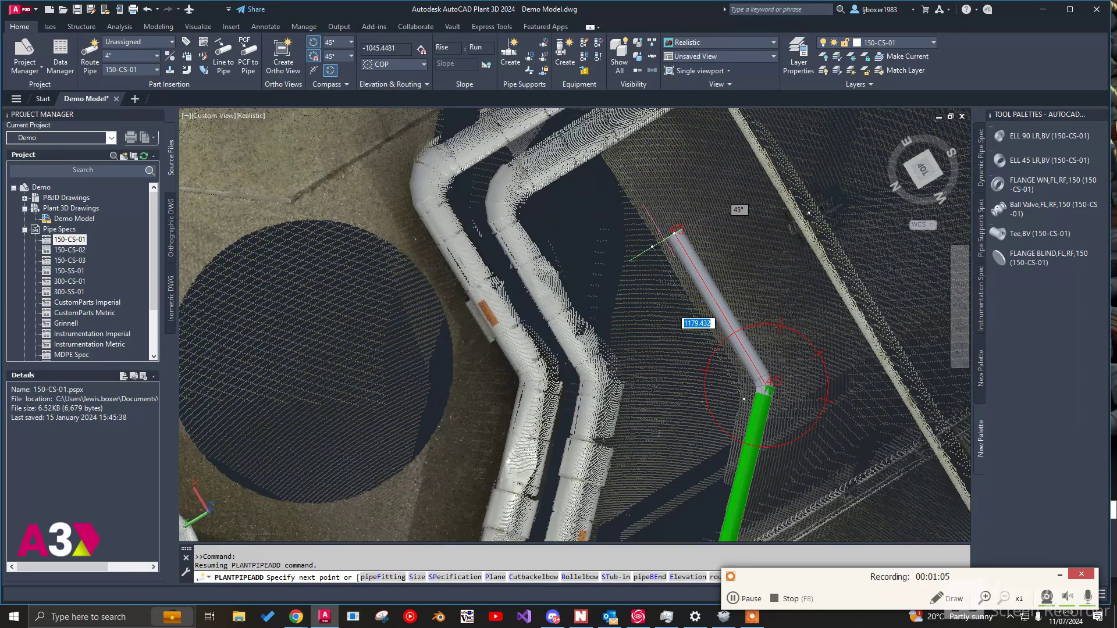
pyautogui.click(671, 226)
pyautogui.press('Escape')
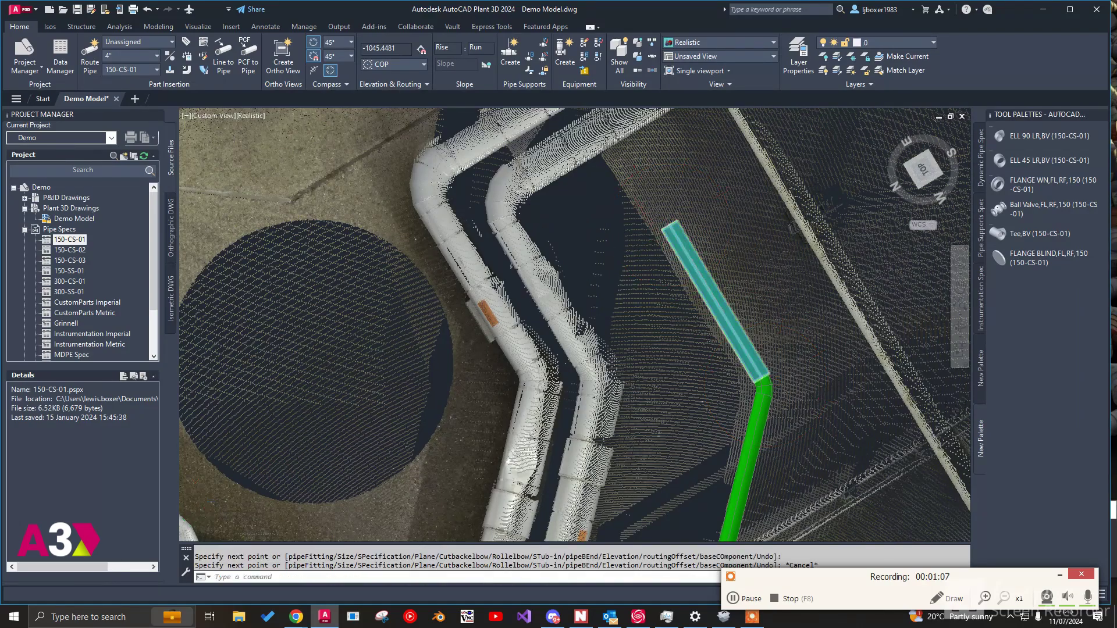
# Step: Delete the angled end pipe and its 45-degree elbow from the run
pyautogui.scroll(-2, 717, 292)
pyautogui.keyDown('shift'); pyautogui.moveTo(737, 338); pyautogui.dragTo(768, 240, button='middle'); pyautogui.keyUp('shift')
pyautogui.scroll(2, 687, 305)
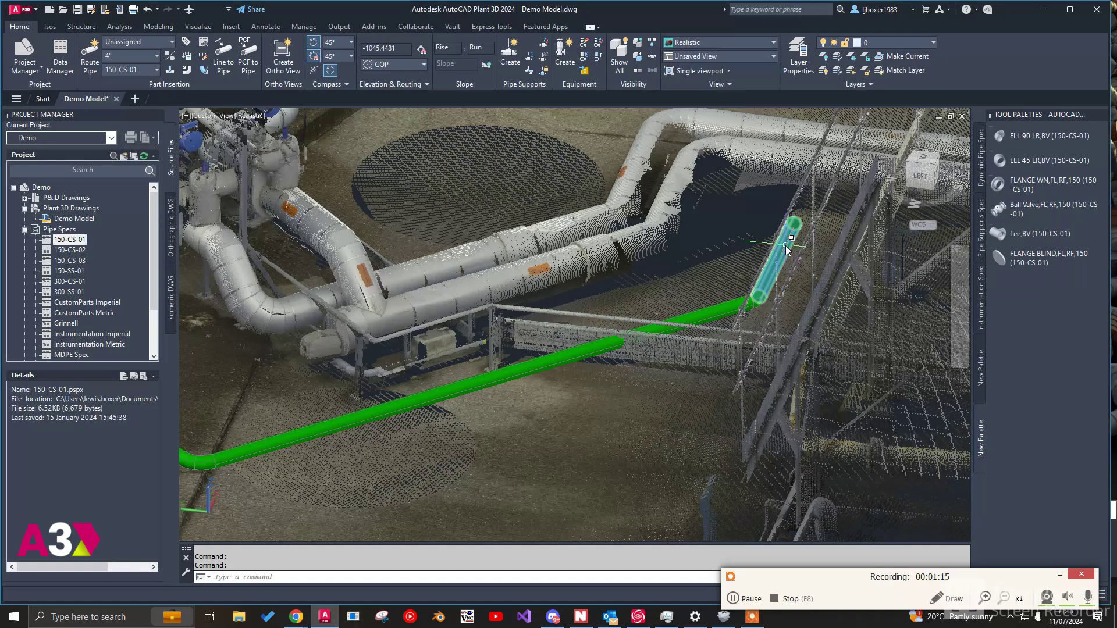
pyautogui.press('Delete')
pyautogui.click(758, 297)
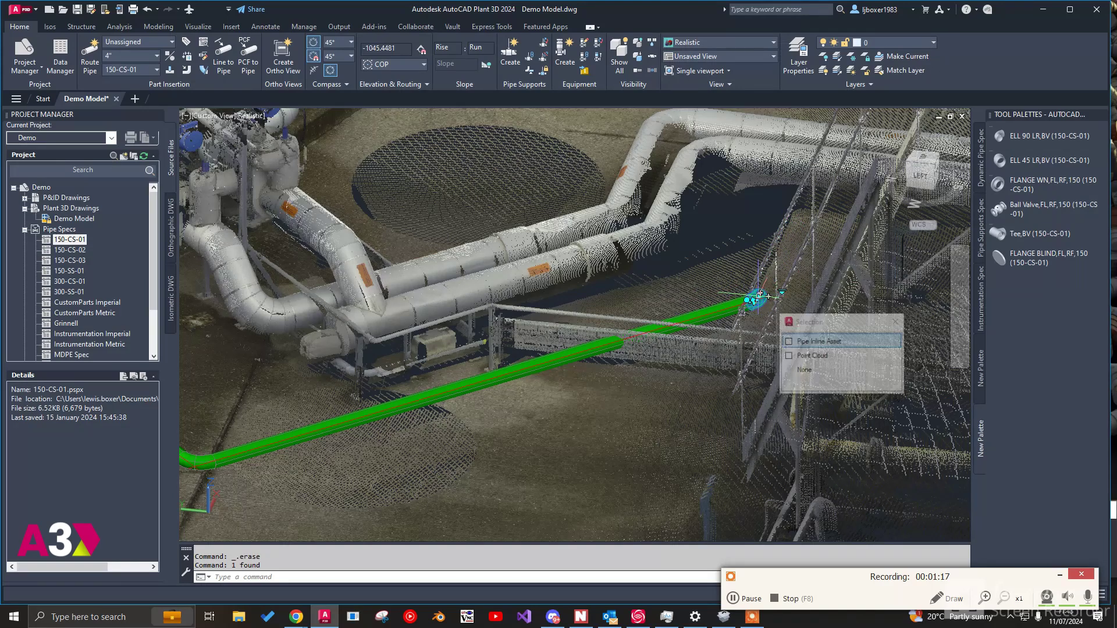
pyautogui.press('Delete')
# Step: Shorten the long second leg so that it ends just before the scanned low railing
pyautogui.click(735, 303)
pyautogui.click(747, 302)
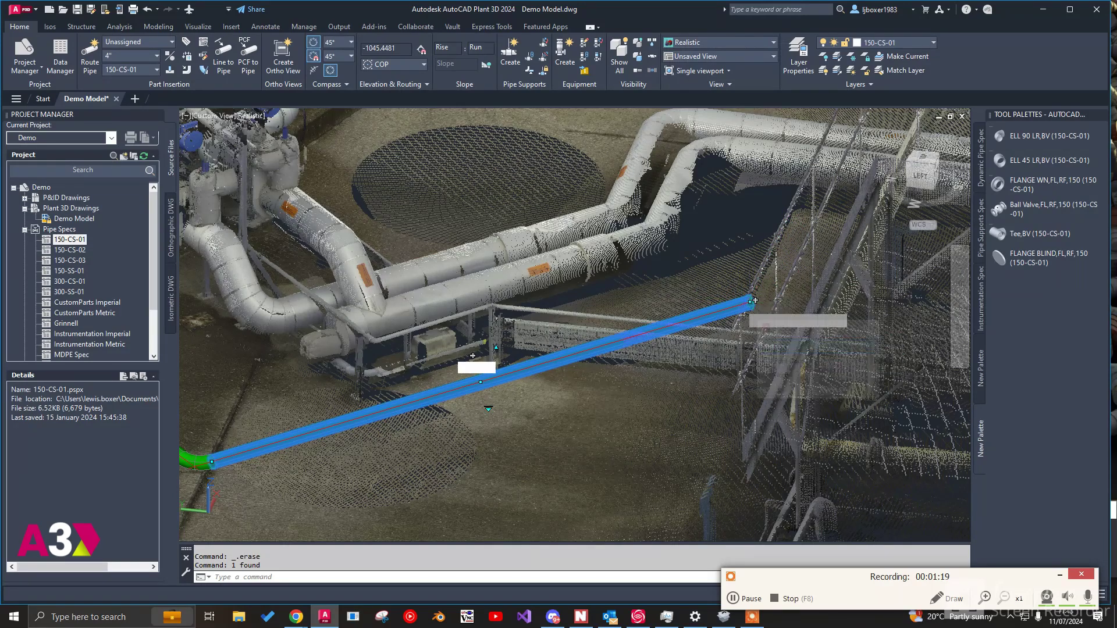
pyautogui.click(573, 354)
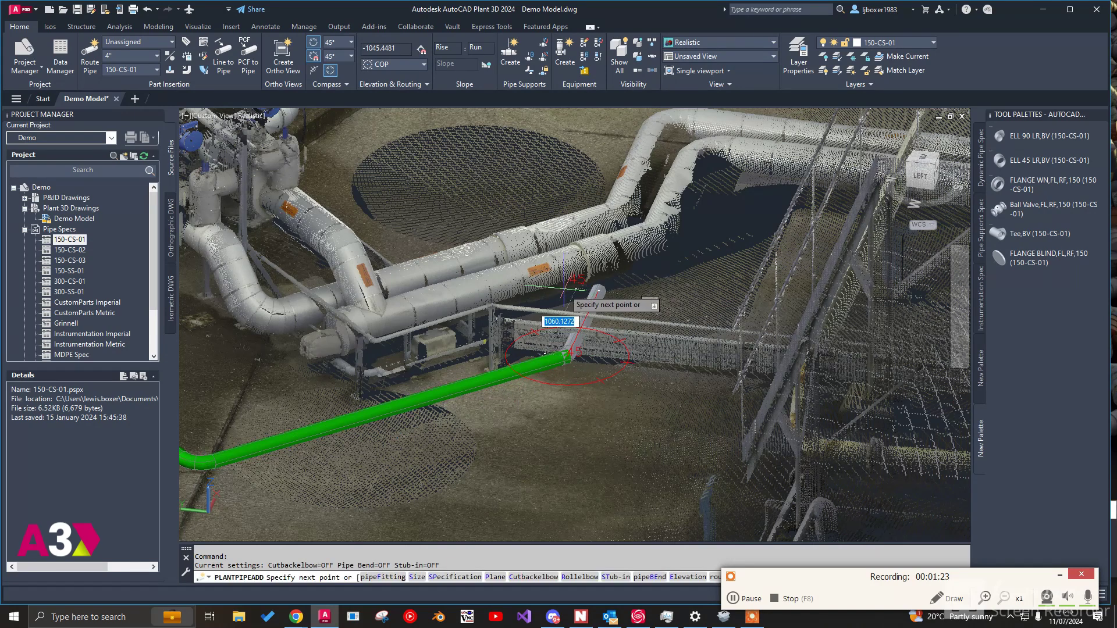
# Step: Continue the run with a vertical riser about 470 high, a raised crossing over the railing and a vertical drop beyond it
pyautogui.click(567, 296)
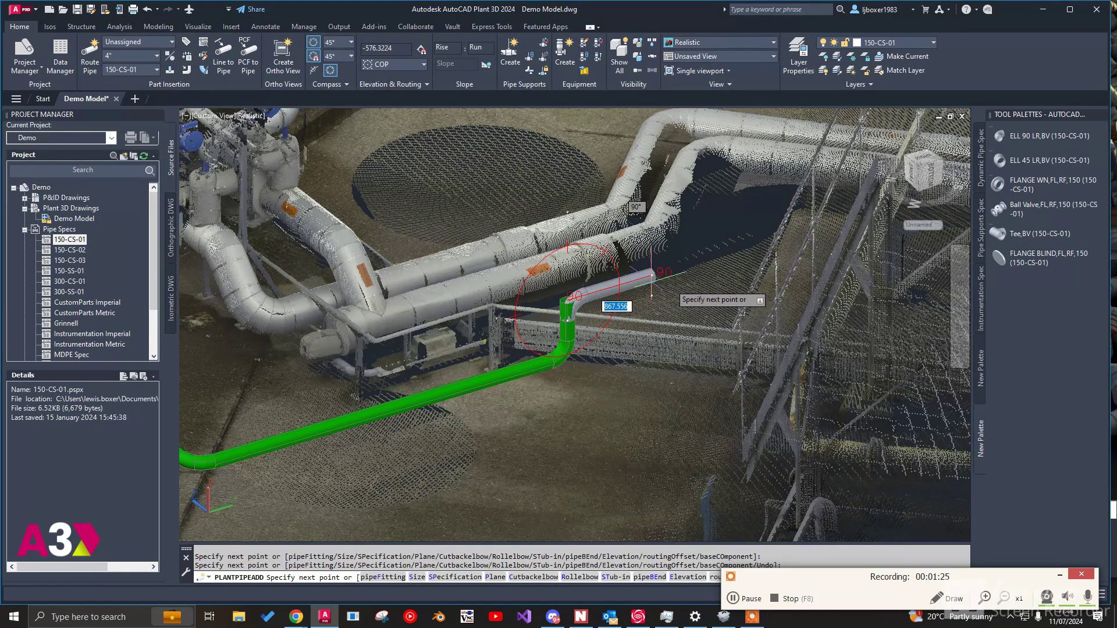
pyautogui.click(686, 280)
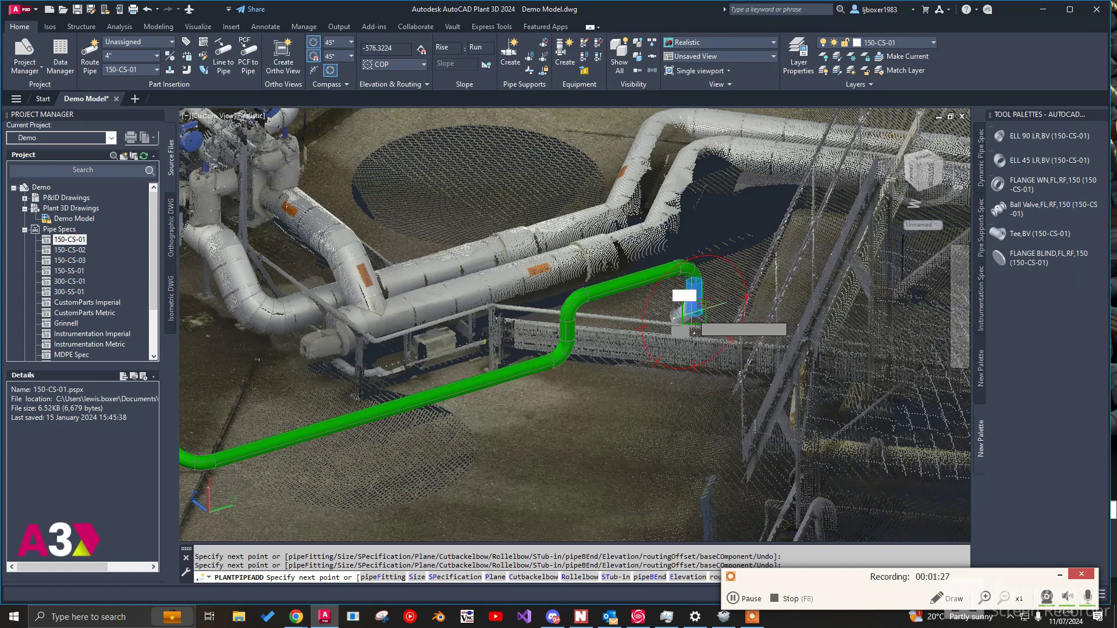
pyautogui.click(693, 330)
pyautogui.press('Escape')
# Step: Stretch the lower pipe's end back along the run, moving the riser away from the railing and lengthening the raised crossing
pyautogui.keyDown('shift'); pyautogui.moveTo(699, 278); pyautogui.dragTo(651, 460, button='middle'); pyautogui.keyUp('shift')
pyautogui.scroll(4, 653, 313)
pyautogui.click(554, 323)
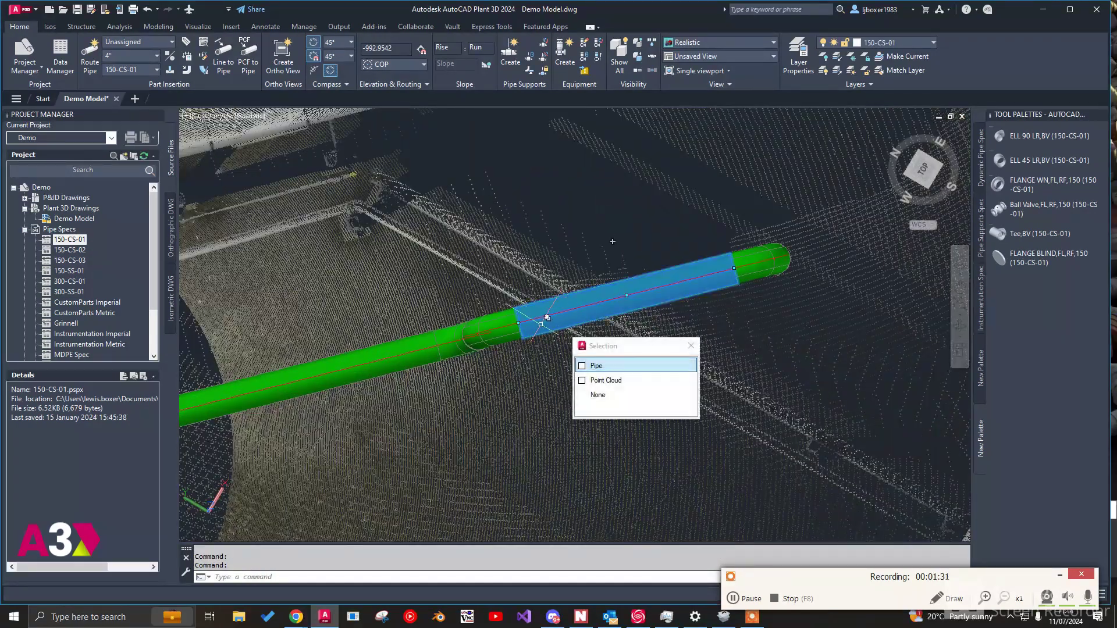
pyautogui.click(436, 345)
pyautogui.click(437, 346)
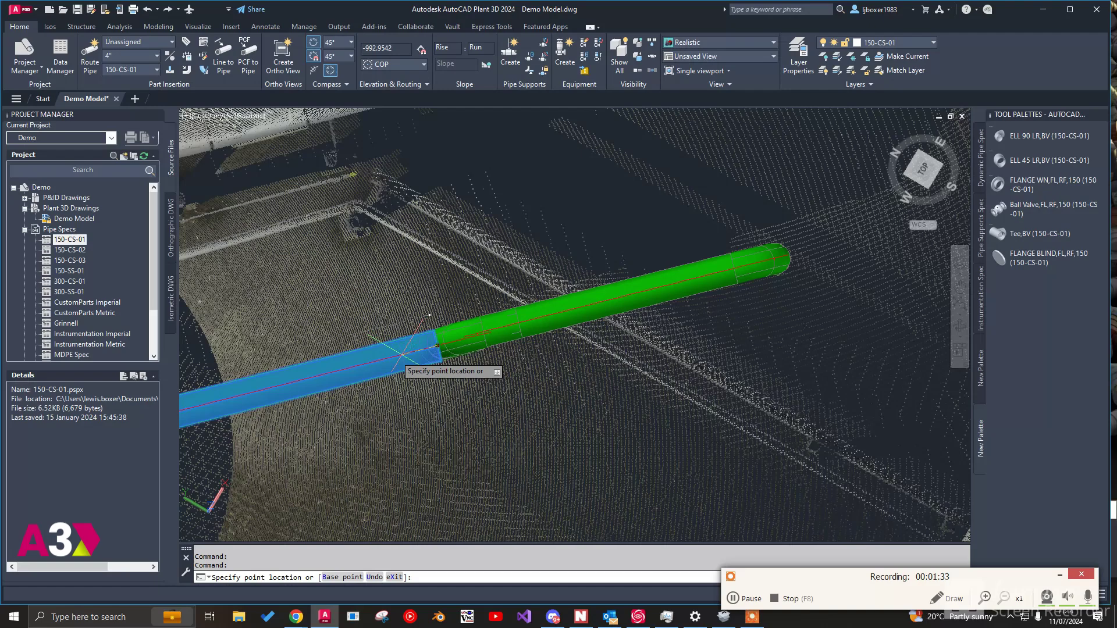
pyautogui.press('Escape')
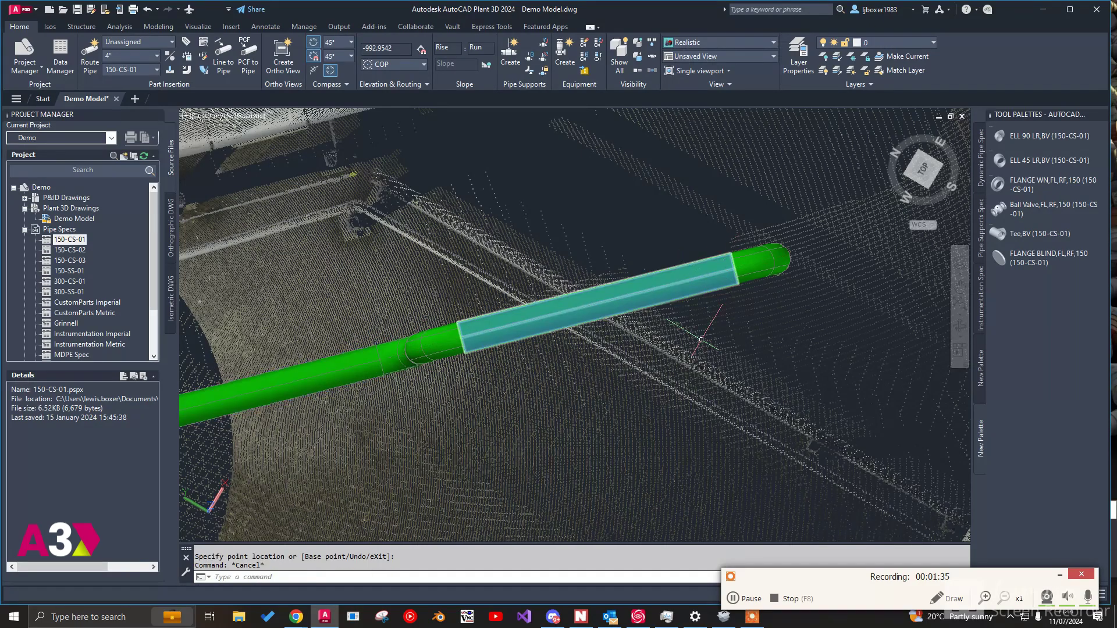
# Step: Place an ELL 45 LR,BV elbow on the lower end of the drop, rotated parallel to the diagonal section of the scanned pipes
pyautogui.scroll(-3, 733, 279)
pyautogui.moveTo(745, 293)
pyautogui.keyDown('shift'); pyautogui.mouseDown(button='middle')
pyautogui.moveTo(753, 226)
pyautogui.moveTo(737, 306)
pyautogui.mouseUp(button='middle'); pyautogui.keyUp('shift')
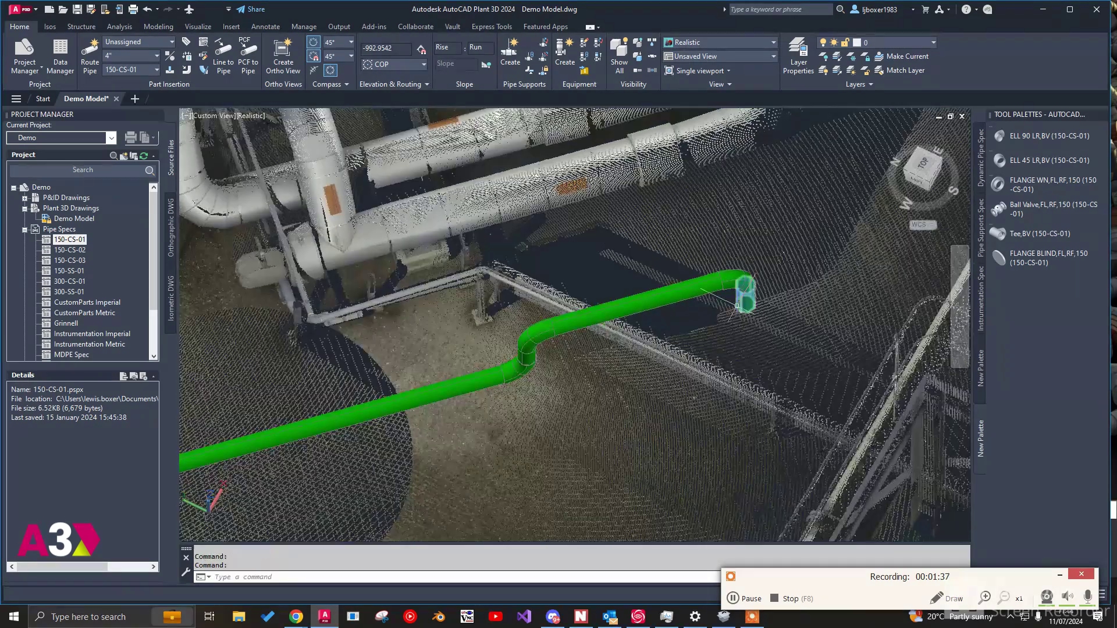
pyautogui.click(1014, 158)
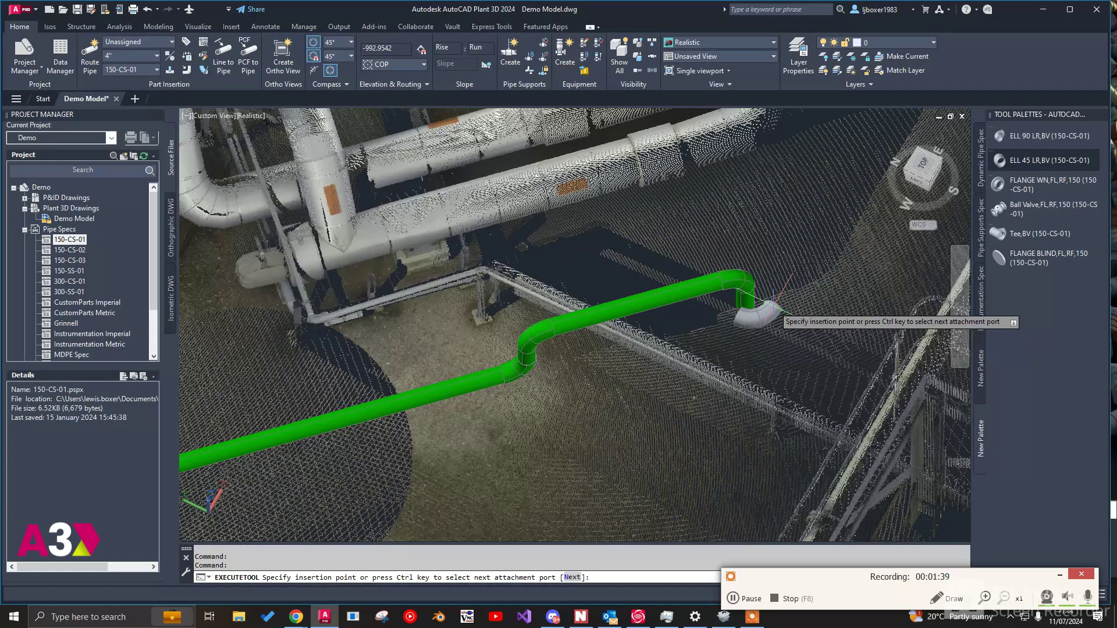
pyautogui.click(746, 309)
pyautogui.keyDown('shift'); pyautogui.moveTo(813, 234); pyautogui.dragTo(618, 361, button='middle'); pyautogui.keyUp('shift')
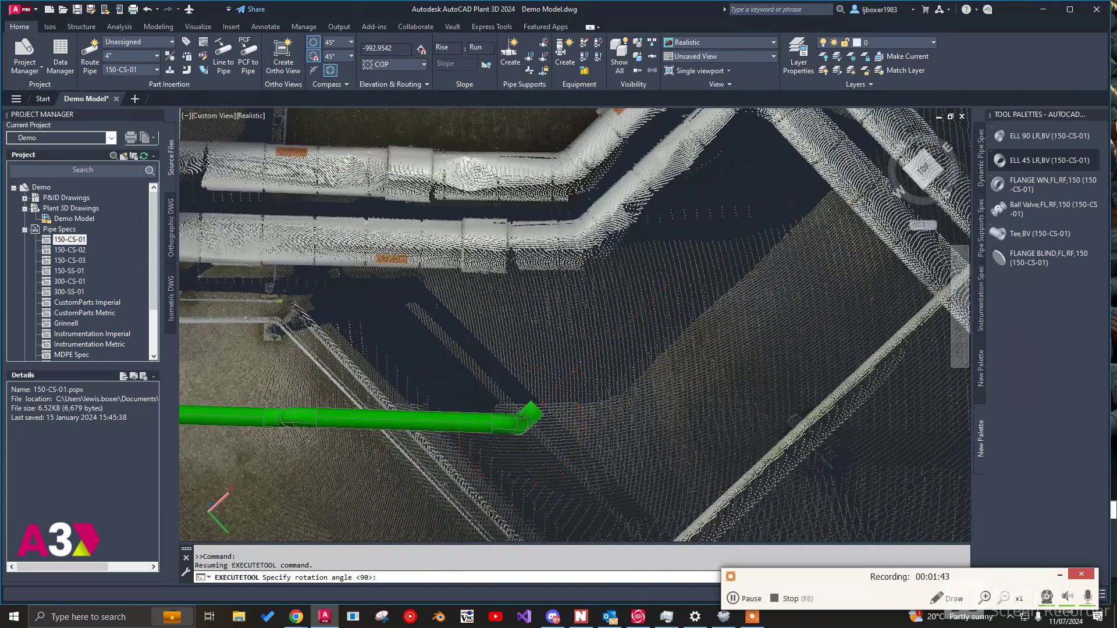
pyautogui.click(545, 399)
pyautogui.press('Escape')
# Step: Continue the pipe horizontally from the new elbow, alongside the diagonal section of the scanned pipes
pyautogui.click(544, 402)
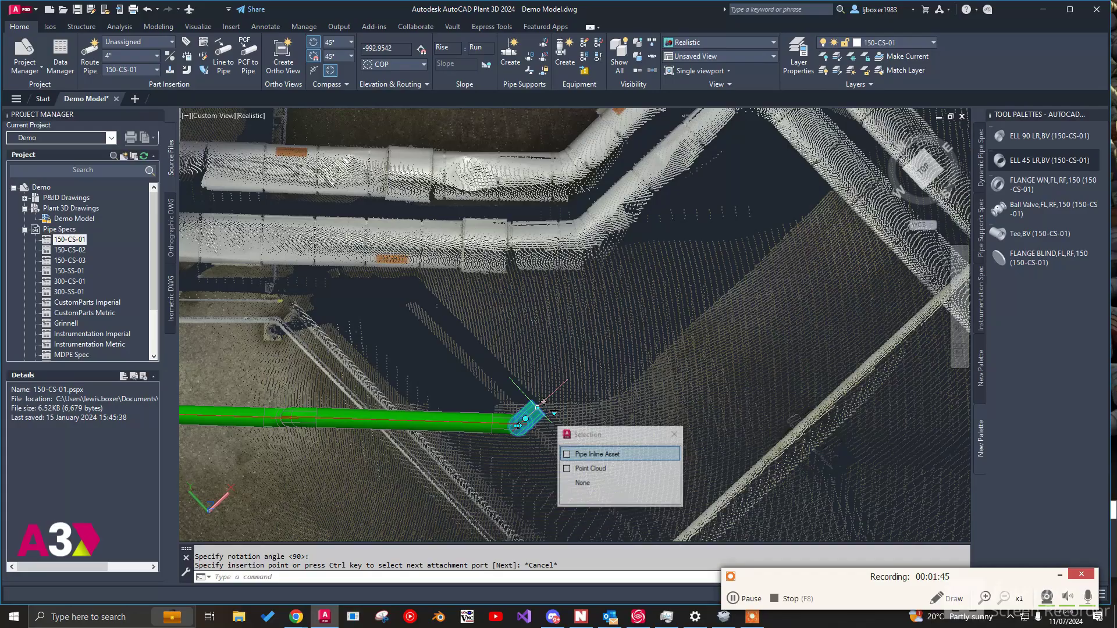
pyautogui.click(519, 424)
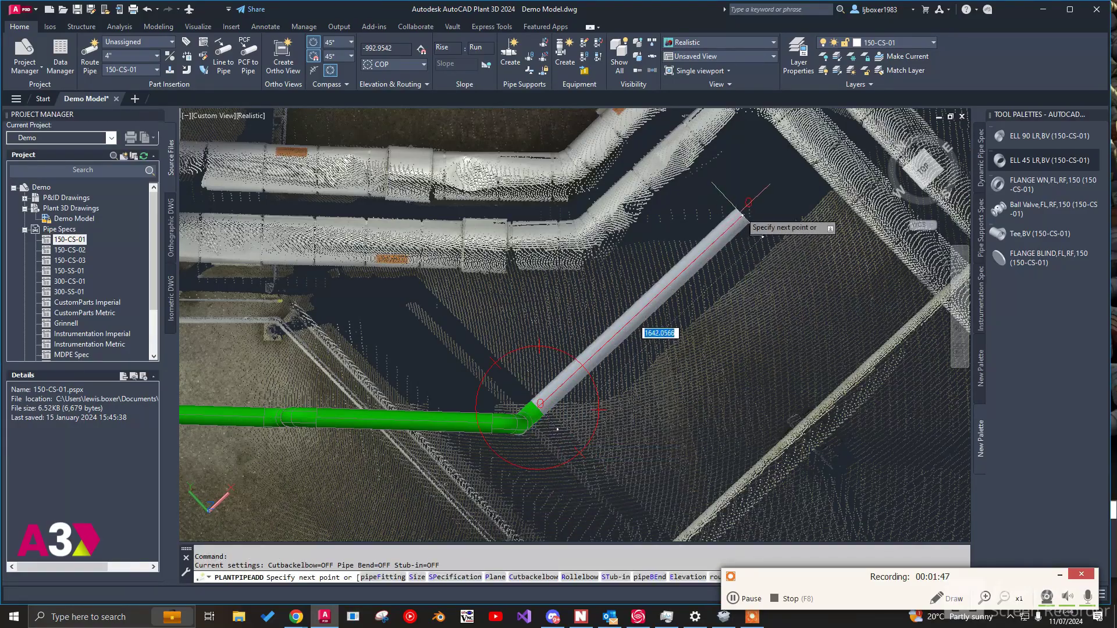
pyautogui.keyDown('shift'); pyautogui.moveTo(855, 239); pyautogui.dragTo(748, 207, button='middle'); pyautogui.keyUp('shift')
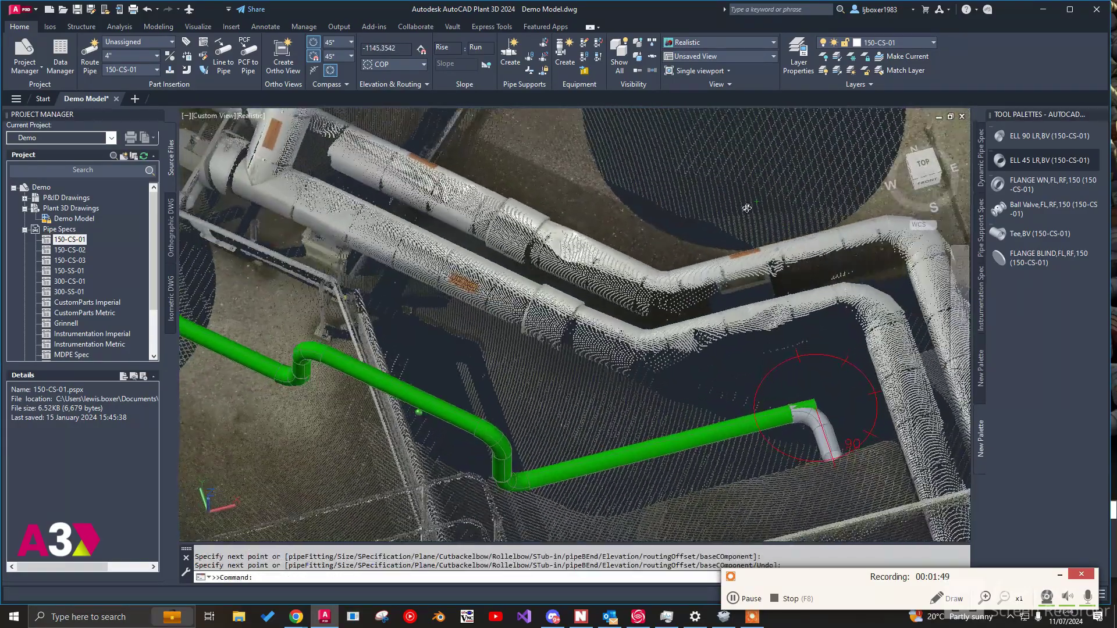
# Step: Route a vertical riser about 500 high on the vertical compass plane and a horizontal crossing over the two scanned pipes
pyautogui.moveTo(759, 335); pyautogui.dragTo(505, 378, button='middle')
pyautogui.keyDown('ctrl'); pyautogui.rightClick(506, 380); pyautogui.keyUp('ctrl')
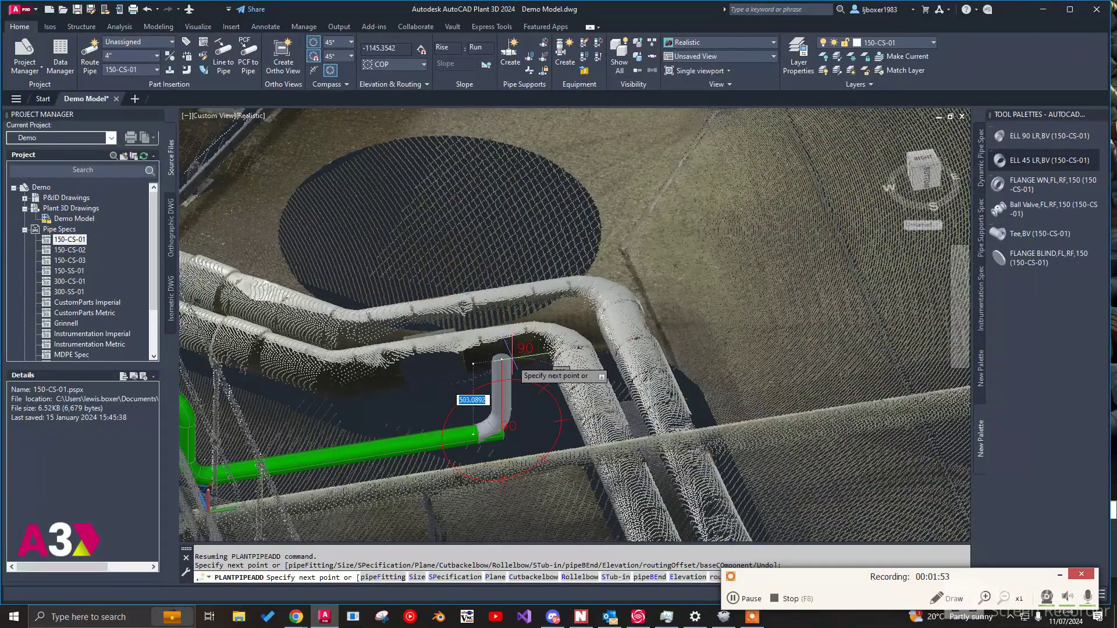
pyautogui.click(508, 361)
pyautogui.click(738, 348)
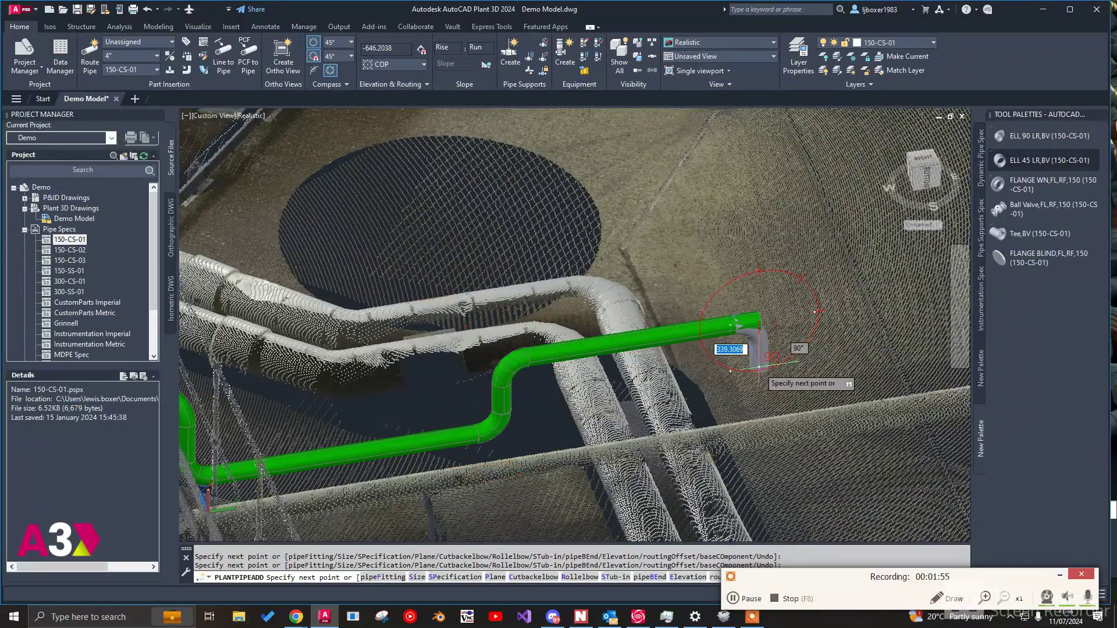
# Step: Drop the pipe about 450 on the far side of the scanned pipes and finish with a short horizontal length
pyautogui.click(768, 377)
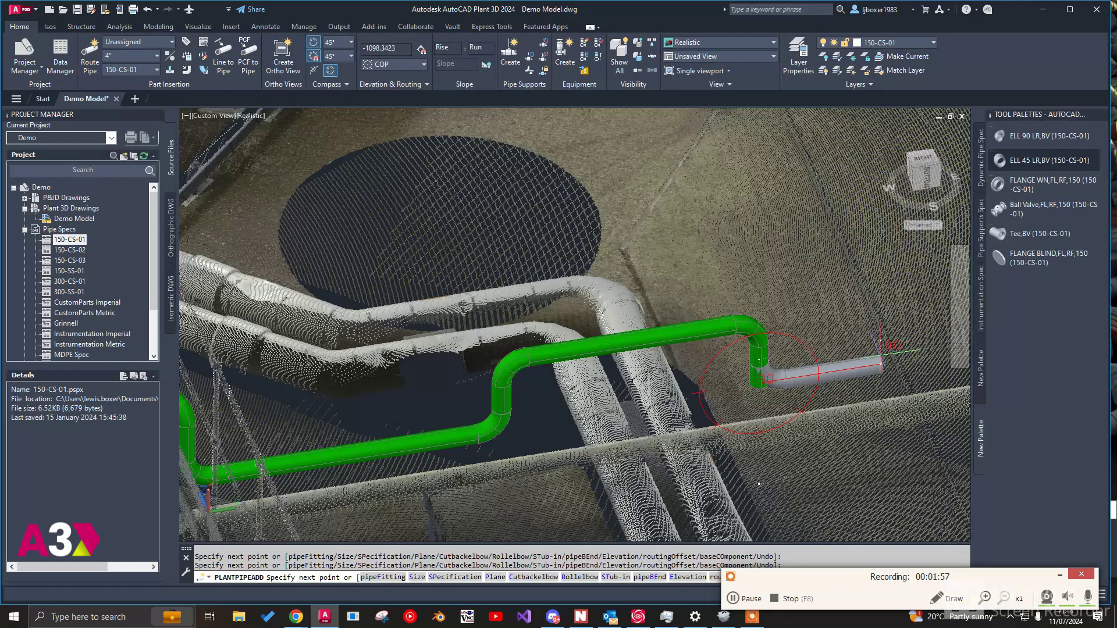
pyautogui.click(878, 355)
pyautogui.press('Escape')
pyautogui.press('Escape')
# Step: Extend the drop's lower end to the elevation of the riser's base, using a Node snap on the riser
pyautogui.click(759, 356)
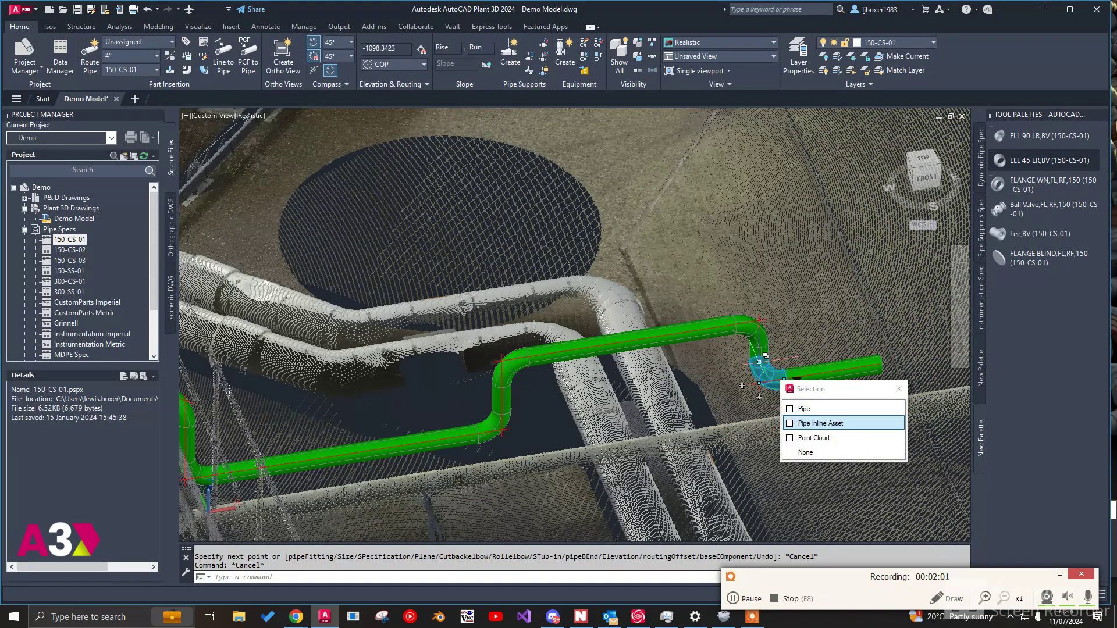
pyautogui.click(814, 423)
pyautogui.click(749, 375)
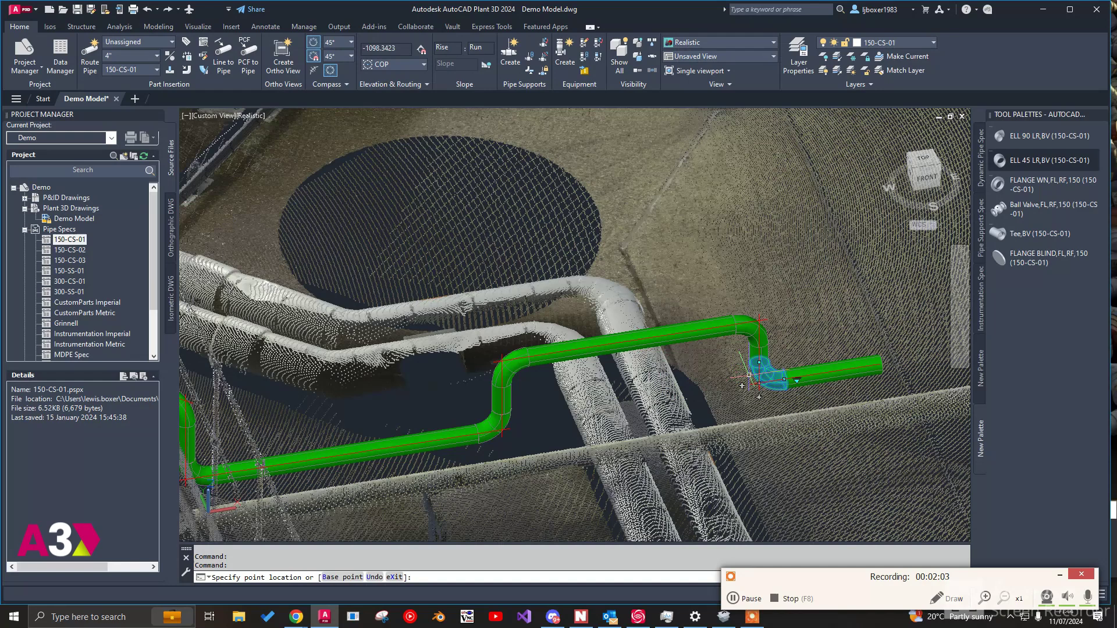
pyautogui.click(765, 355)
pyautogui.click(759, 363)
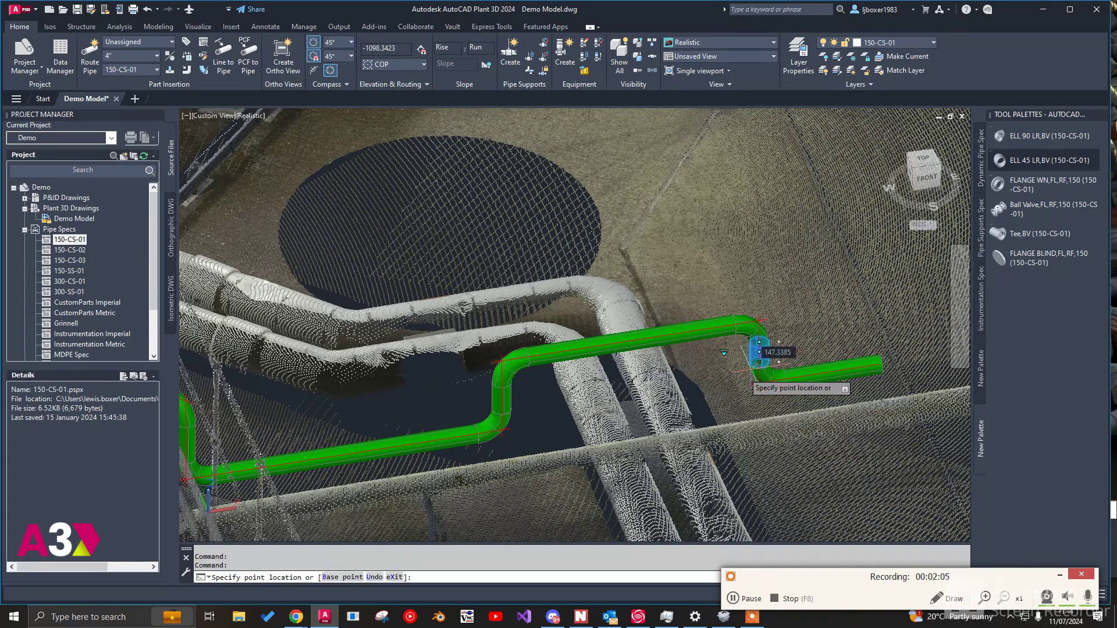
pyautogui.keyDown('shift'); pyautogui.rightClick(501, 410); pyautogui.keyUp('shift')
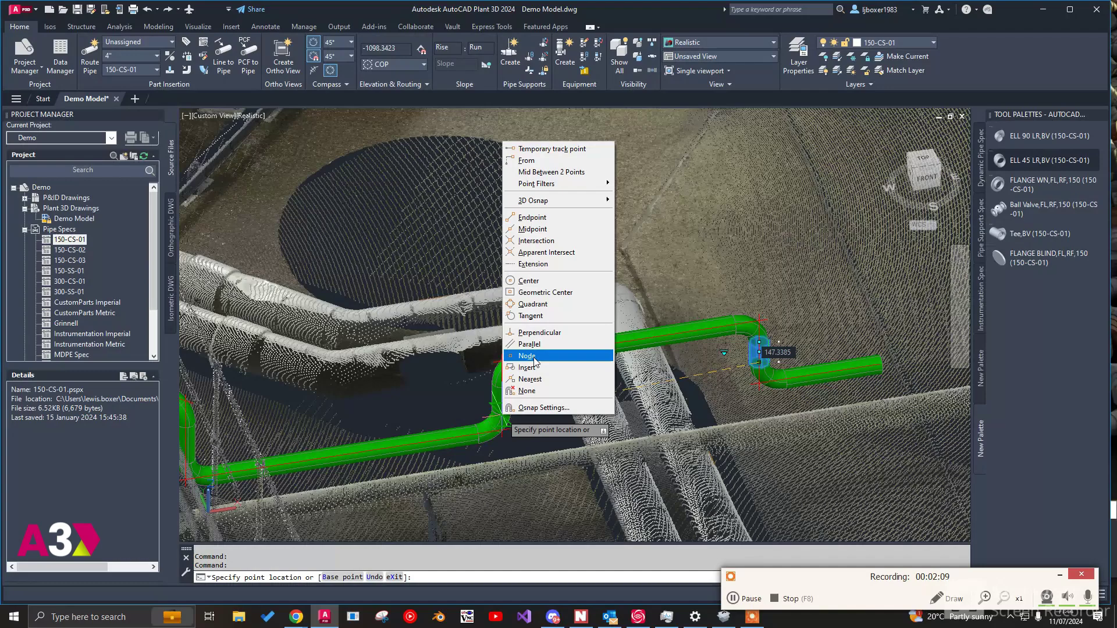
pyautogui.click(531, 356)
pyautogui.click(510, 401)
pyautogui.press('Escape')
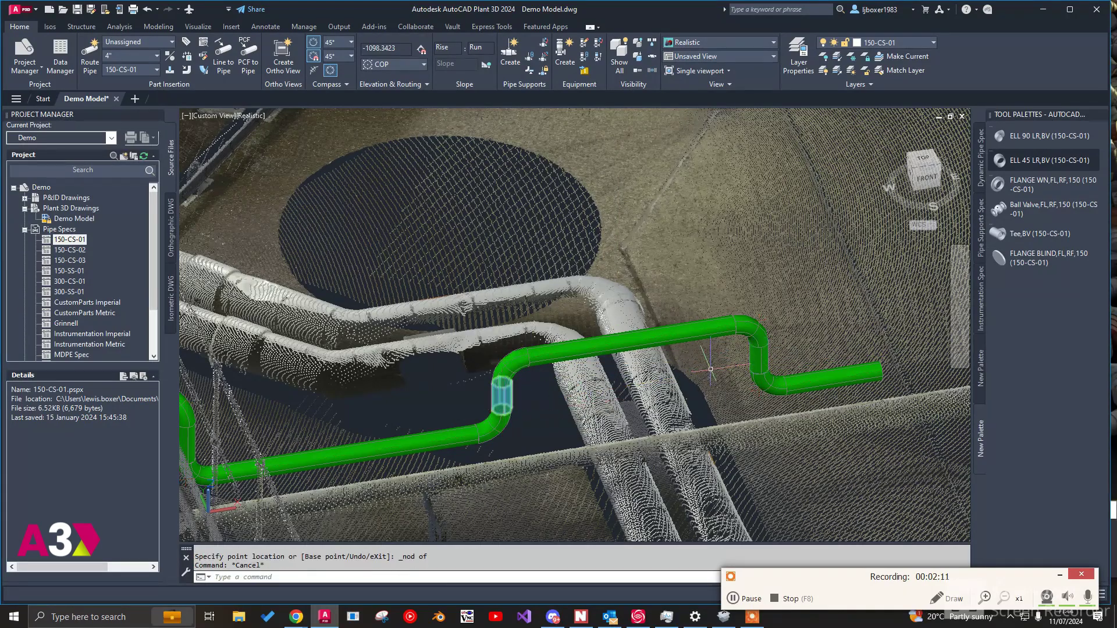
pyautogui.scroll(-3, 709, 360)
pyautogui.keyDown('shift'); pyautogui.moveTo(709, 360); pyautogui.dragTo(756, 381, button='middle'); pyautogui.keyUp('shift')
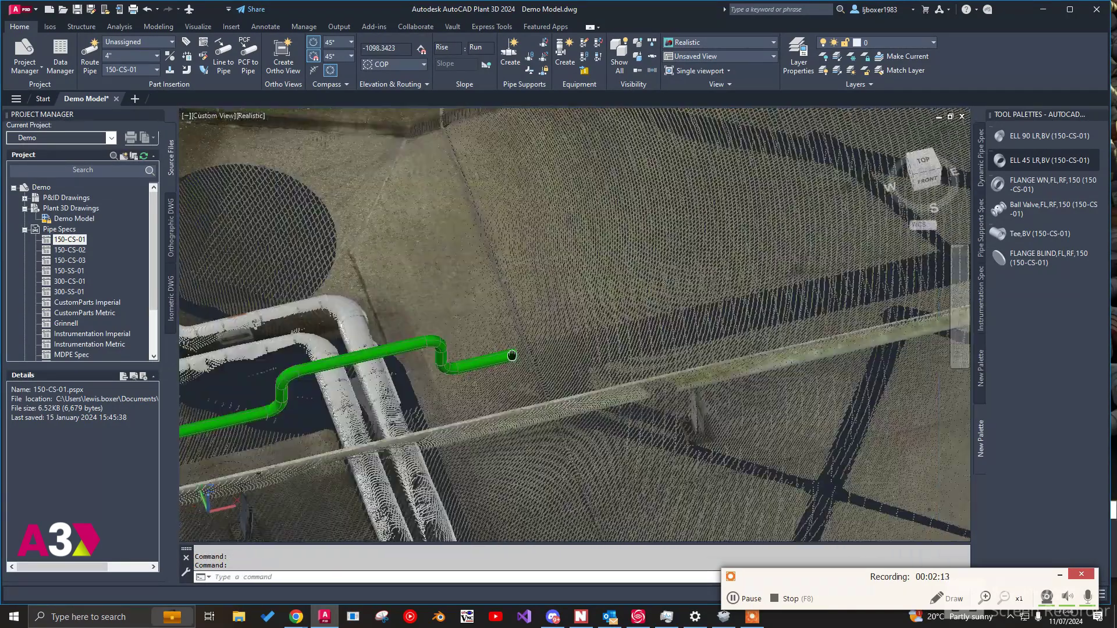
pyautogui.scroll(-7, 512, 355)
pyautogui.keyDown('shift'); pyautogui.moveTo(528, 351); pyautogui.dragTo(651, 226, button='middle'); pyautogui.keyUp('shift')
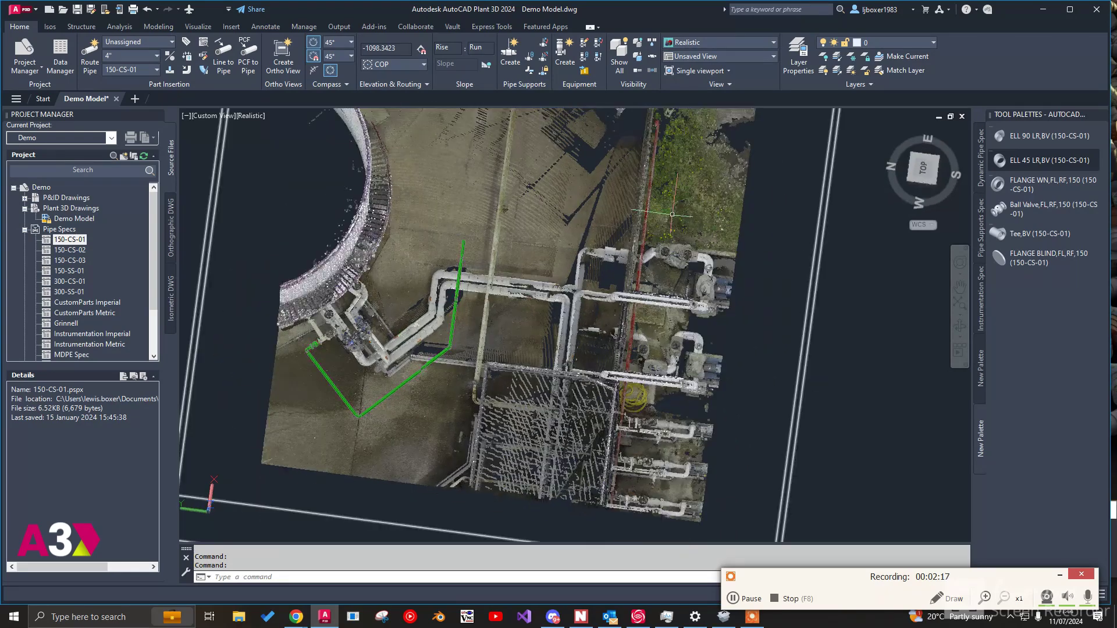
# Step: Lengthen the pipe end beyond the scanned pipes and turn it at right angles into a horizontal run towards the scanned wall
pyautogui.scroll(3, 525, 181)
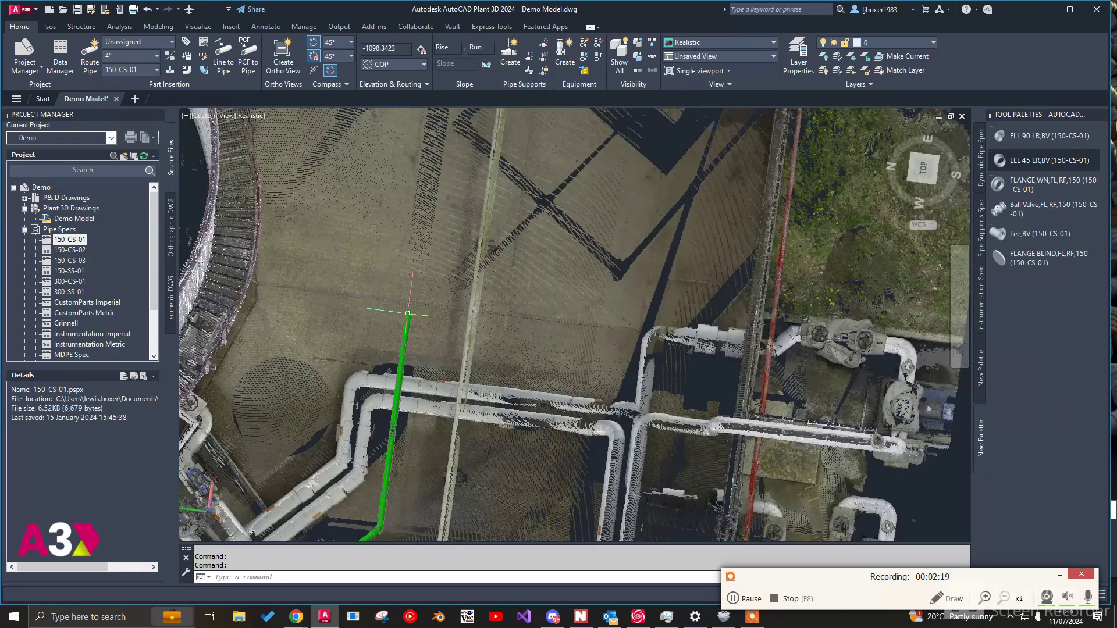
pyautogui.click(408, 311)
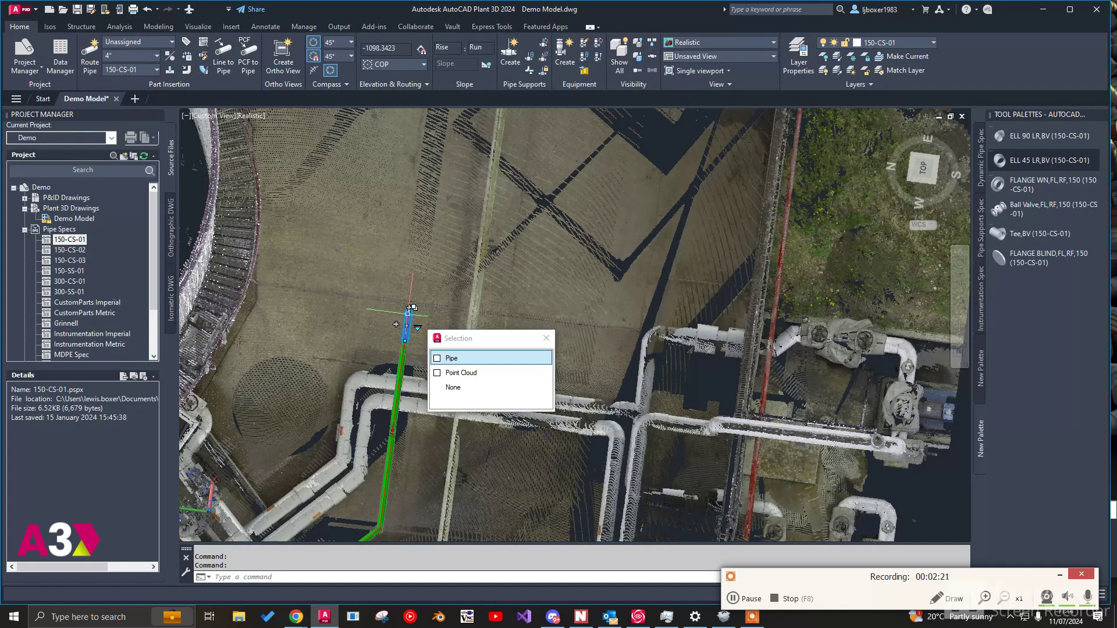
pyautogui.click(409, 308)
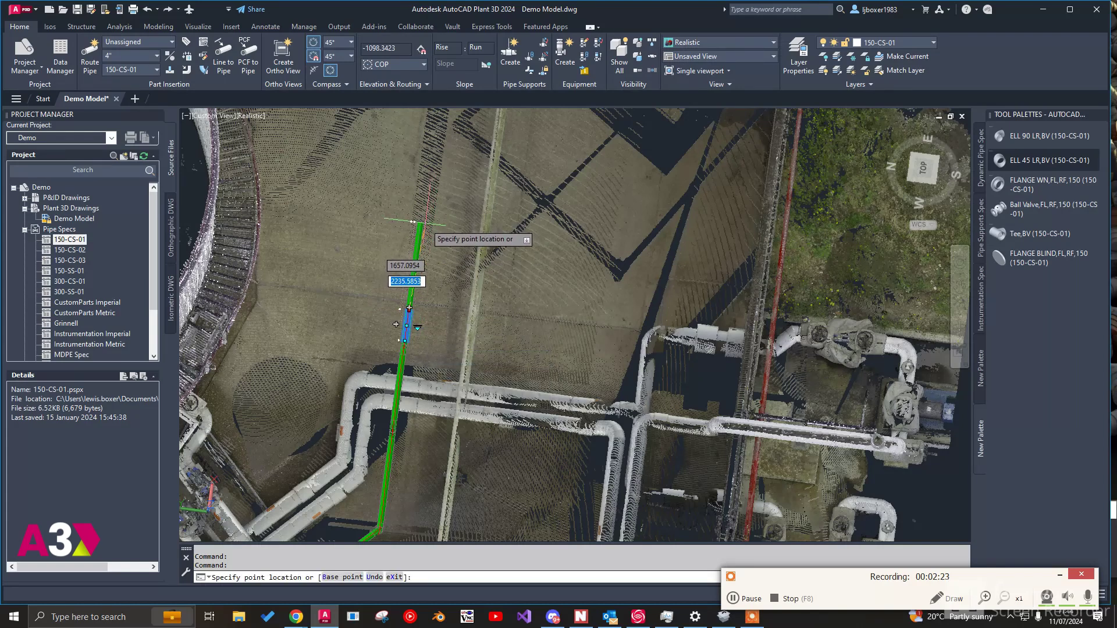
pyautogui.click(424, 198)
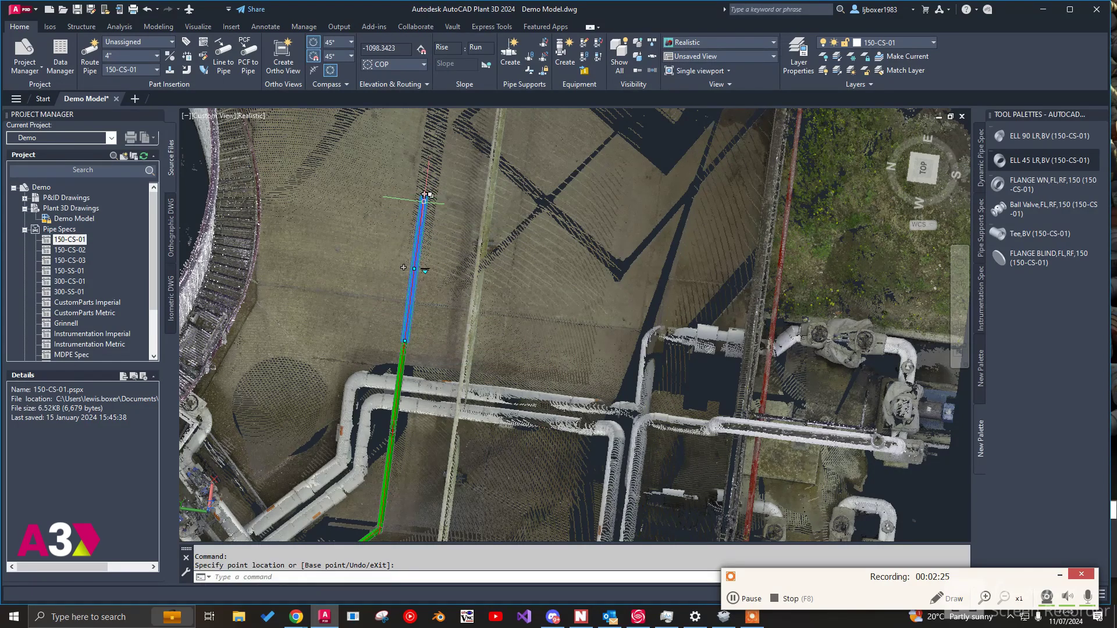
pyautogui.click(424, 194)
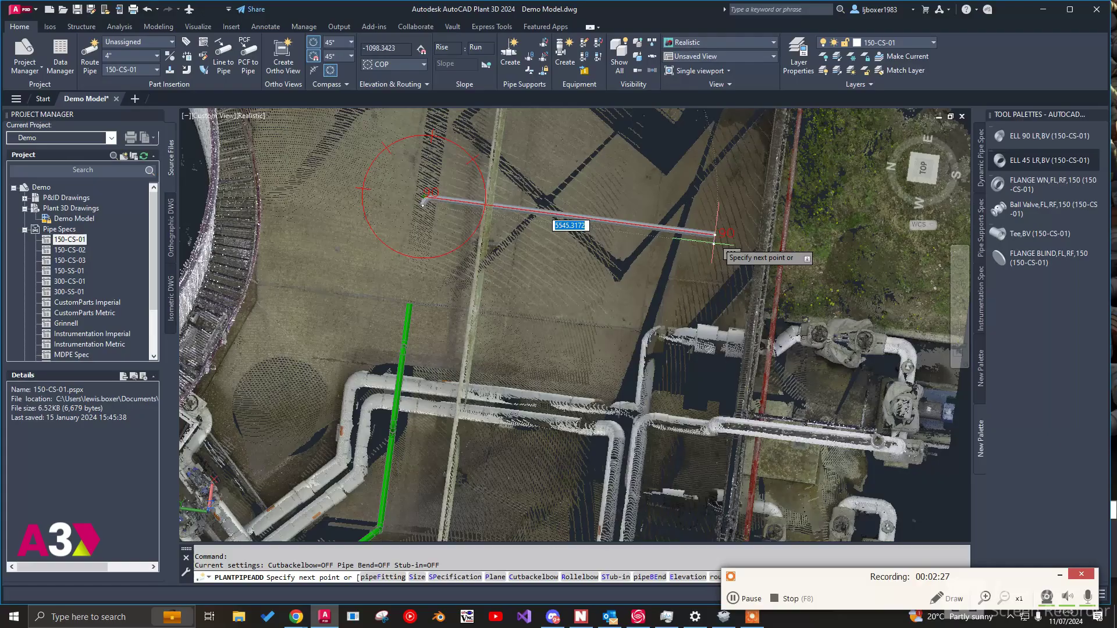
pyautogui.press('Escape')
# Step: Route a riser beside the scanned wall up to elevation about 509 and a horizontal crossing over the wall and red pipe
pyautogui.keyDown('shift'); pyautogui.moveTo(404, 397); pyautogui.dragTo(232, 285, button='middle'); pyautogui.keyUp('shift')
pyautogui.scroll(4, 643, 406)
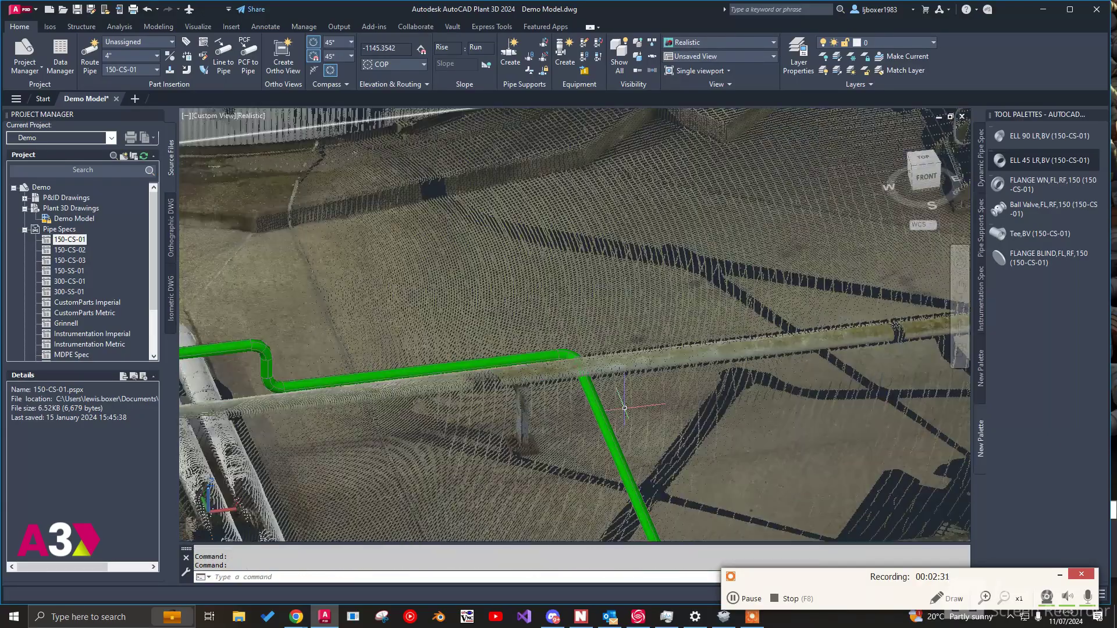
pyautogui.keyDown('shift'); pyautogui.moveTo(620, 405); pyautogui.dragTo(543, 406, button='middle'); pyautogui.keyUp('shift')
pyautogui.click(637, 422)
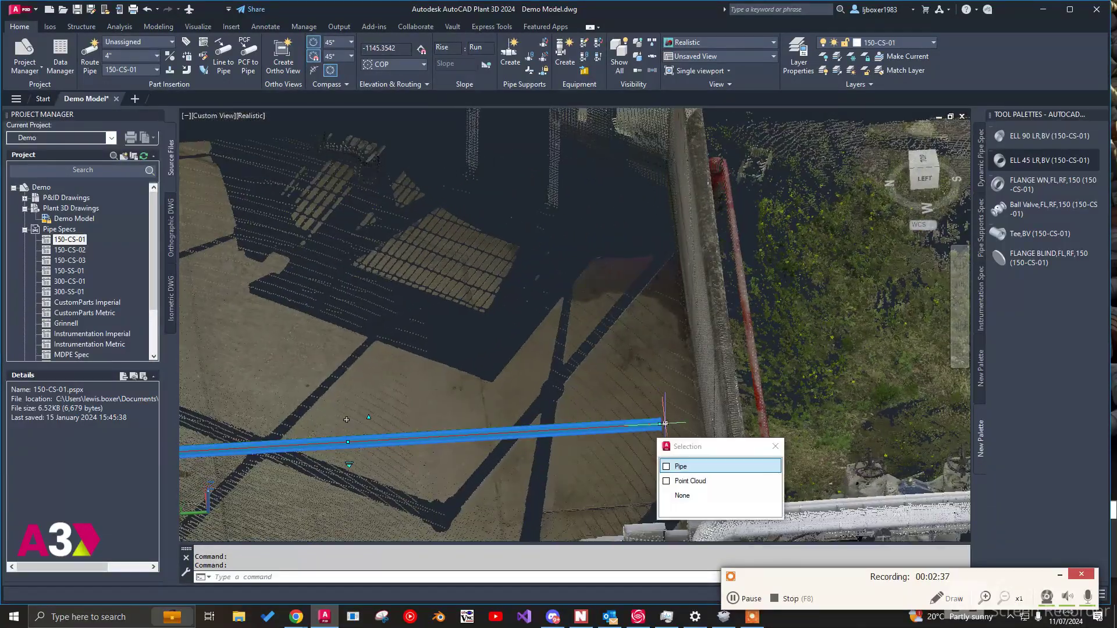
pyautogui.click(664, 422)
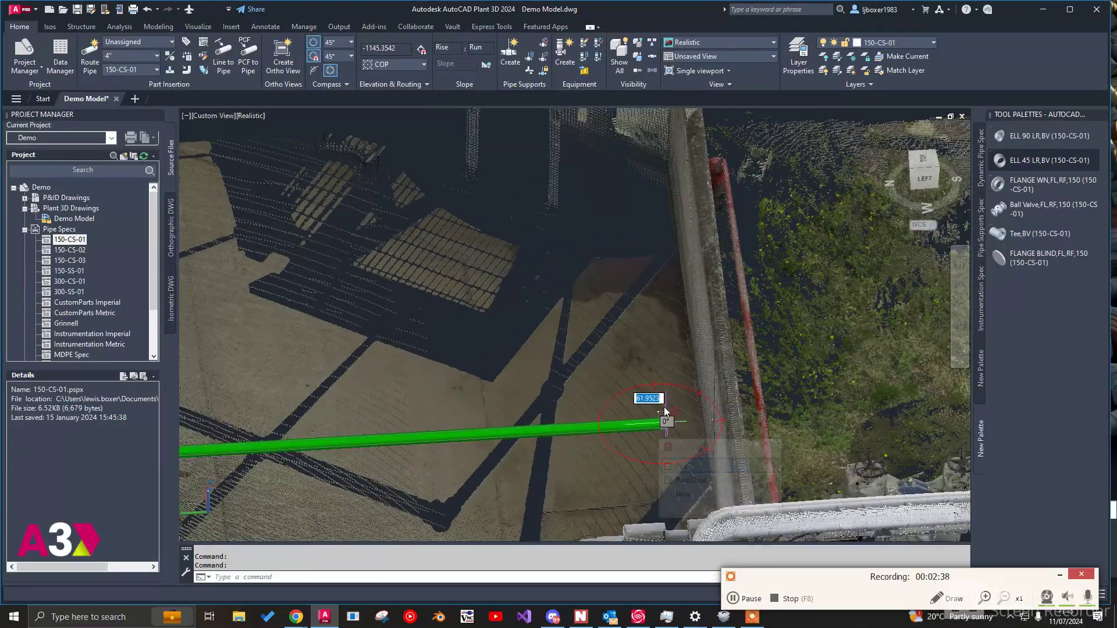
pyautogui.click(659, 285)
pyautogui.click(792, 290)
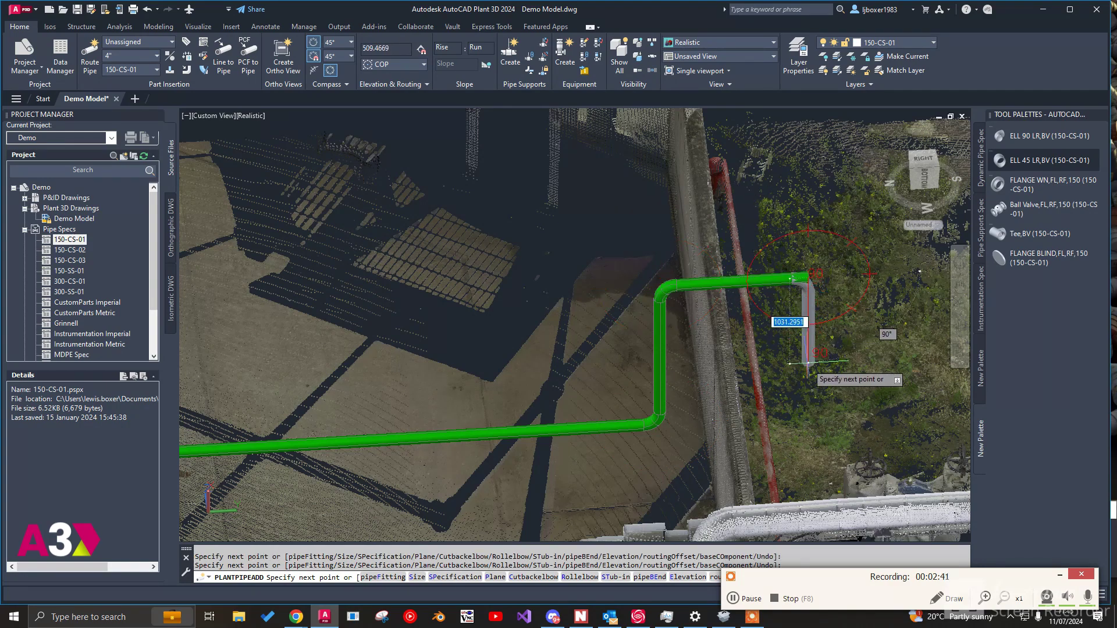
# Step: Drop the pipe on the far side of the wall to elevation about -571 and finish with a short horizontal length
pyautogui.click(809, 358)
pyautogui.click(855, 366)
pyautogui.press('Escape')
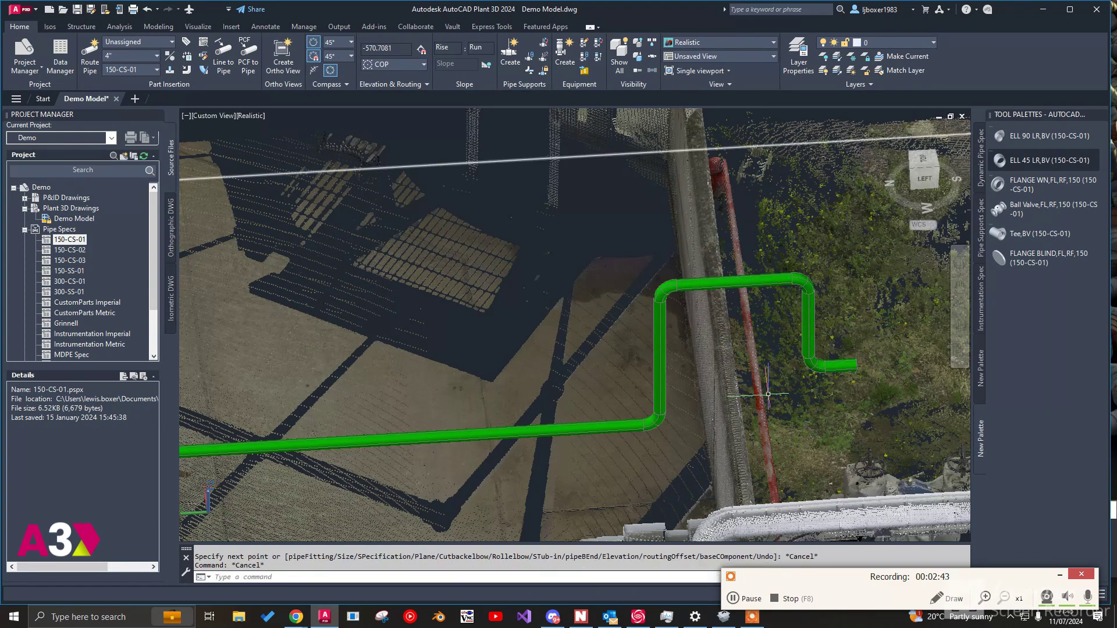
# Step: Stretch the long horizontal pipe slightly to bring the riser closer to the scanned wall
pyautogui.keyDown('shift'); pyautogui.moveTo(855, 368); pyautogui.dragTo(616, 383, button='middle'); pyautogui.keyUp('shift')
pyautogui.click(666, 396)
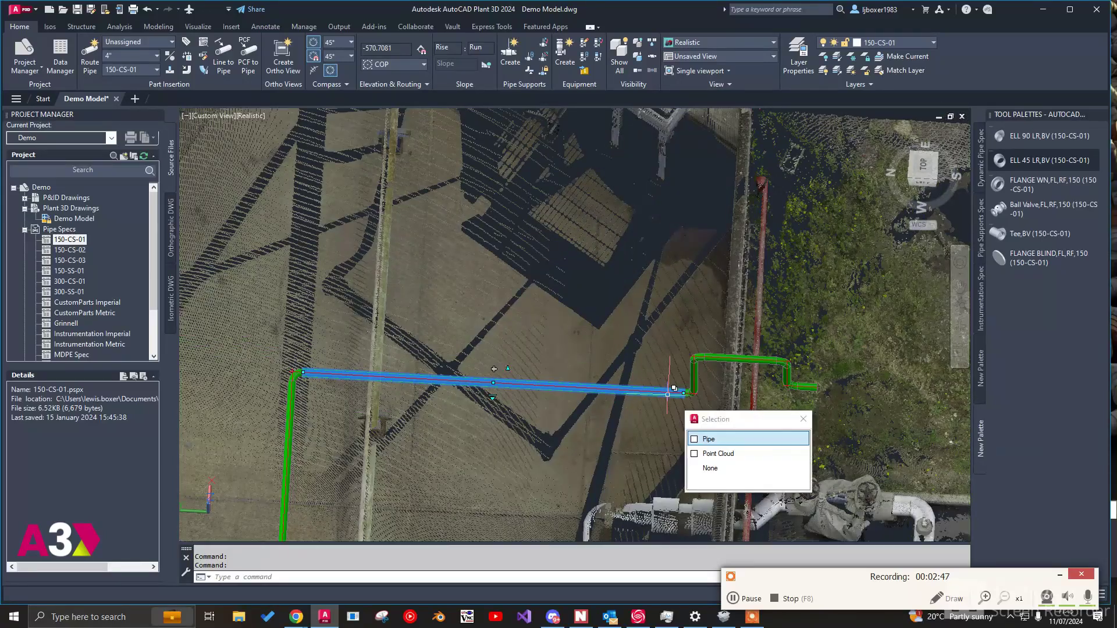
pyautogui.click(683, 393)
pyautogui.click(698, 408)
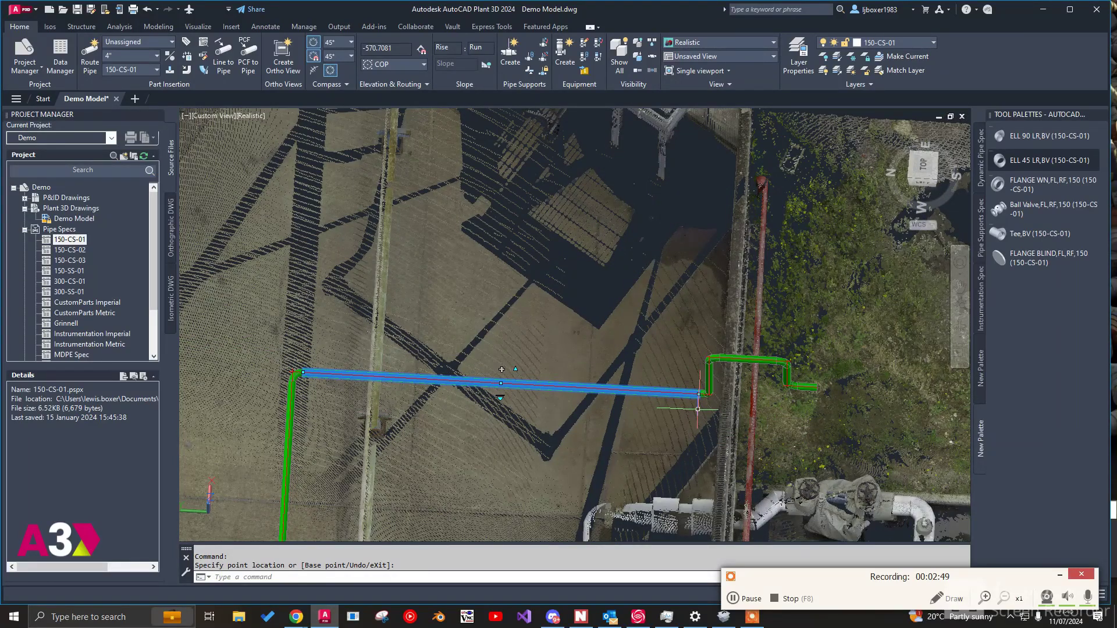
pyautogui.press('Escape')
# Step: Attach a flanged 150-CS-01 ball valve to the open pipe end beyond the wall, keeping the default rotation
pyautogui.scroll(4, 795, 384)
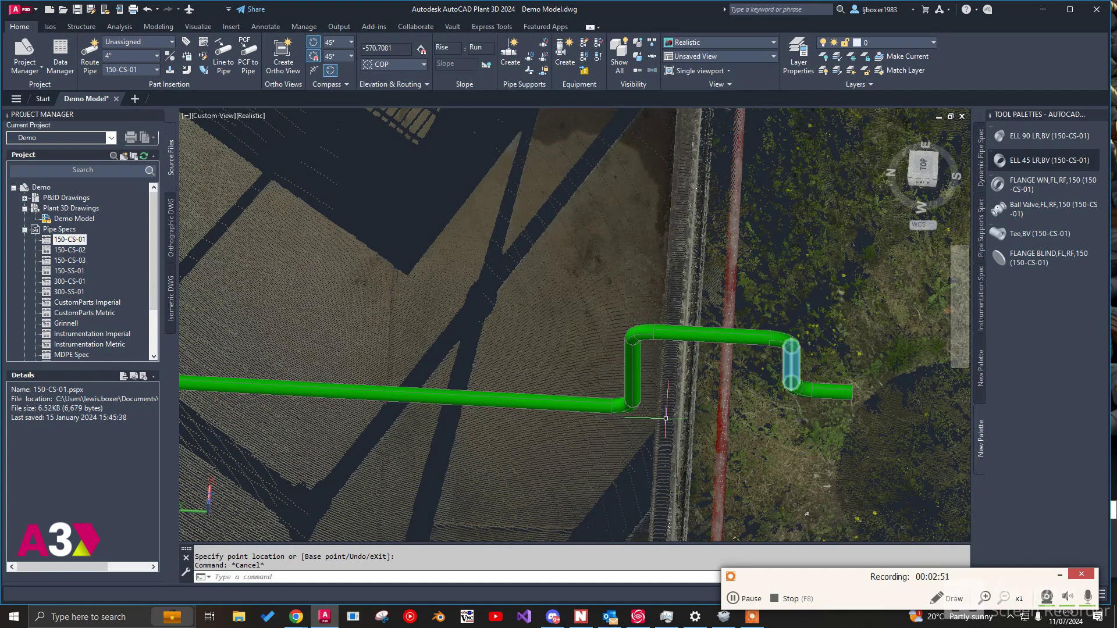
pyautogui.scroll(-7, 666, 418)
pyautogui.keyDown('shift'); pyautogui.moveTo(666, 418); pyautogui.dragTo(674, 417, button='middle'); pyautogui.keyUp('shift')
pyautogui.scroll(4, 759, 393)
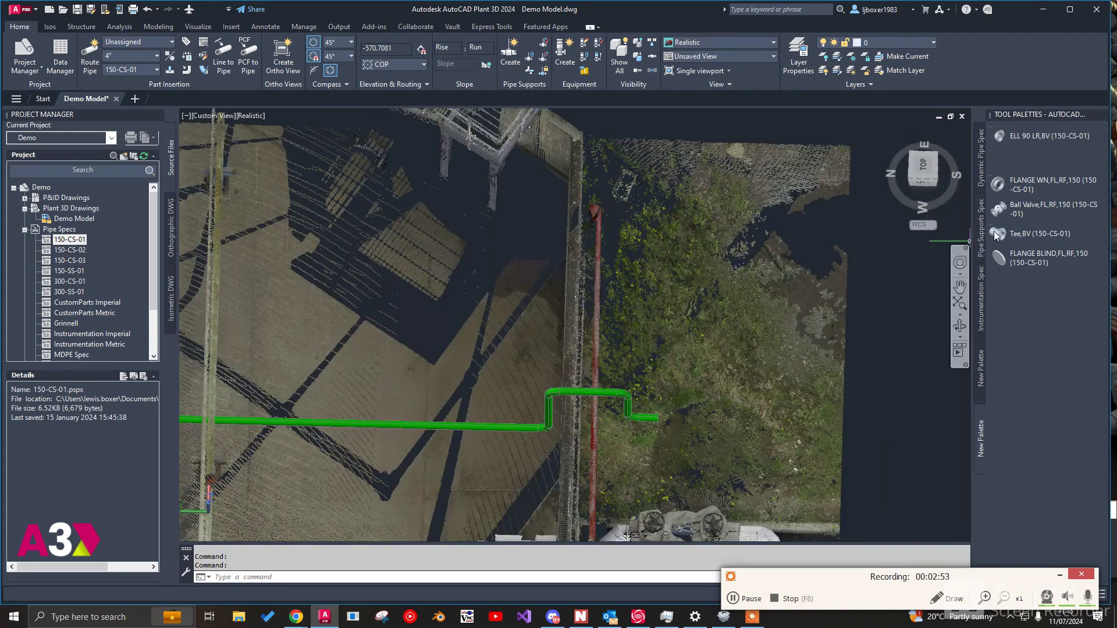
pyautogui.click(1014, 212)
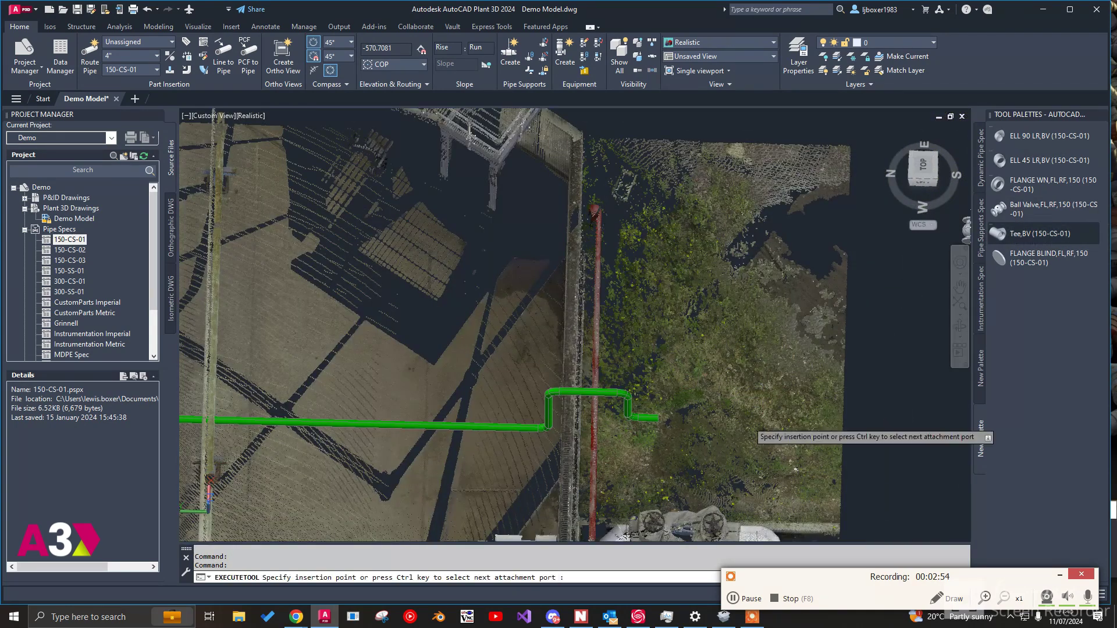
pyautogui.click(659, 417)
pyautogui.press('Escape')
pyautogui.press('Escape')
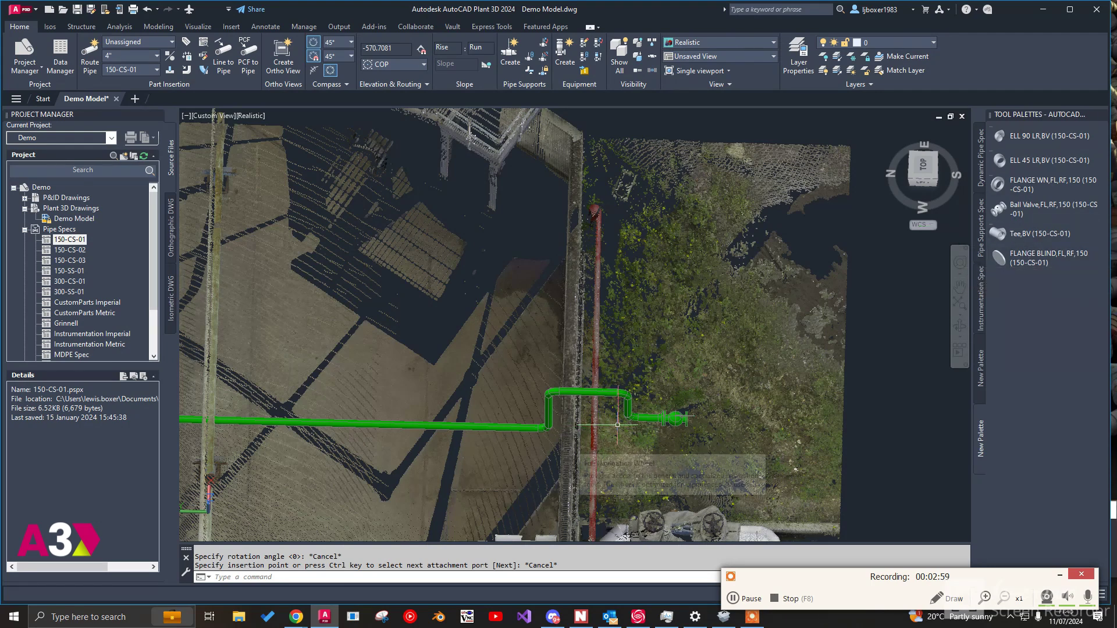
# Step: Insert a tee in the horizontal pipe just before the wall riser and fit a flanged end to its sideways branch
pyautogui.scroll(3, 468, 436)
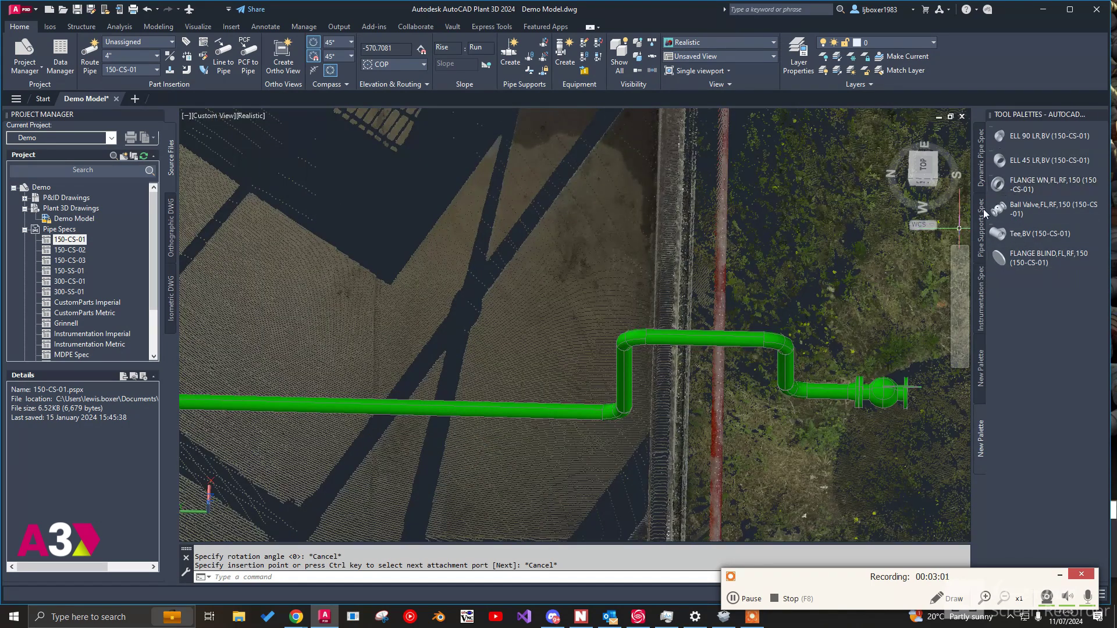
pyautogui.click(980, 368)
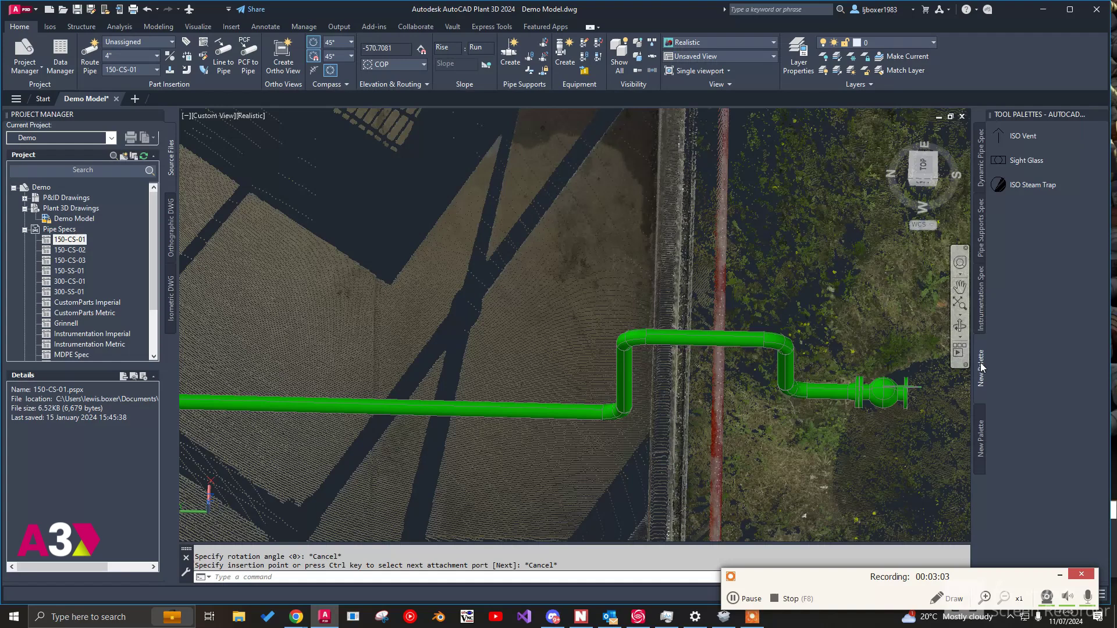
pyautogui.click(978, 430)
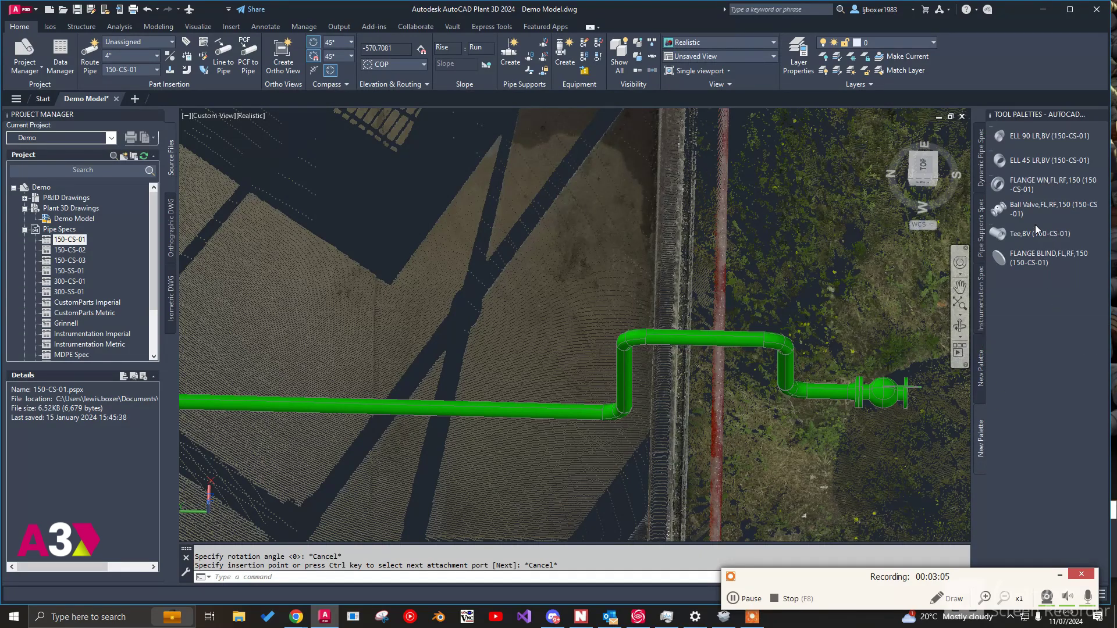
pyautogui.click(997, 233)
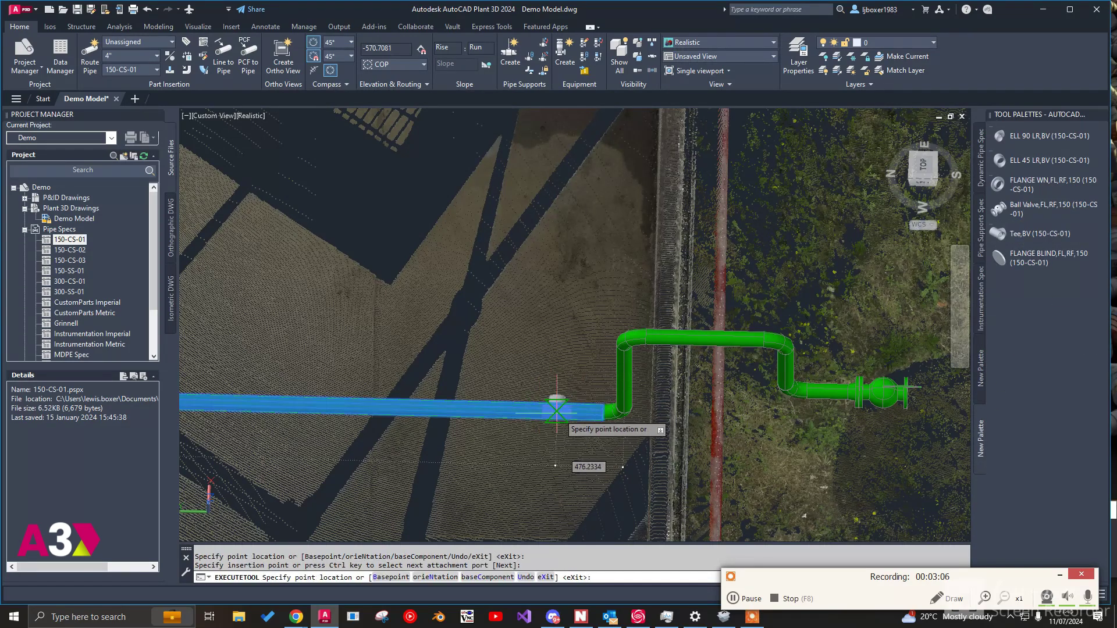
pyautogui.click(602, 412)
pyautogui.keyDown('shift'); pyautogui.moveTo(640, 439); pyautogui.dragTo(619, 405, button='middle'); pyautogui.keyUp('shift')
pyautogui.click(638, 414)
pyautogui.press('Escape')
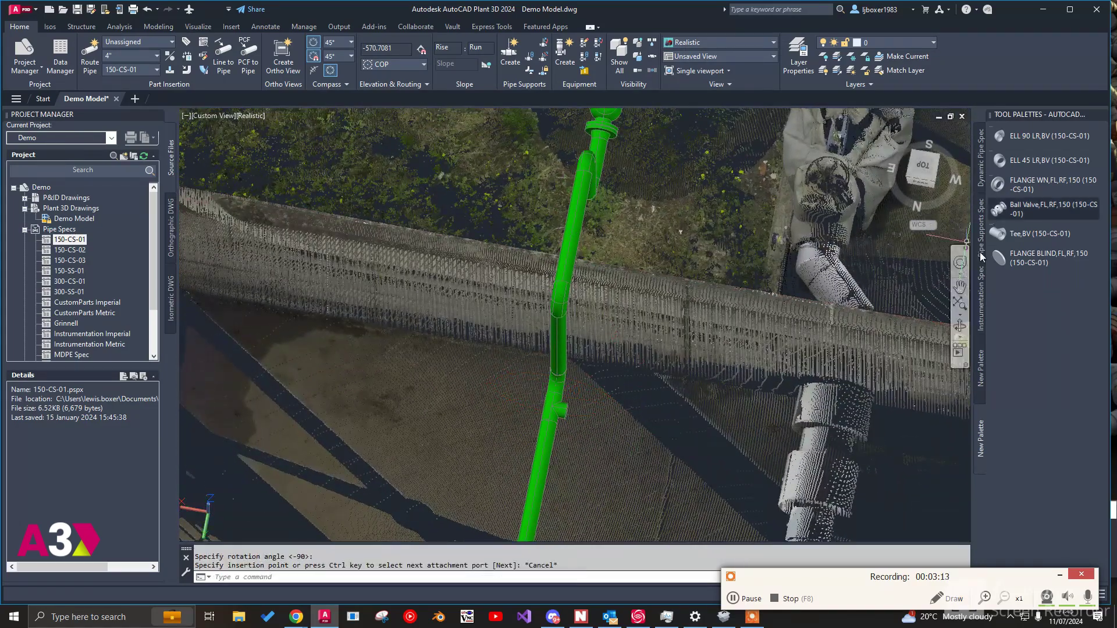
pyautogui.press('Return')
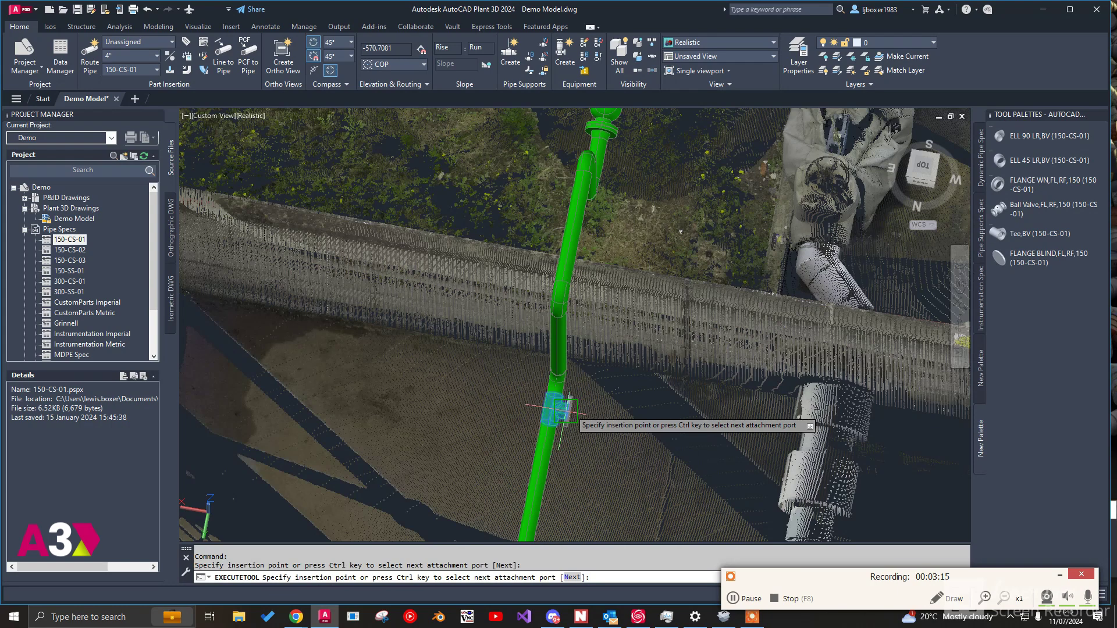
pyautogui.press('Escape')
# Step: Examine the new pipe route against the point cloud, from the tank connection over the scanned pipes to the run beyond
pyautogui.scroll(-5, 583, 388)
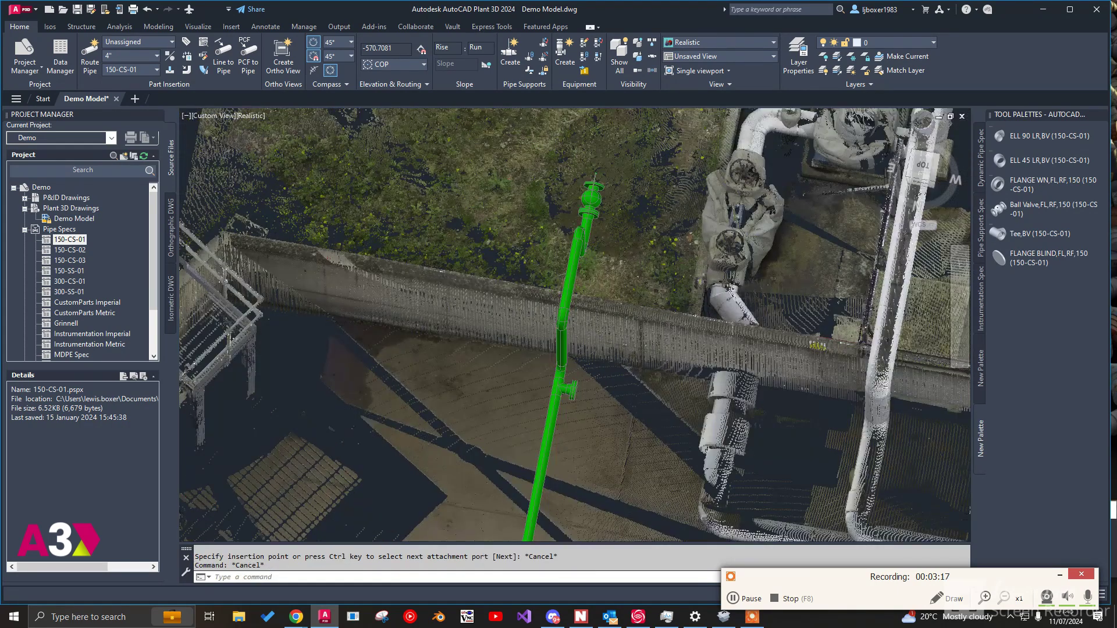
pyautogui.keyDown('shift'); pyautogui.moveTo(583, 388); pyautogui.dragTo(530, 373, button='middle'); pyautogui.keyUp('shift')
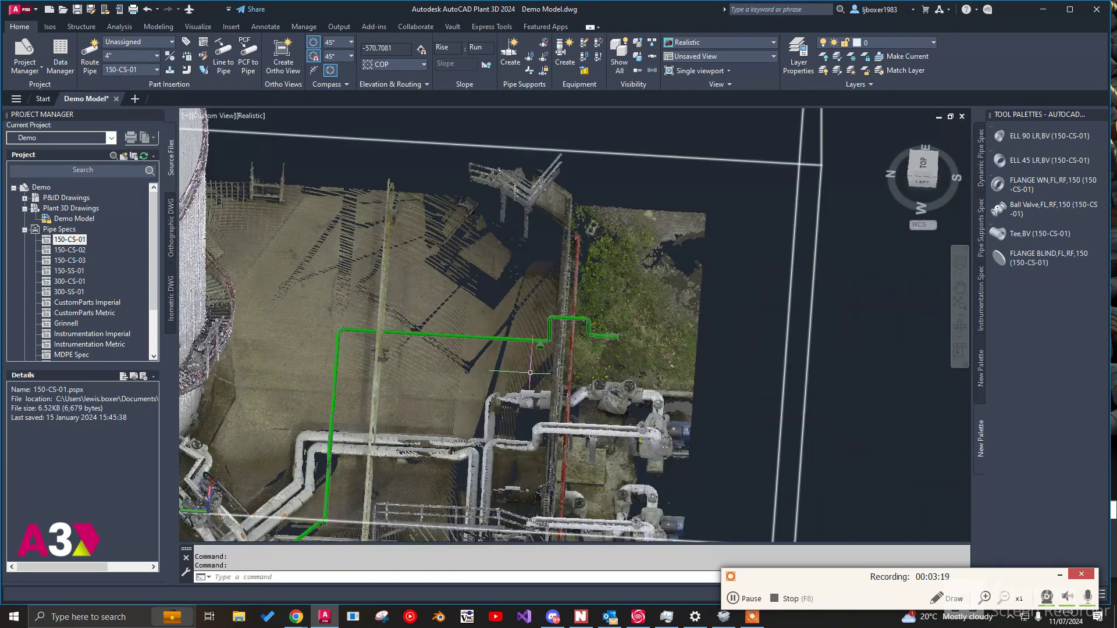
pyautogui.moveTo(421, 416); pyautogui.dragTo(615, 248, button='middle')
pyautogui.scroll(3, 470, 349)
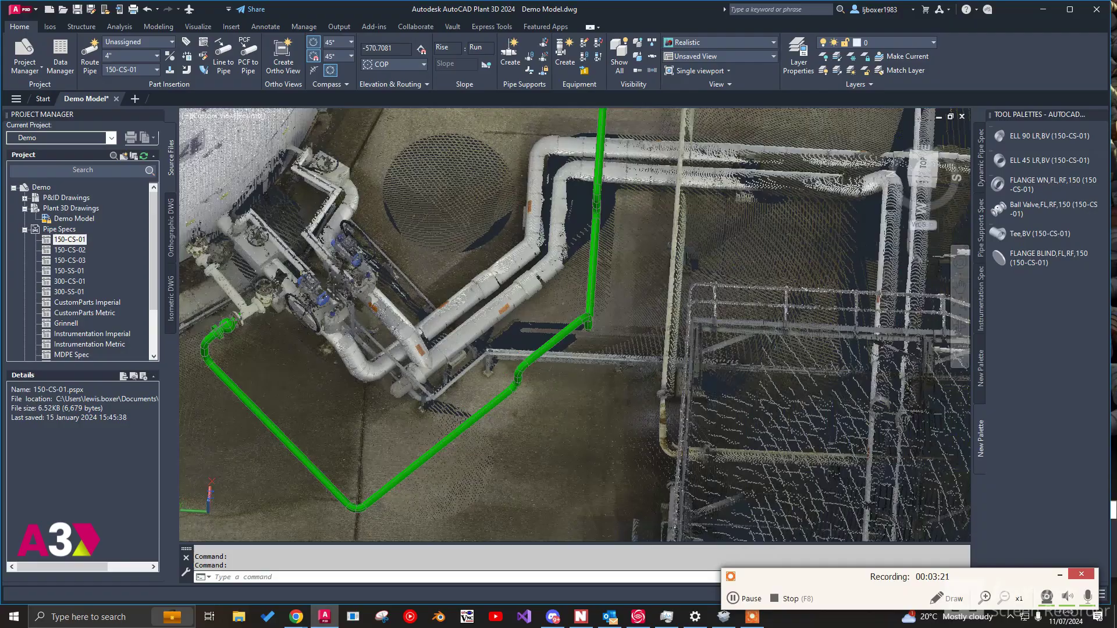
pyautogui.keyDown('shift'); pyautogui.moveTo(470, 349); pyautogui.dragTo(525, 312, button='middle'); pyautogui.keyUp('shift')
pyautogui.scroll(-3, 525, 312)
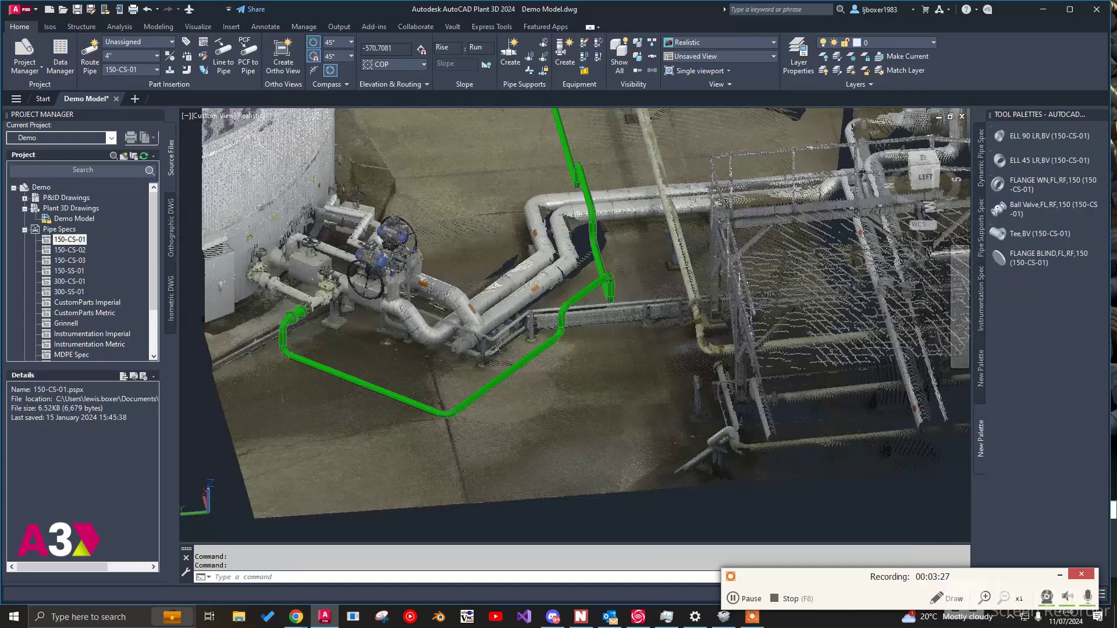
pyautogui.scroll(5, 605, 240)
pyautogui.scroll(-2, 599, 243)
pyautogui.keyDown('shift'); pyautogui.moveTo(572, 261); pyautogui.dragTo(540, 286, button='middle'); pyautogui.keyUp('shift')
pyautogui.moveTo(360, 343); pyautogui.dragTo(288, 417, button='middle')
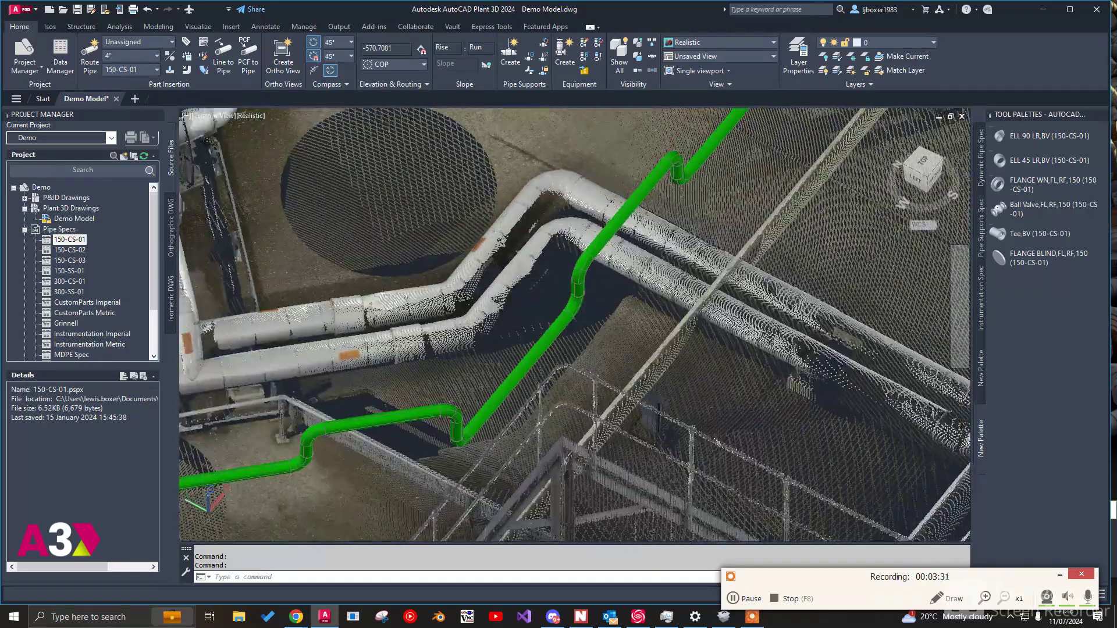
pyautogui.scroll(-4, 287, 411)
pyautogui.scroll(3, 442, 289)
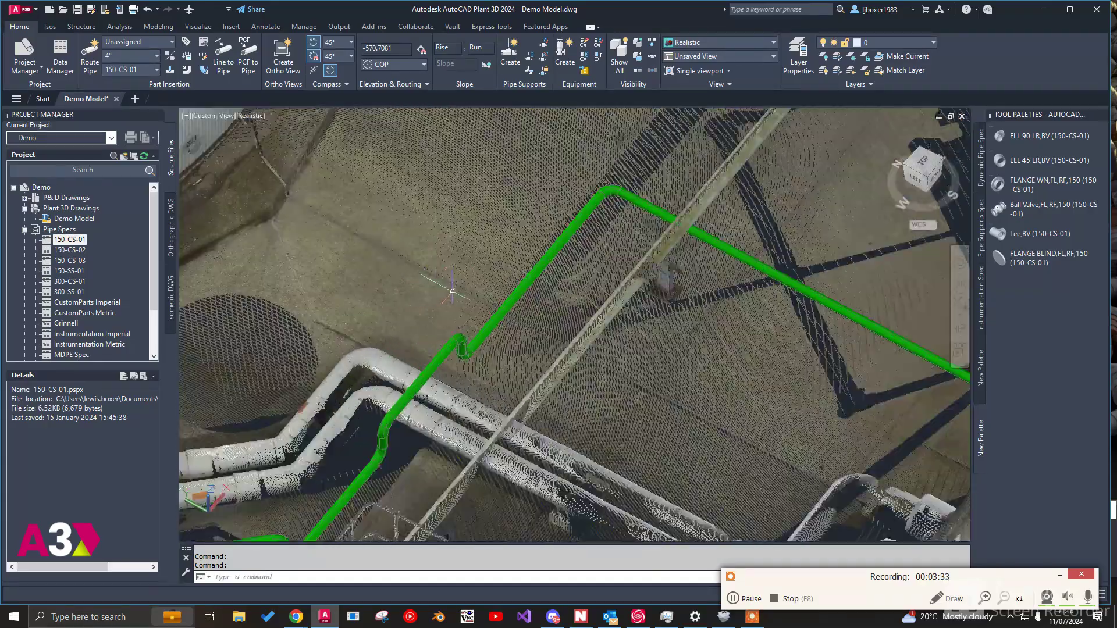
# Step: Place Clamped Stanchion supports on the pipe run beyond the scanned pipes, near the horizontal bend and beside the drop's base
pyautogui.click(982, 236)
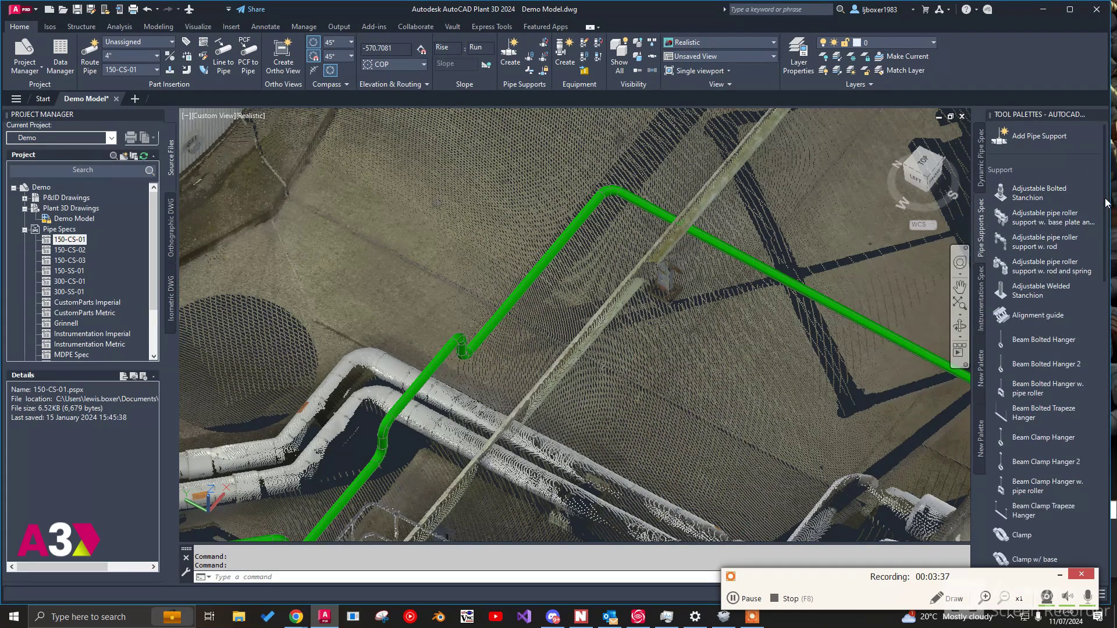
pyautogui.moveTo(1106, 206); pyautogui.dragTo(1099, 331)
pyautogui.click(1053, 324)
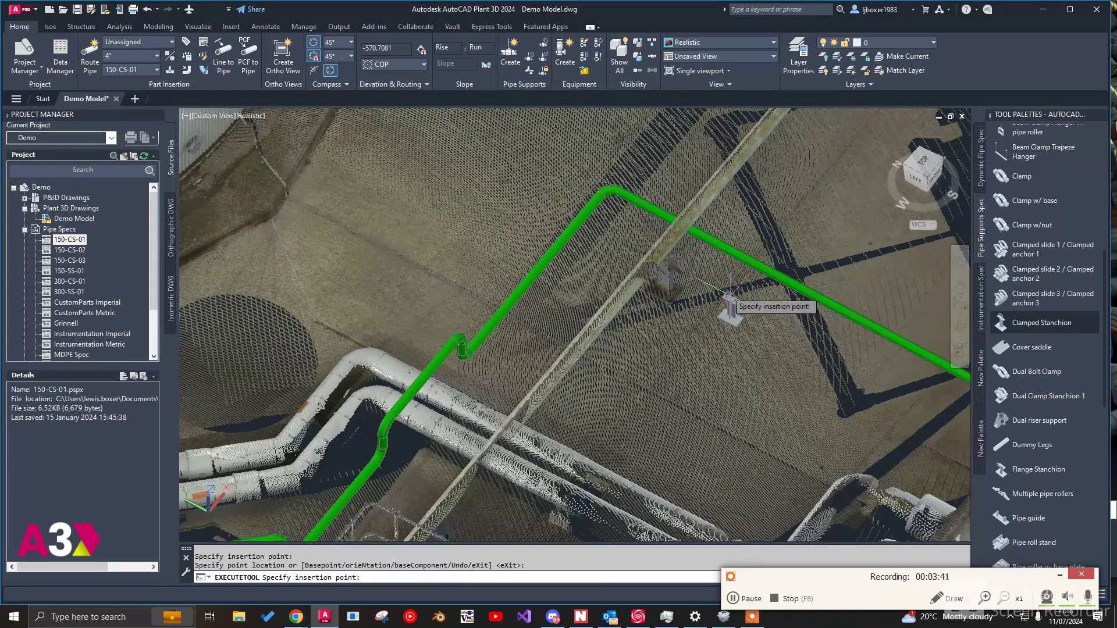
pyautogui.click(475, 337)
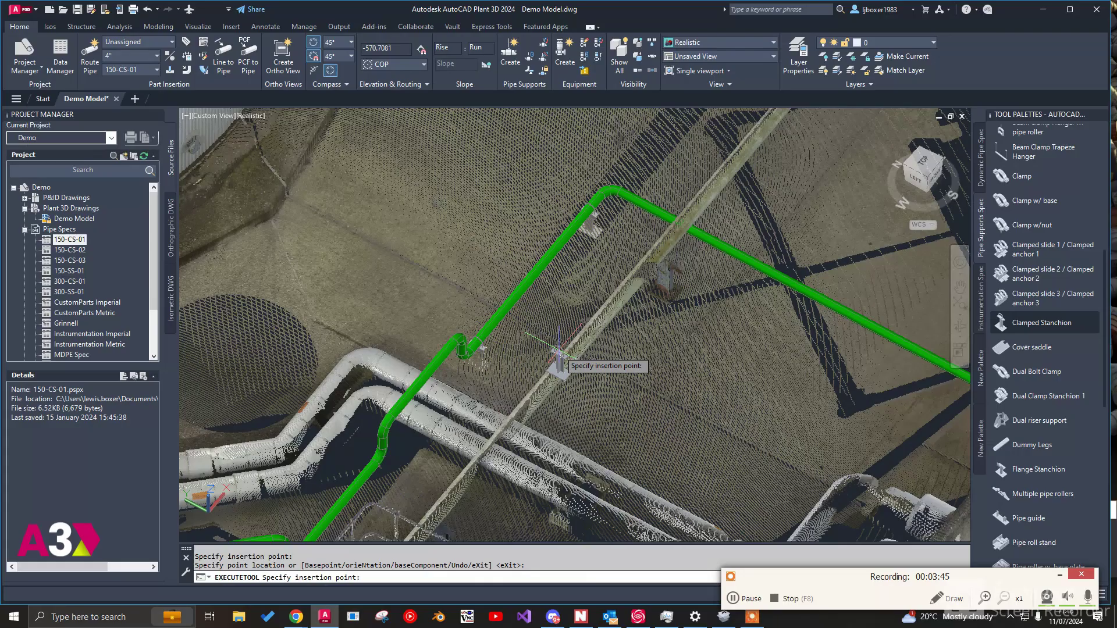
# Step: Place Clamped Stanchions at both ends of the low run just before the scanned pipes and beside the first riser from the tank
pyautogui.moveTo(476, 337)
pyautogui.keyDown('shift'); pyautogui.mouseDown(button='middle')
pyautogui.moveTo(485, 299)
pyautogui.moveTo(463, 333)
pyautogui.mouseUp(button='middle'); pyautogui.keyUp('shift')
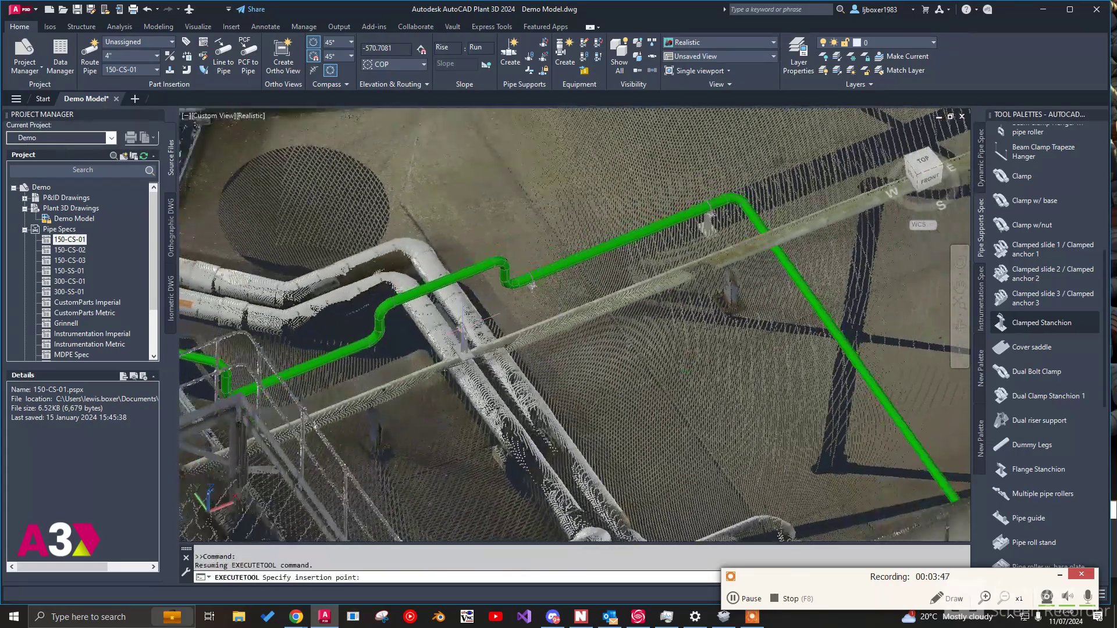
pyautogui.click(357, 350)
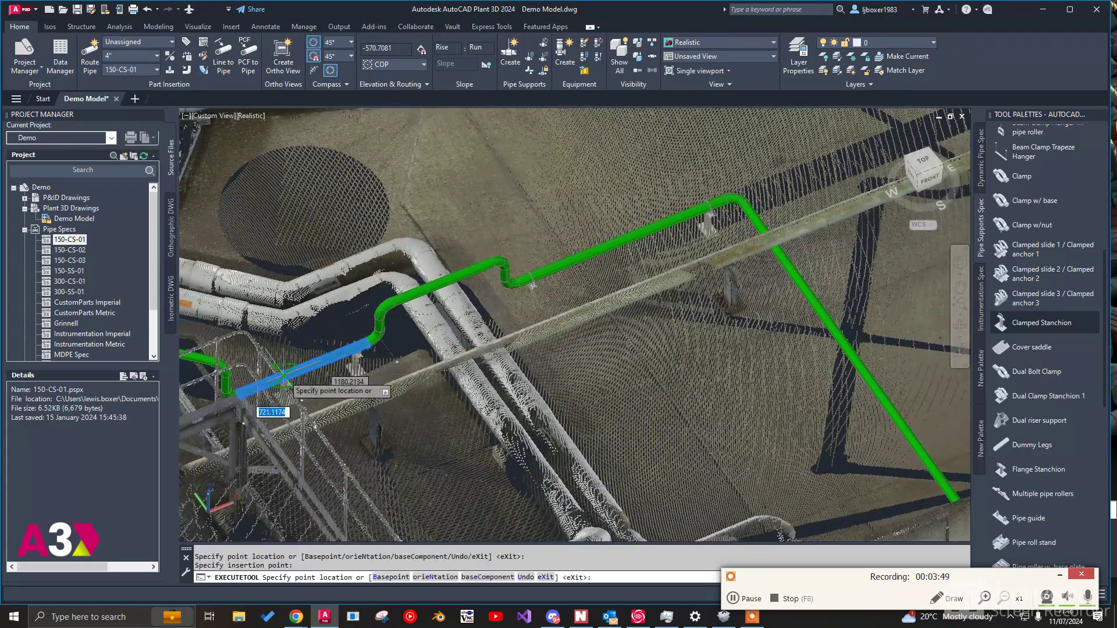
pyautogui.click(253, 389)
pyautogui.scroll(-2, 628, 310)
pyautogui.scroll(2, 223, 337)
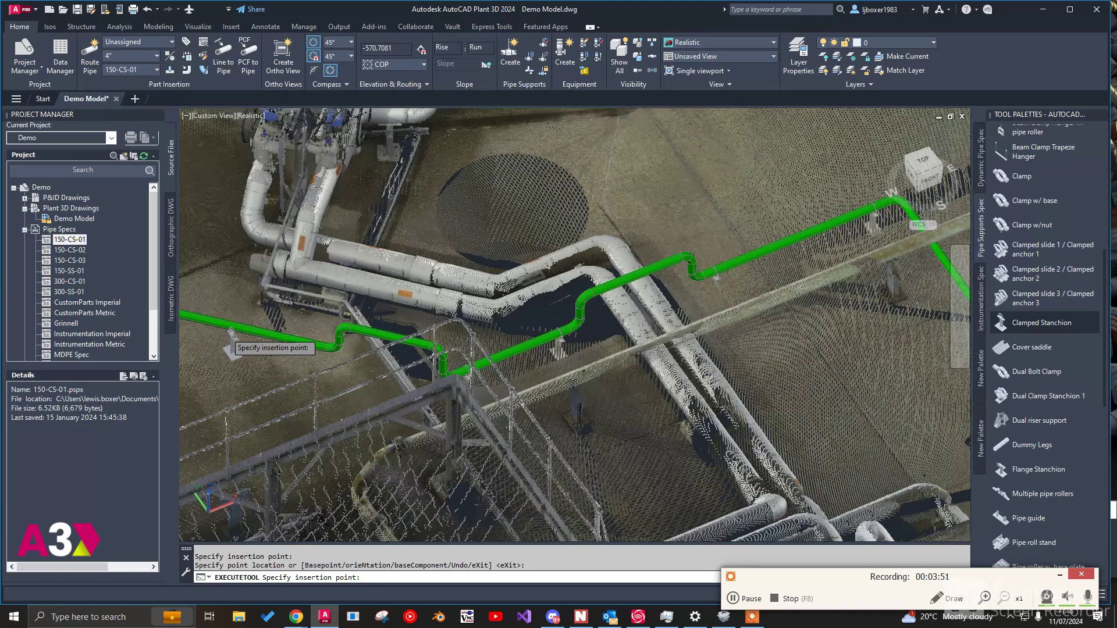
pyautogui.scroll(1, 232, 333)
pyautogui.scroll(-2, 529, 359)
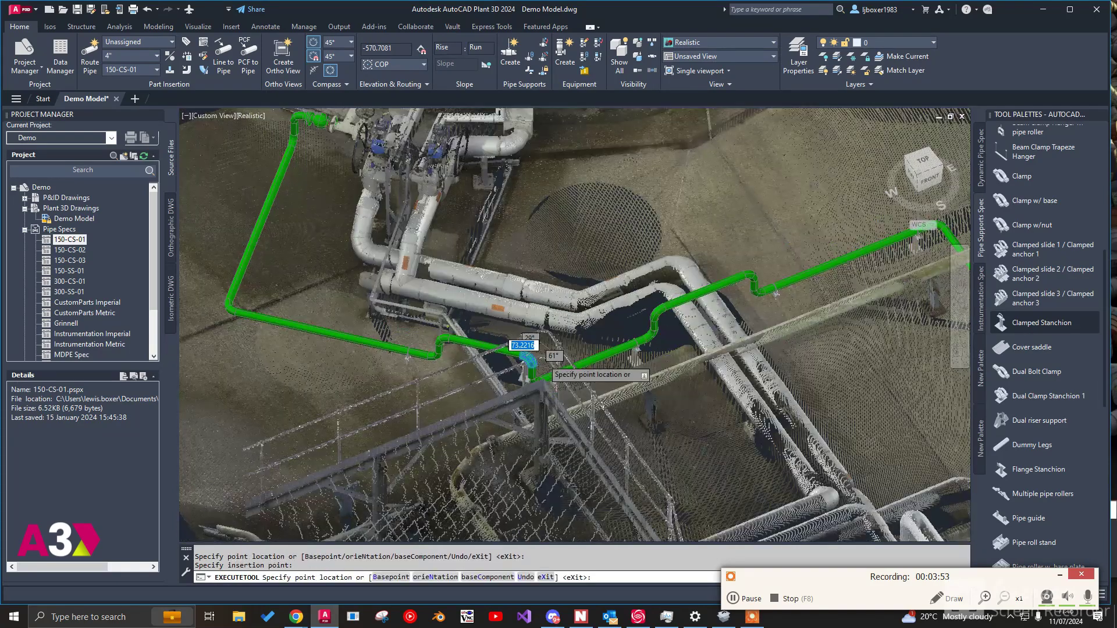
pyautogui.press('Return')
# Step: Place Clamped Stanchions near both ends of the first straight run from the tank connection and just past its horizontal corner
pyautogui.click(250, 282)
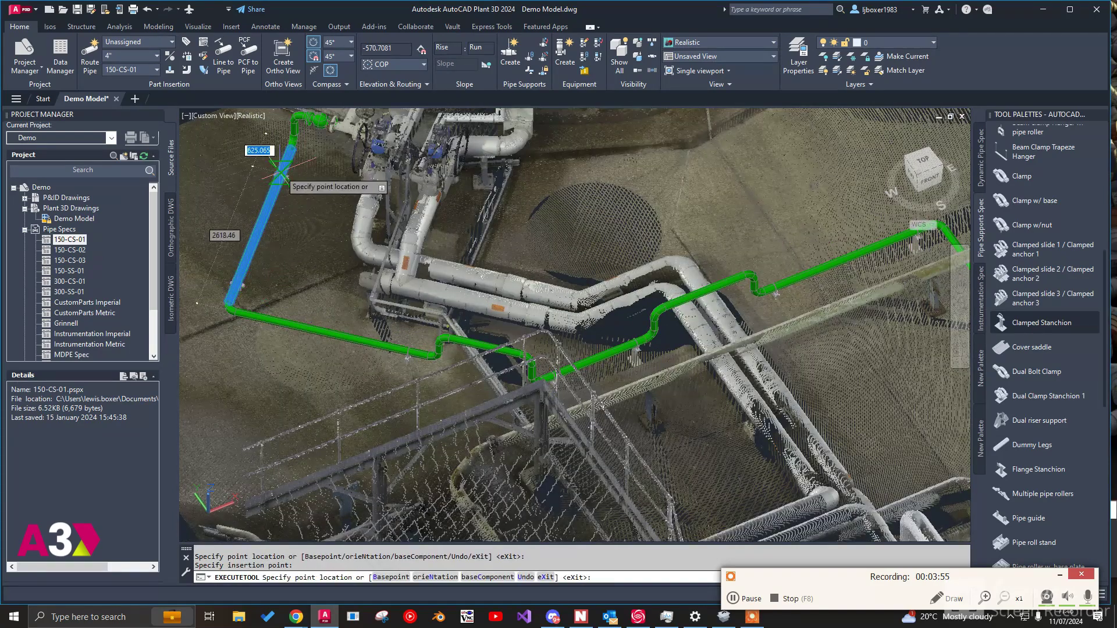
pyautogui.click(282, 136)
pyautogui.click(289, 159)
pyautogui.click(291, 162)
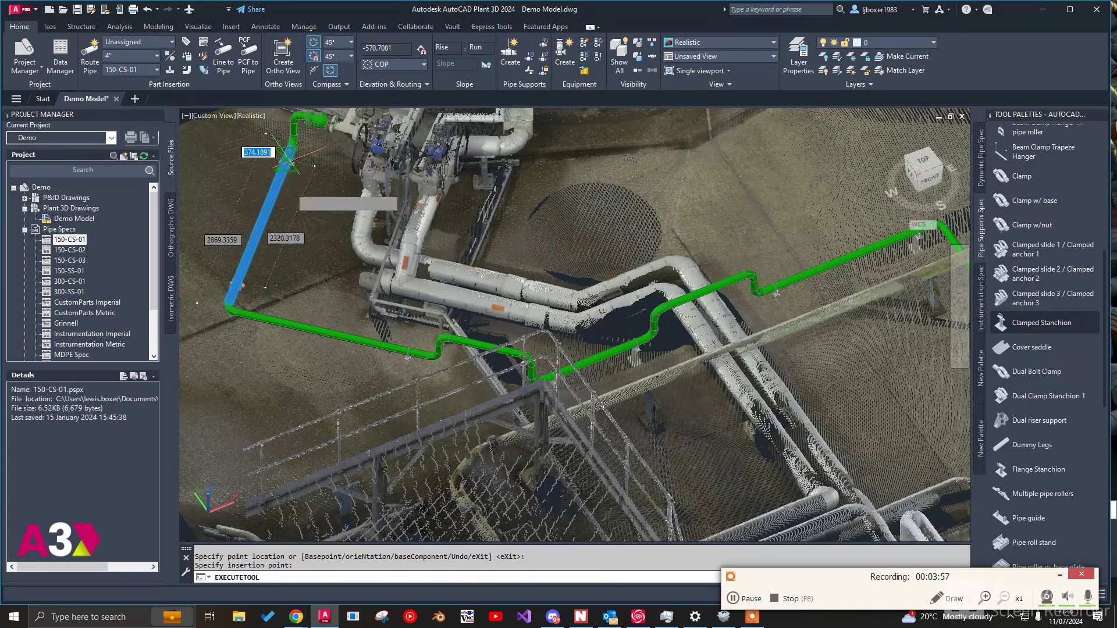
pyautogui.click(285, 330)
pyautogui.click(256, 318)
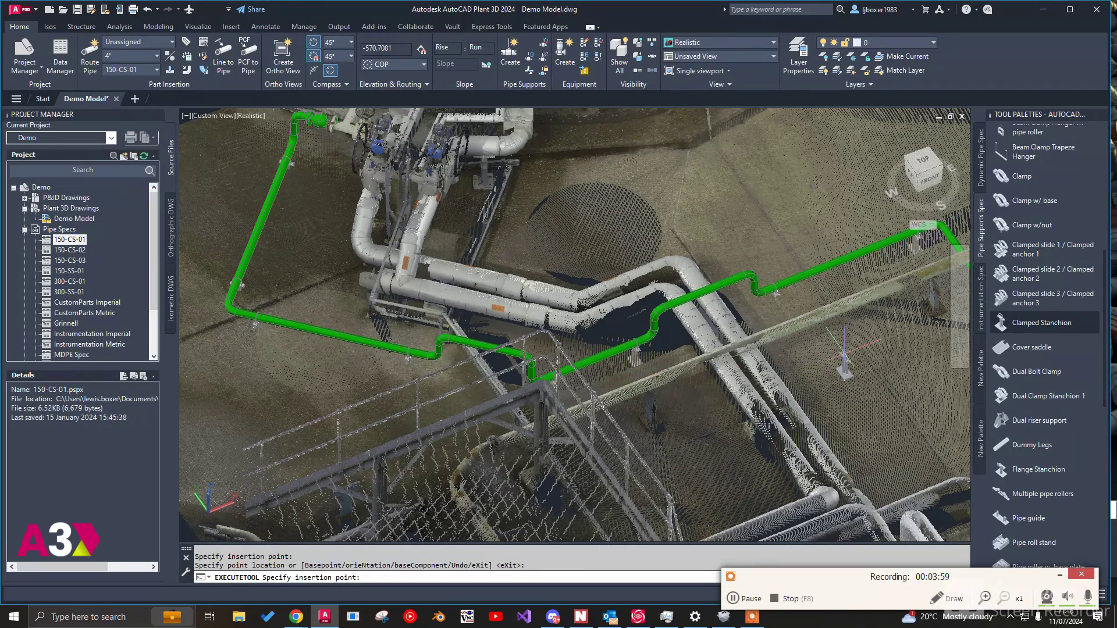
# Step: Place Clamped Stanchions beside the tee, near the start of the long run to the wall, and before the ball valve beyond the wall
pyautogui.moveTo(844, 356); pyautogui.dragTo(344, 325, button='middle')
pyautogui.keyDown('shift'); pyautogui.moveTo(498, 381); pyautogui.dragTo(638, 375, button='middle'); pyautogui.keyUp('shift')
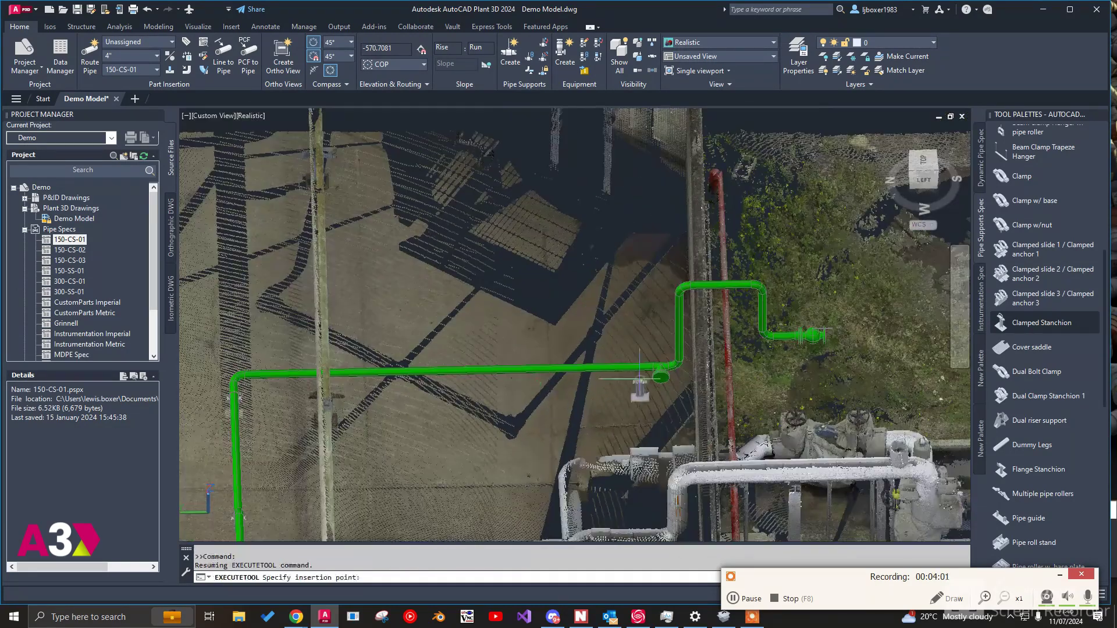
pyautogui.click(638, 368)
pyautogui.click(372, 371)
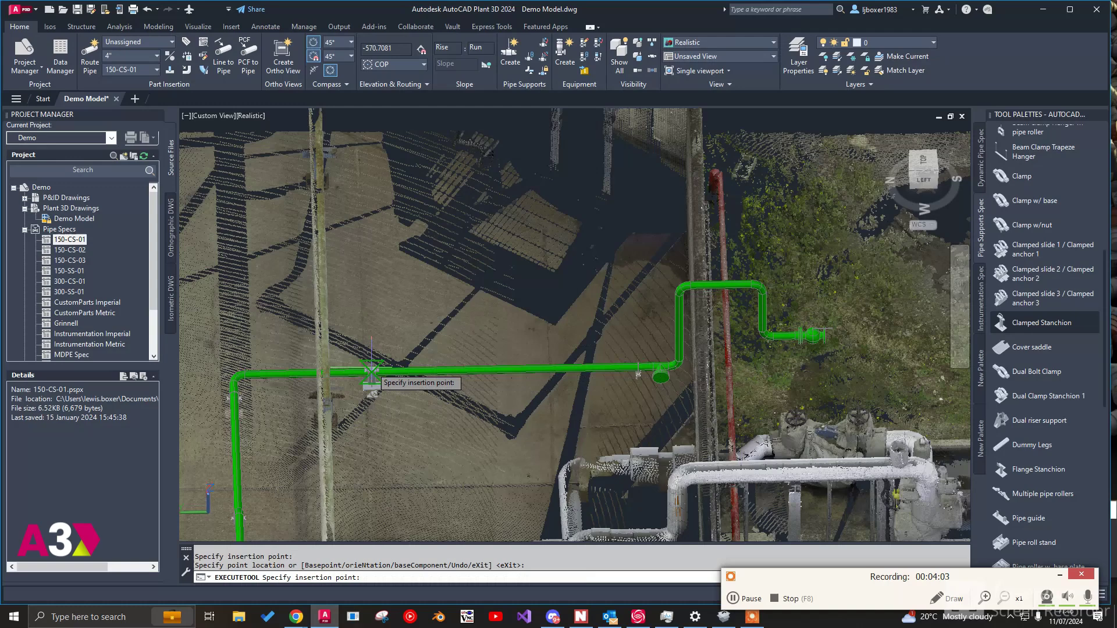
pyautogui.click(373, 372)
pyautogui.click(786, 335)
pyautogui.click(786, 336)
pyautogui.press('Escape')
# Step: Extend the stanchion beside the ball valve down to the scanned ground, with 3D object snap turned on
pyautogui.scroll(5, 830, 337)
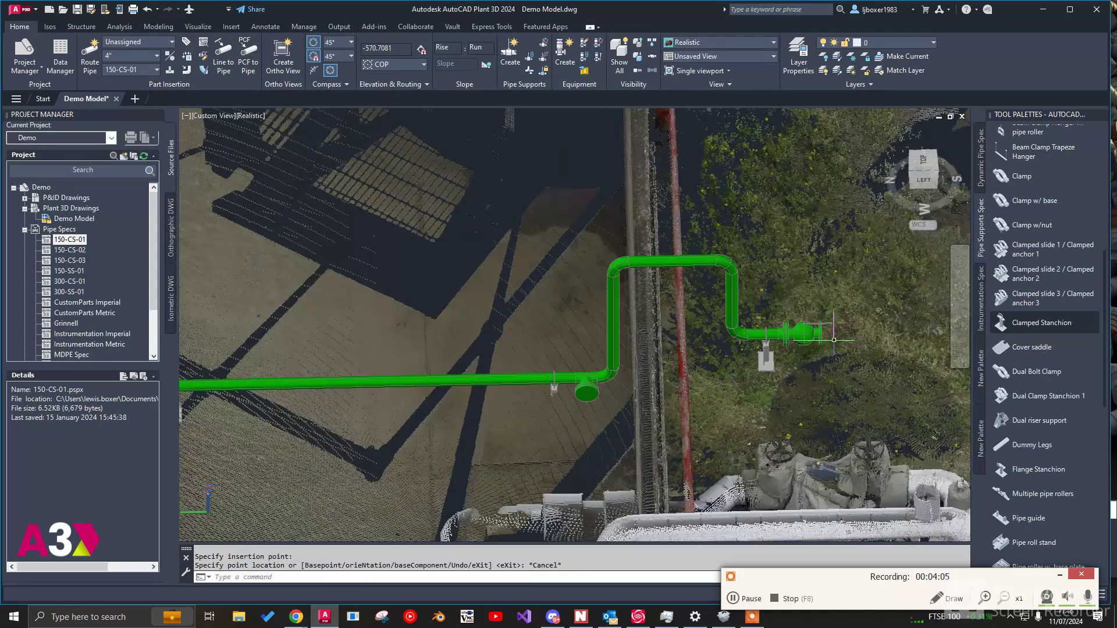
pyautogui.keyDown('shift'); pyautogui.moveTo(784, 380); pyautogui.dragTo(779, 355, button='middle'); pyautogui.keyUp('shift')
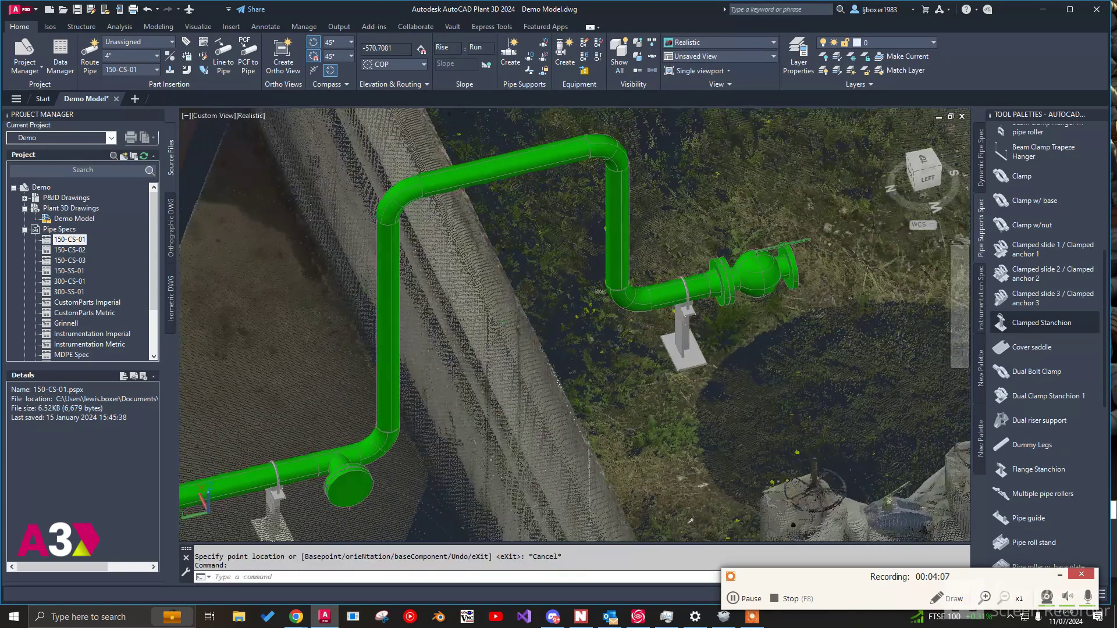
pyautogui.click(702, 349)
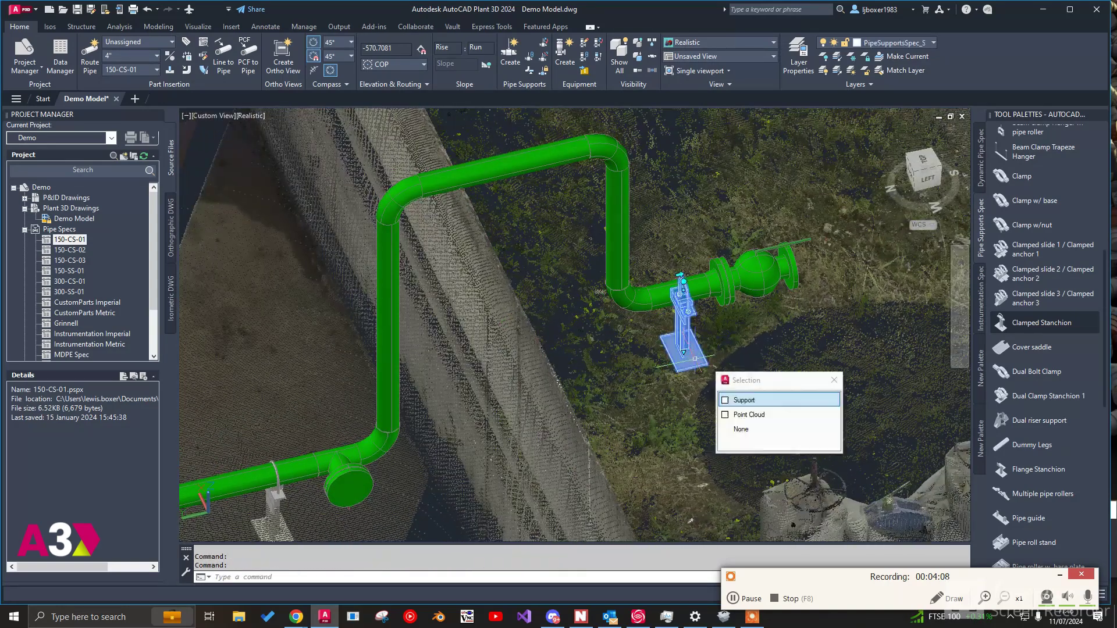
pyautogui.click(682, 351)
pyautogui.press('F4')
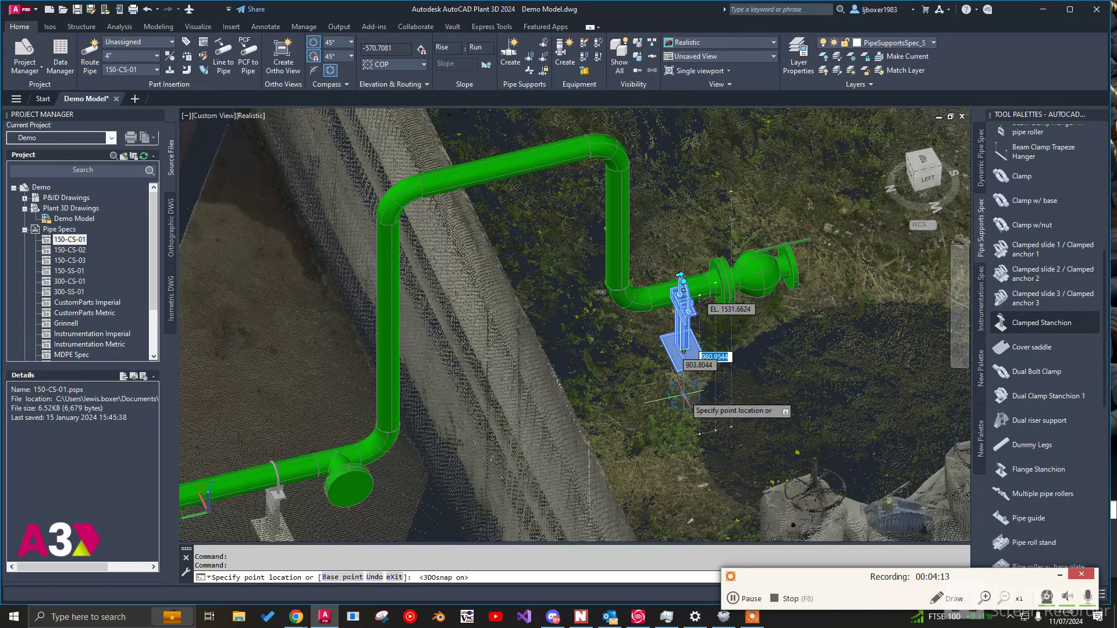
pyautogui.click(683, 392)
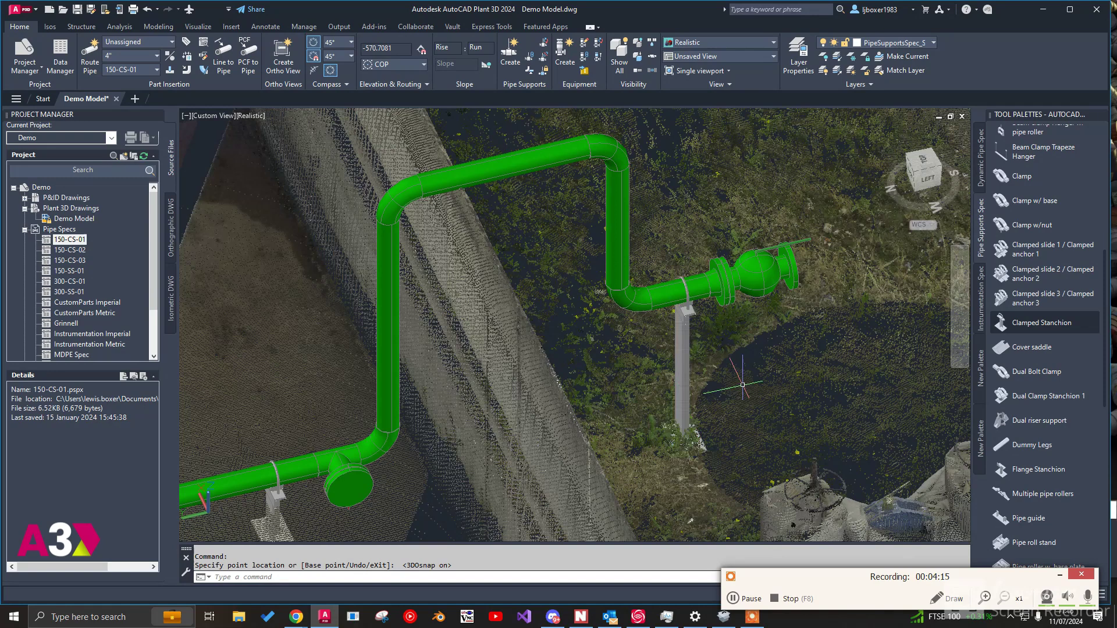
# Step: Fine-tune the ball valve stanchion's base so its plate sits at the scanned ground surface
pyautogui.scroll(-2, 734, 366)
pyautogui.scroll(3, 731, 403)
pyautogui.click(677, 424)
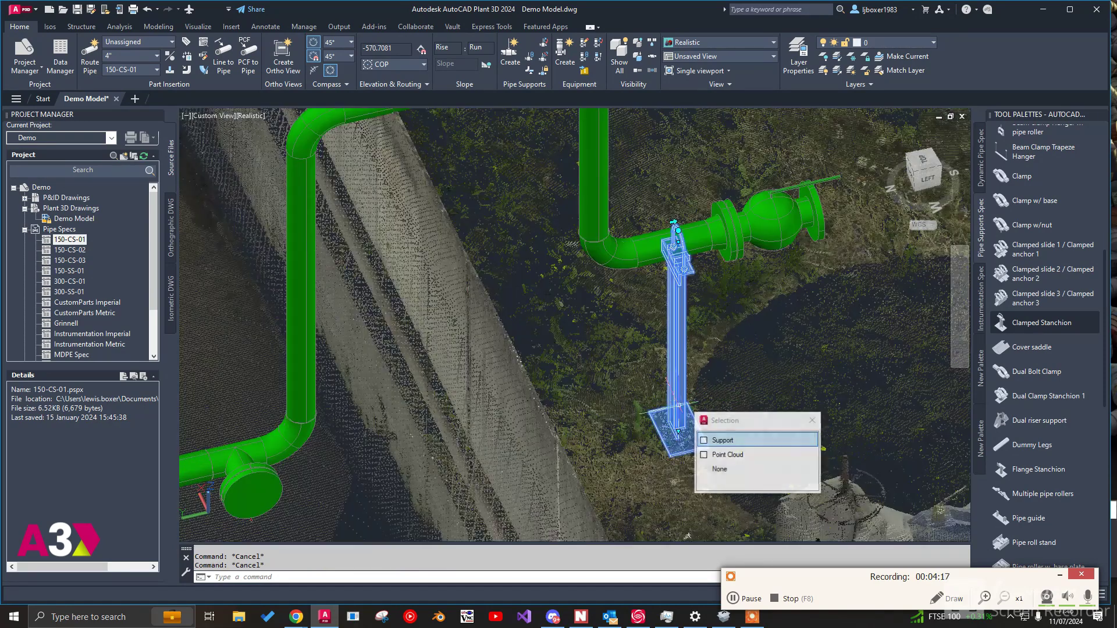
pyautogui.click(677, 431)
pyautogui.click(668, 409)
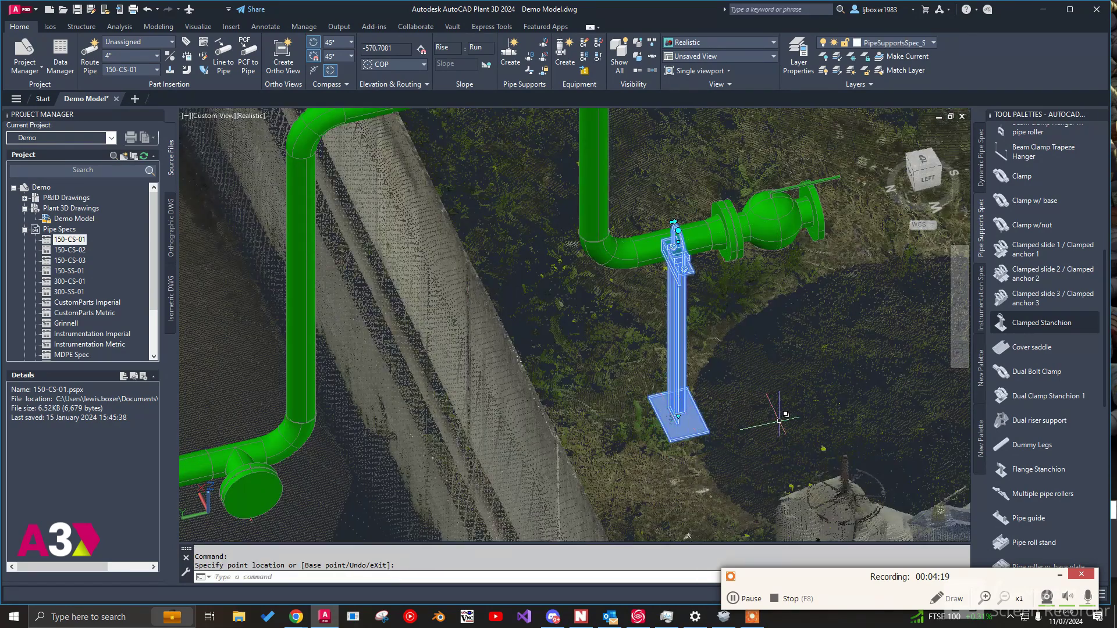
pyautogui.press('Escape')
# Step: Adjust the base of the stanchion beside the tee to the scanned floor
pyautogui.scroll(-4, 756, 393)
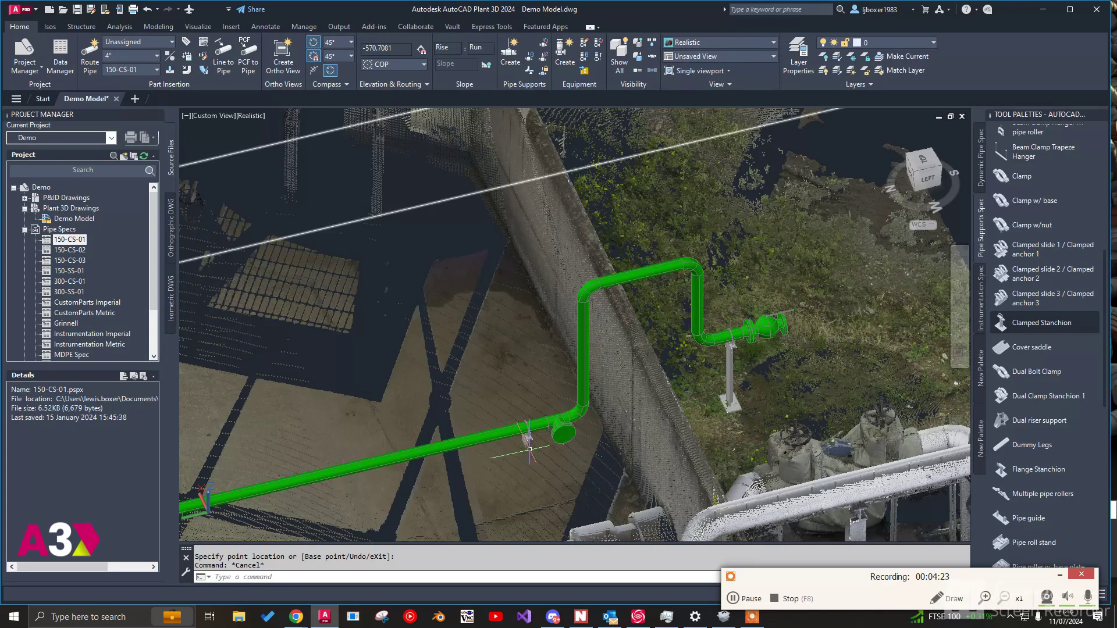
pyautogui.scroll(5, 557, 443)
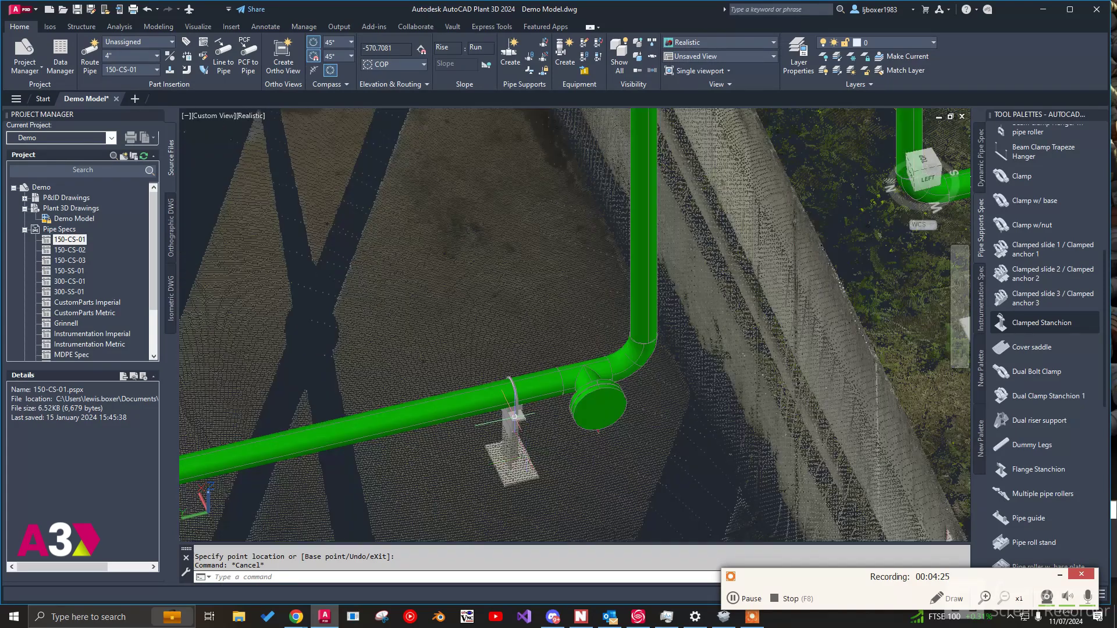
pyautogui.click(511, 432)
pyautogui.click(511, 465)
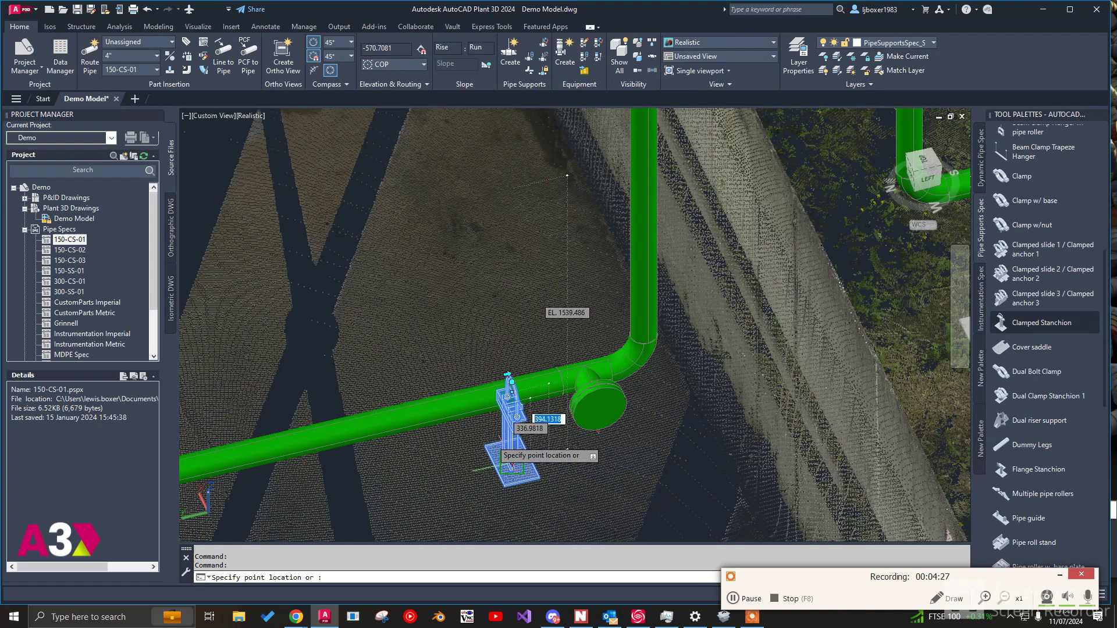
pyautogui.click(492, 434)
pyautogui.press('Escape')
# Step: Examine the supported pipe route against the point cloud, from the wall back to the tank connection
pyautogui.scroll(-3, 550, 437)
pyautogui.scroll(-5, 548, 439)
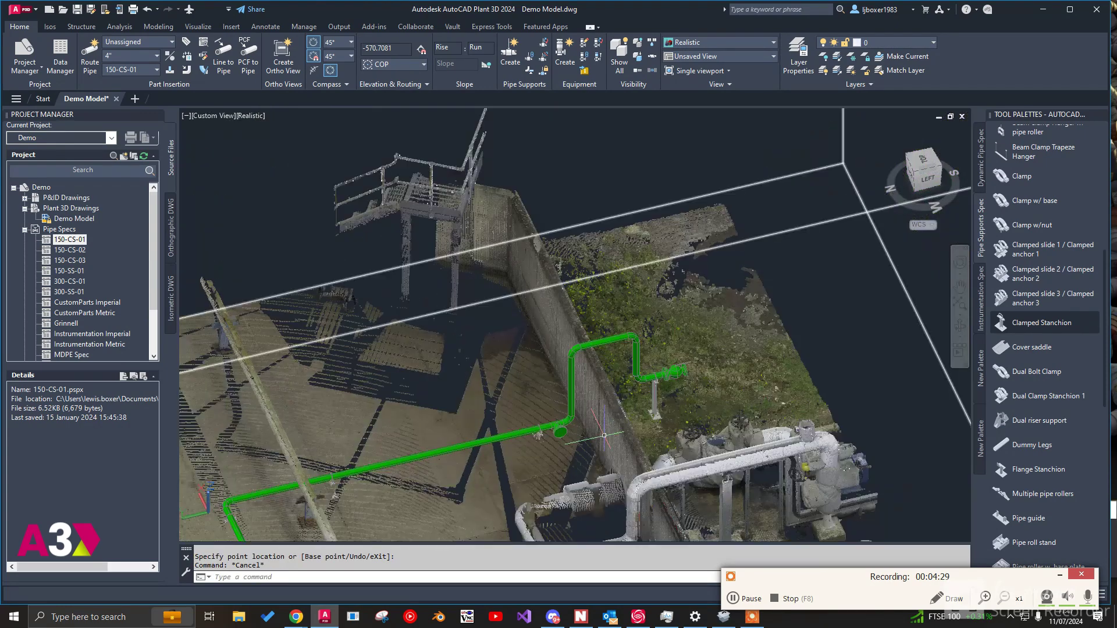
pyautogui.keyDown('shift'); pyautogui.moveTo(547, 407); pyautogui.dragTo(490, 419, button='middle'); pyautogui.keyUp('shift')
pyautogui.scroll(-3, 661, 382)
pyautogui.scroll(-5, 649, 375)
pyautogui.scroll(8, 509, 406)
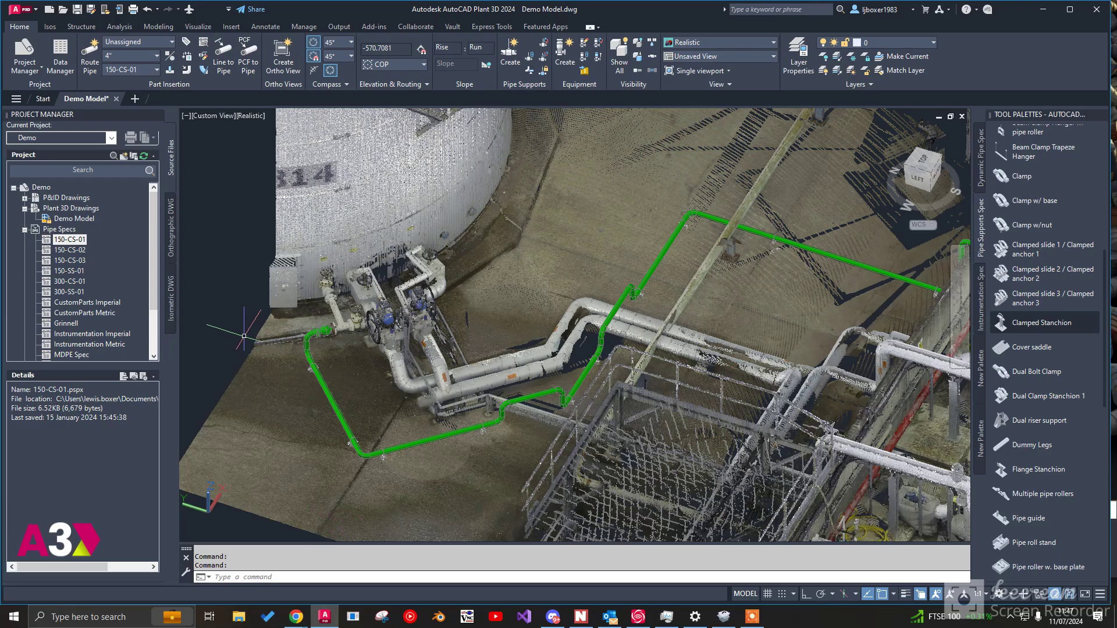
pyautogui.click(753, 616)
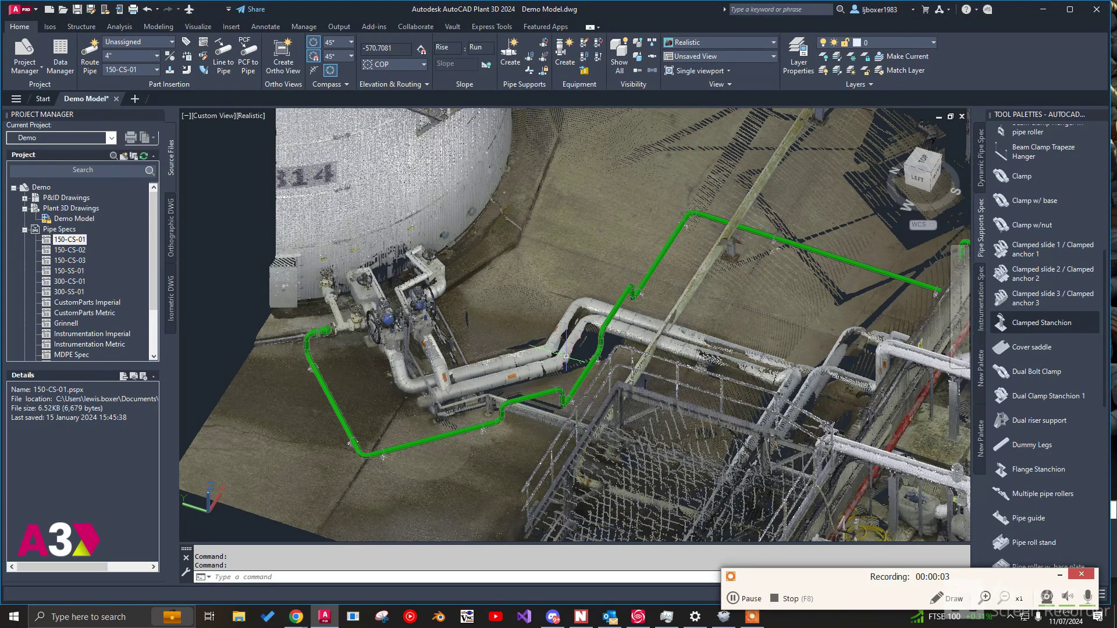
# Step: Delete the point cloud from the model, leaving the modelled pipework and supports
pyautogui.scroll(-2, 566, 356)
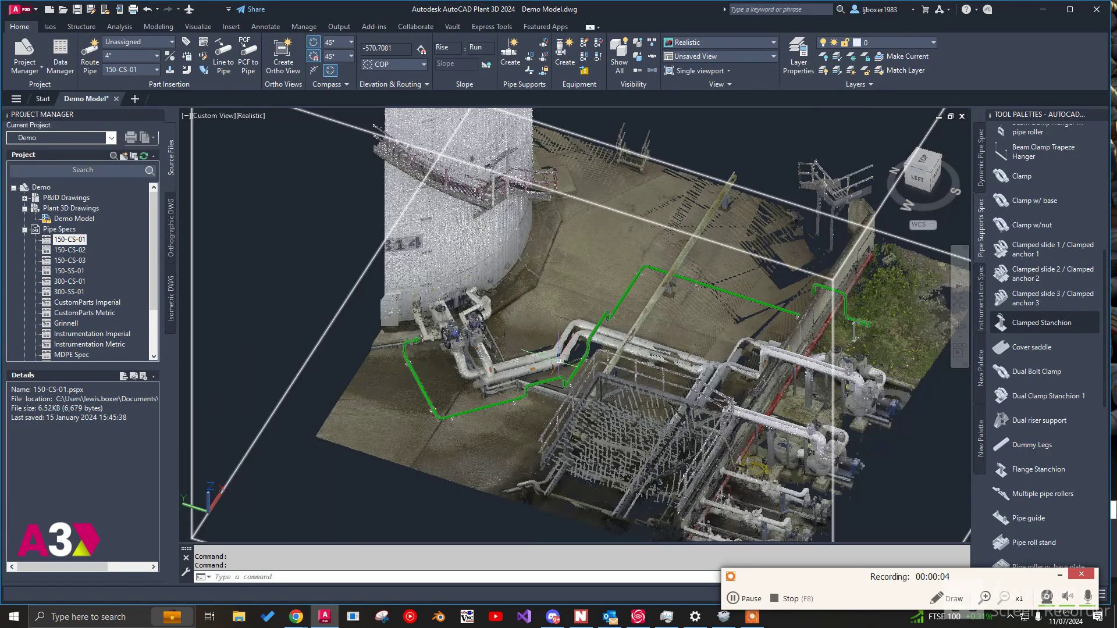
pyautogui.click(667, 355)
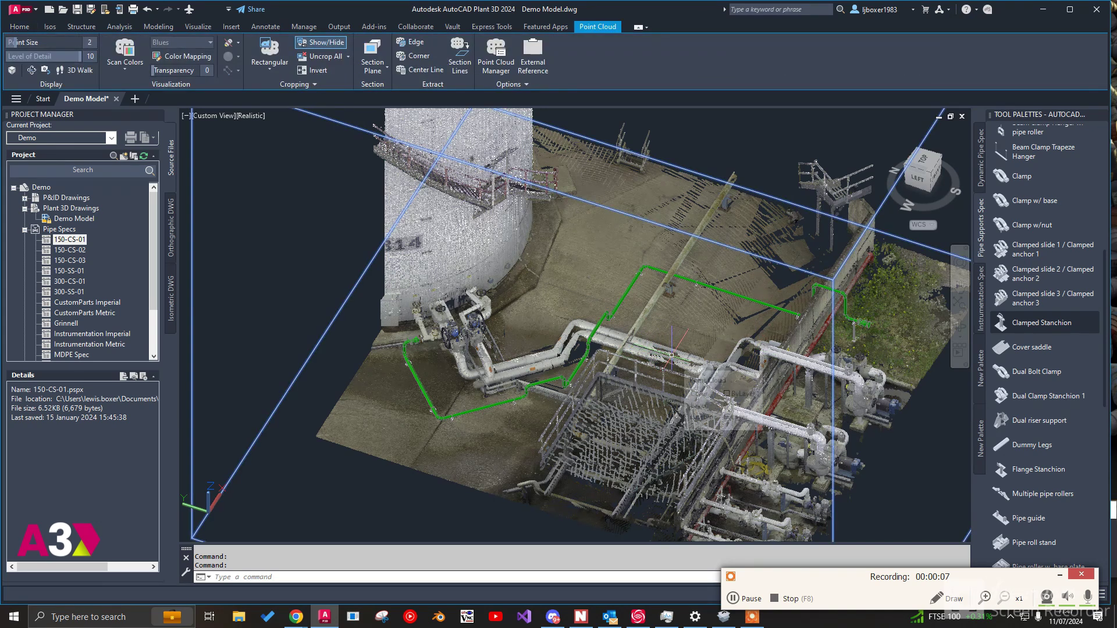
pyautogui.press('Delete')
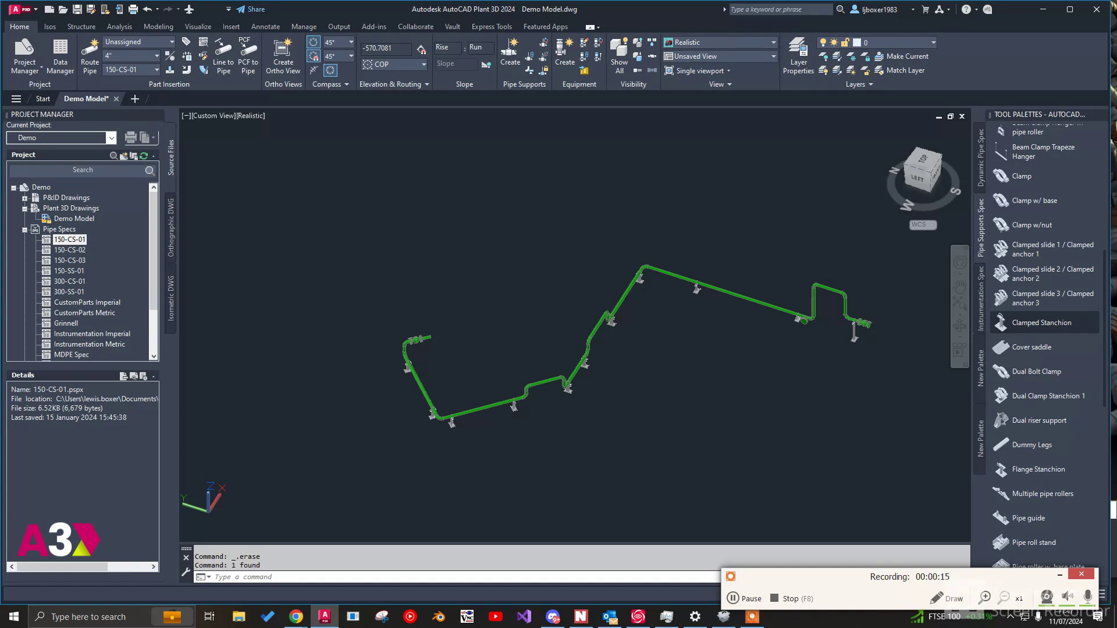
# Step: Attach the PCloud scan (.rcs) from the Desktop's Demo folder with PCATTACH, at insertion point 0,0,0 with scale 1 and rotation 0
pyautogui.write('PCATTACH')
pyautogui.press('Return')
pyautogui.click(449, 309)
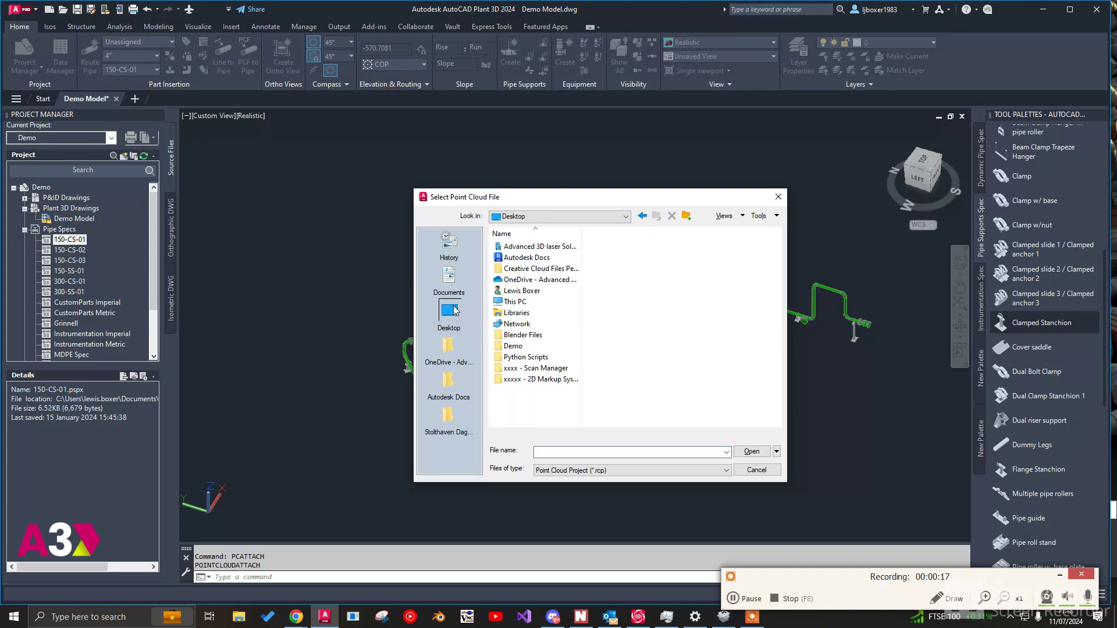
pyautogui.doubleClick(523, 348)
pyautogui.click(622, 470)
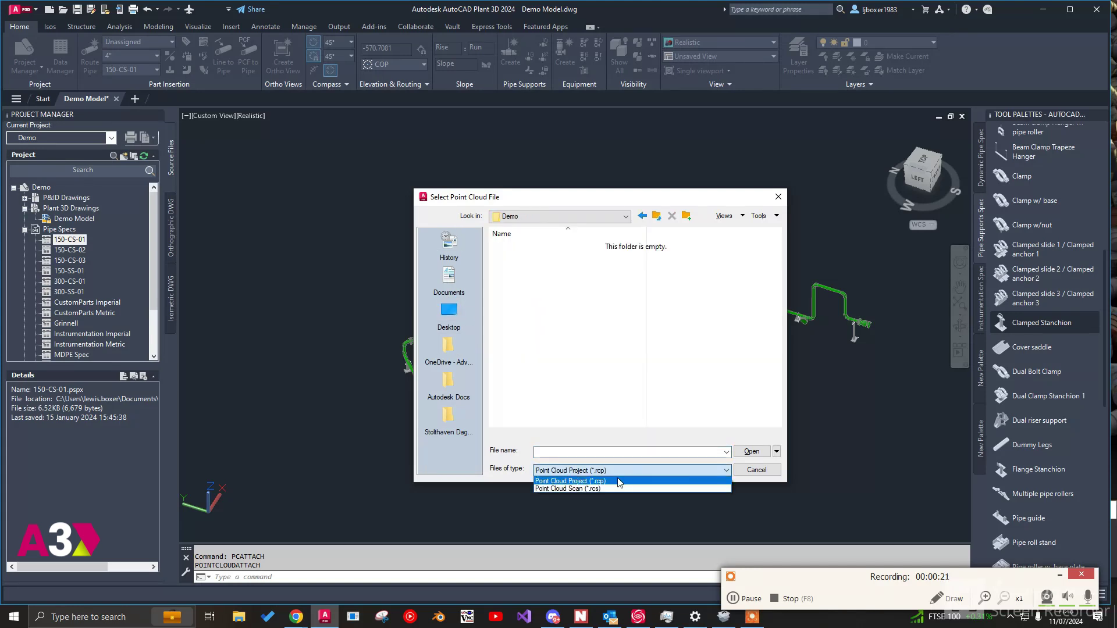
pyautogui.click(611, 488)
pyautogui.doubleClick(512, 245)
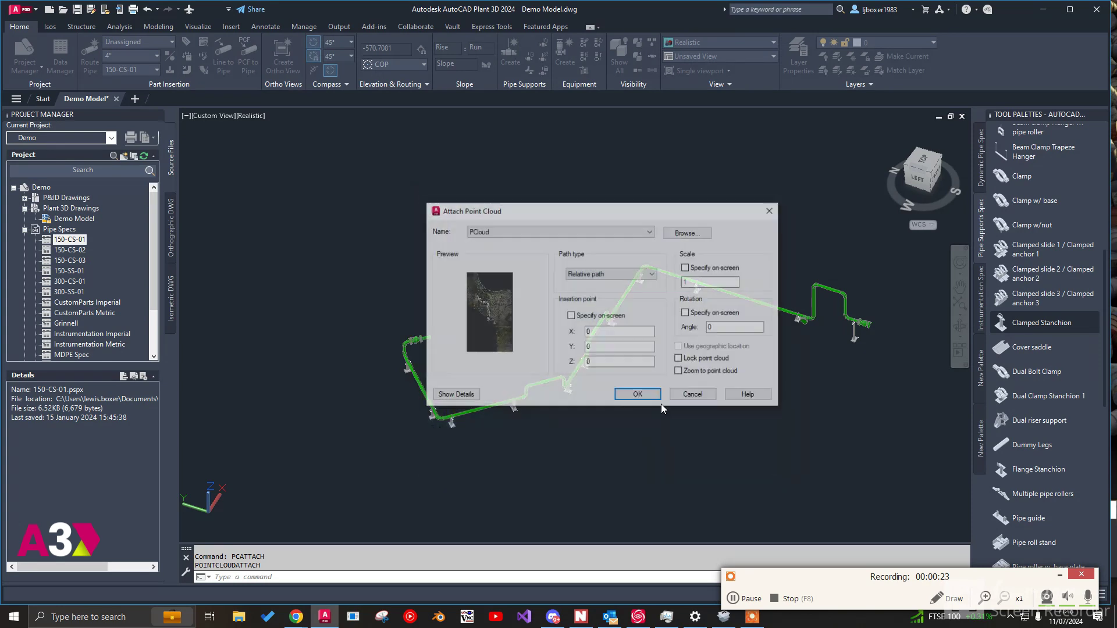
pyautogui.click(655, 398)
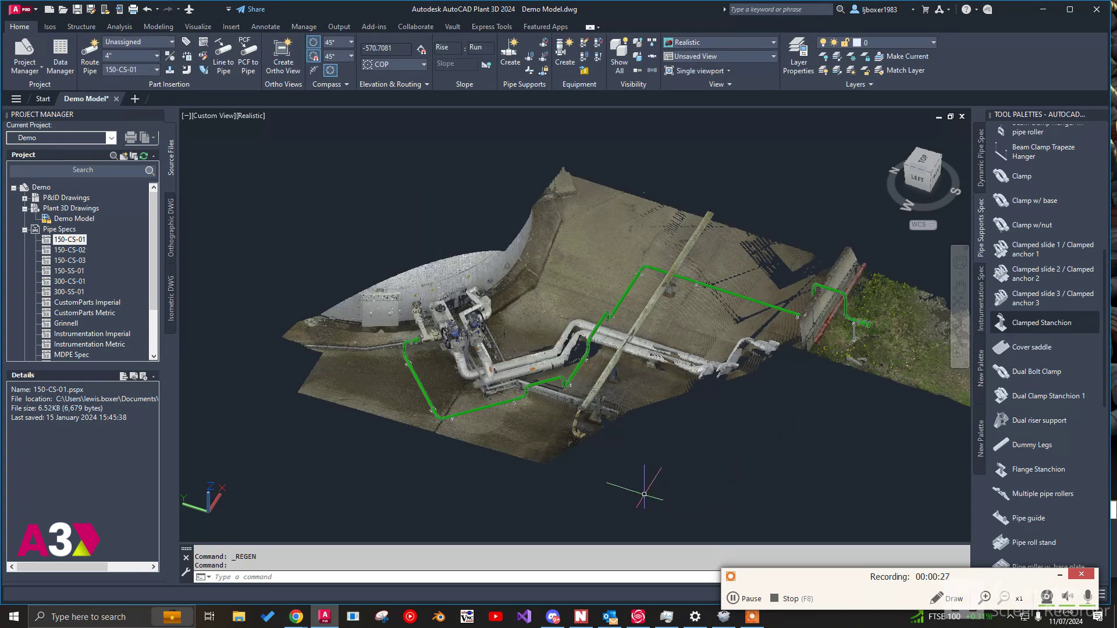
# Step: Delete the reattached PCloud scan
pyautogui.click(634, 408)
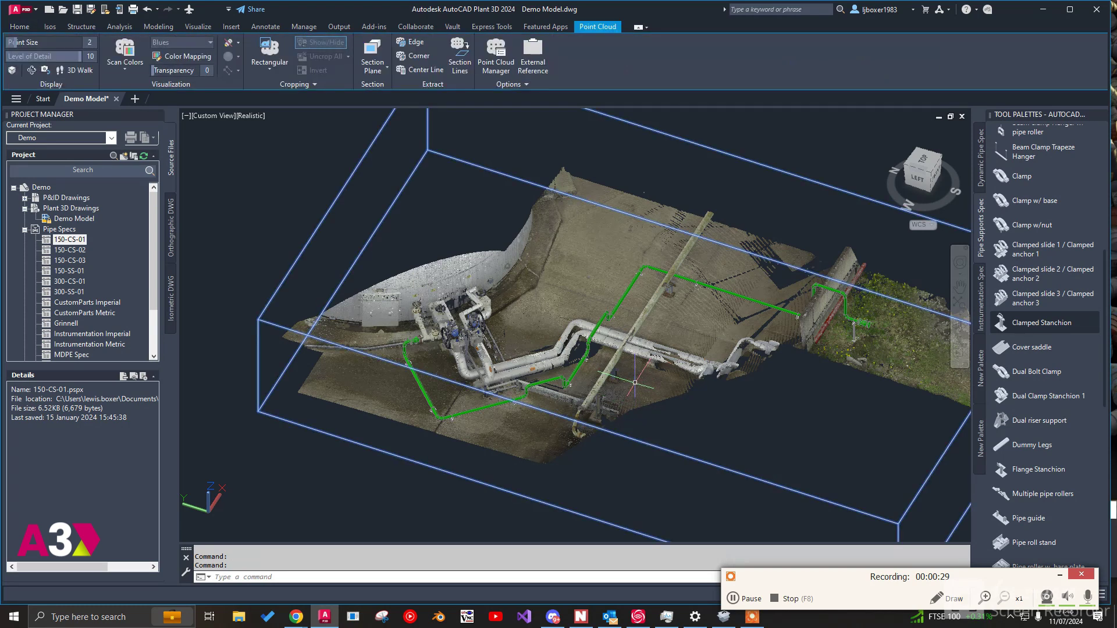
pyautogui.press('Delete')
pyautogui.scroll(3, 407, 384)
pyautogui.scroll(-3, 374, 375)
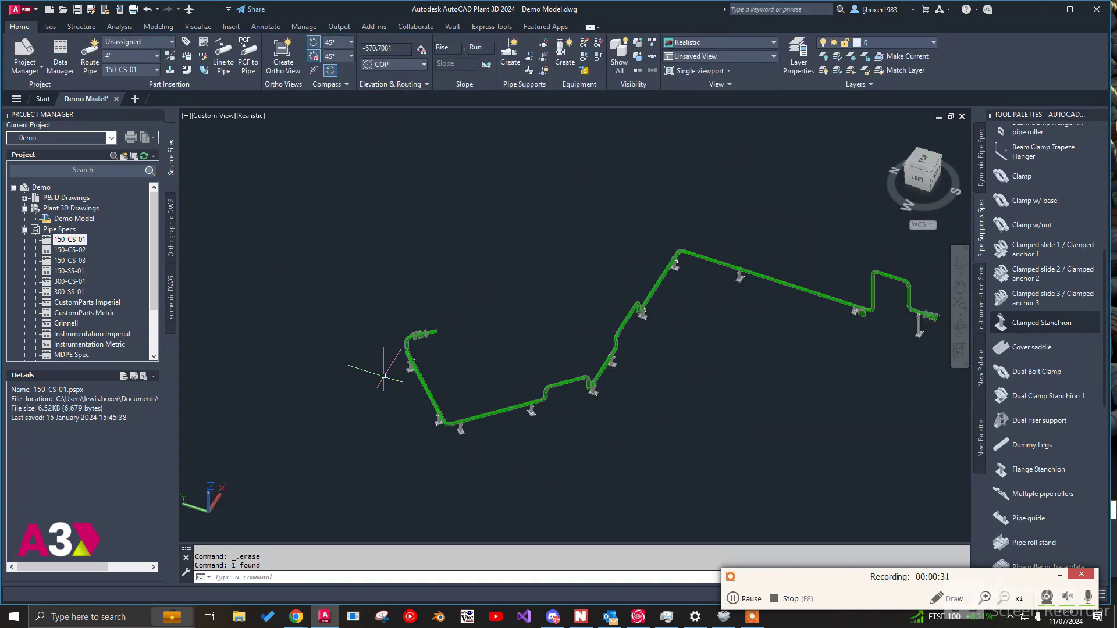
# Step: Select the whole modelled pipe run with its fittings, valves and stanchions, up to the flanged valve at the tank connection
pyautogui.scroll(2, 384, 358)
pyautogui.scroll(8, 435, 348)
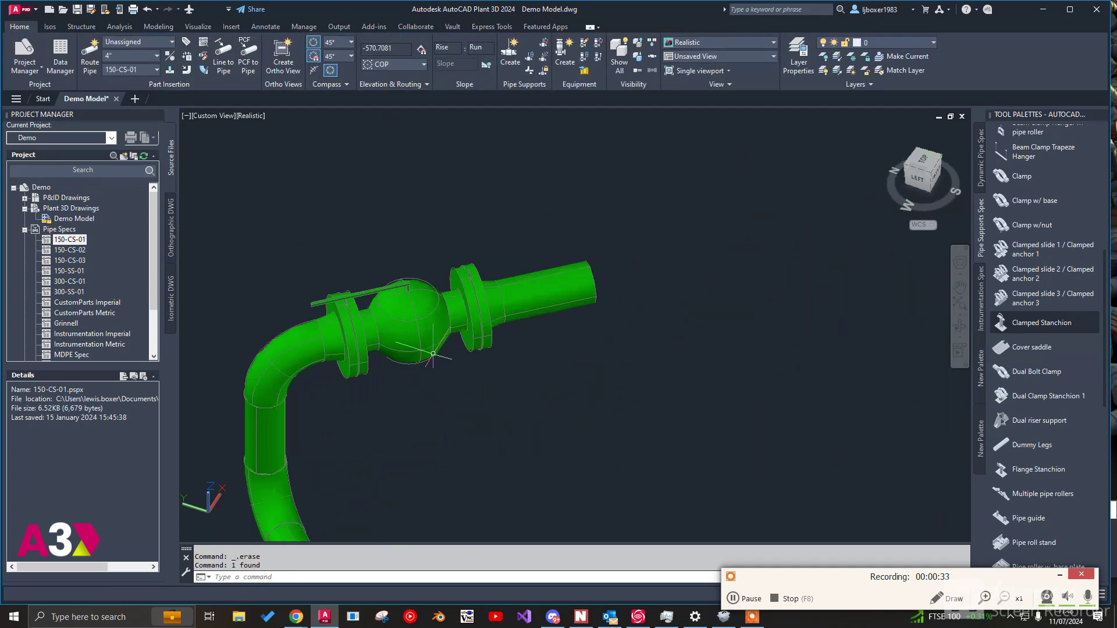
pyautogui.keyDown('shift'); pyautogui.moveTo(449, 375); pyautogui.dragTo(434, 347, button='middle'); pyautogui.keyUp('shift')
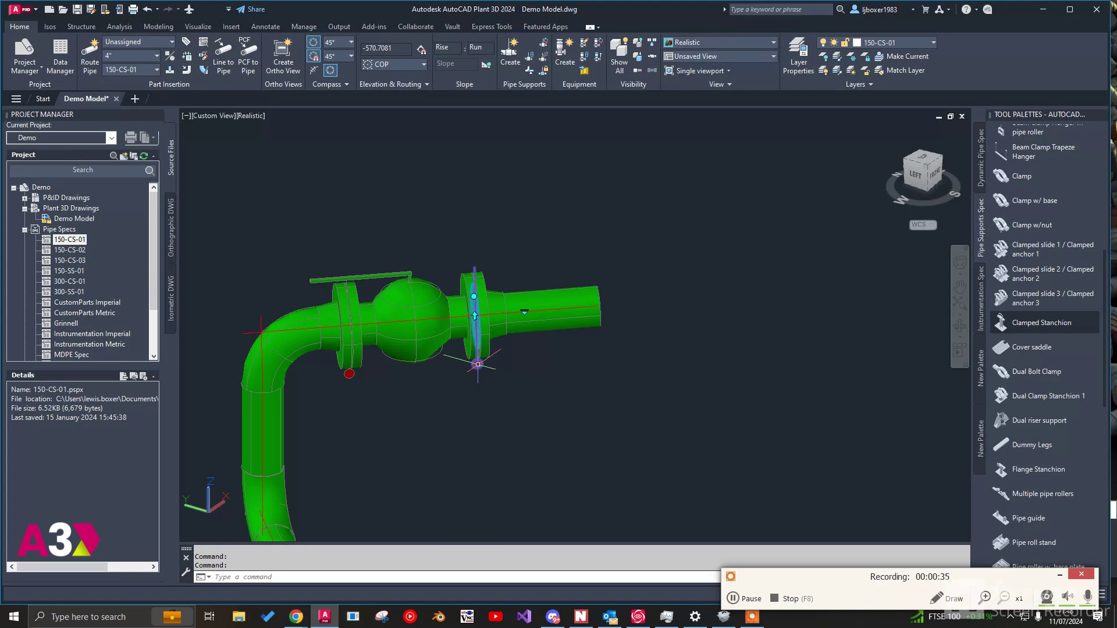
pyautogui.scroll(-8, 342, 332)
pyautogui.scroll(2, 629, 322)
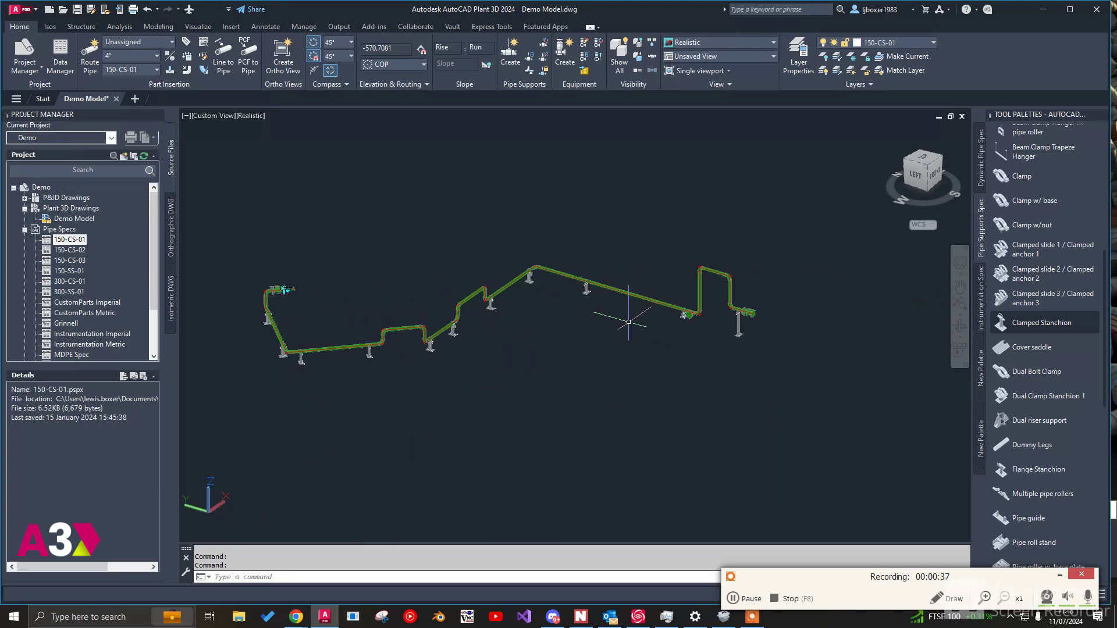
pyautogui.click(633, 203)
pyautogui.click(713, 435)
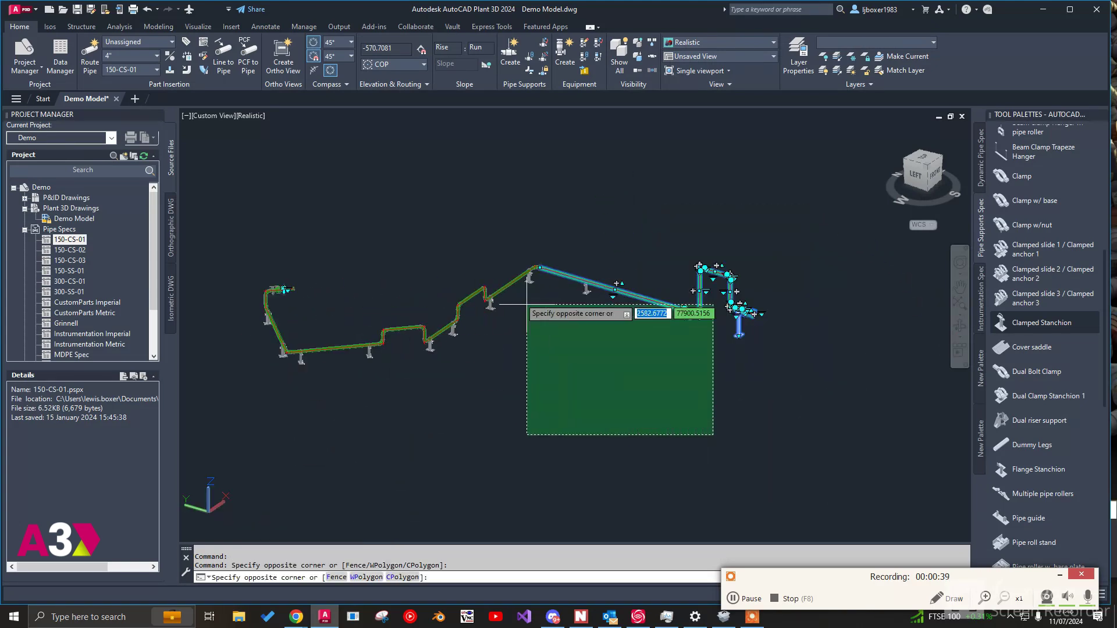
pyautogui.click(353, 210)
pyautogui.scroll(2, 272, 318)
pyautogui.click(426, 454)
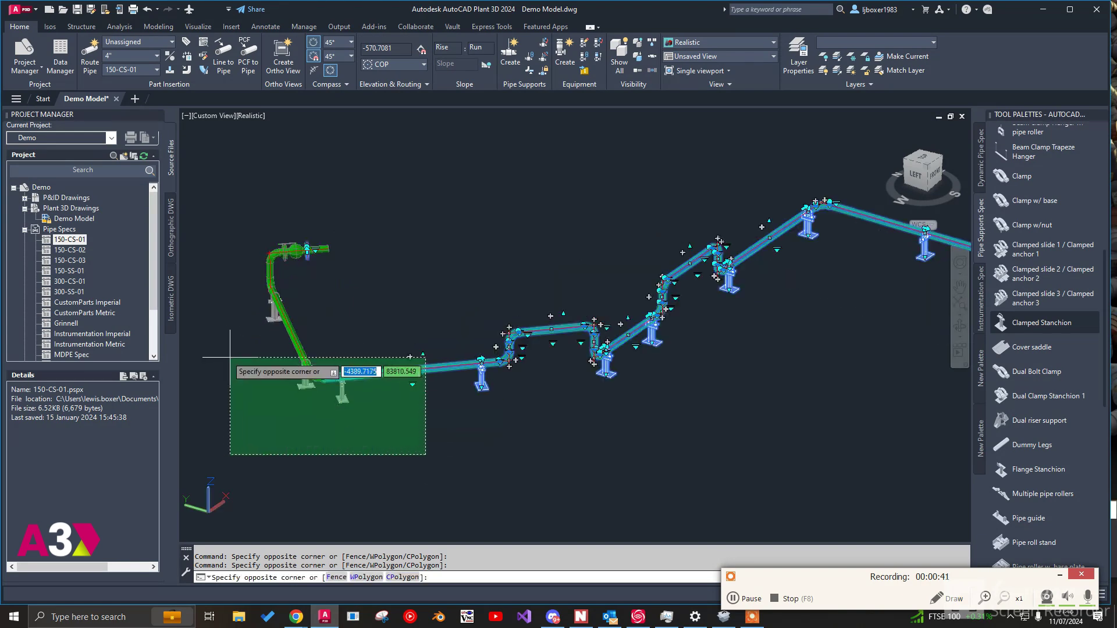
pyautogui.click(245, 302)
pyautogui.scroll(2, 282, 239)
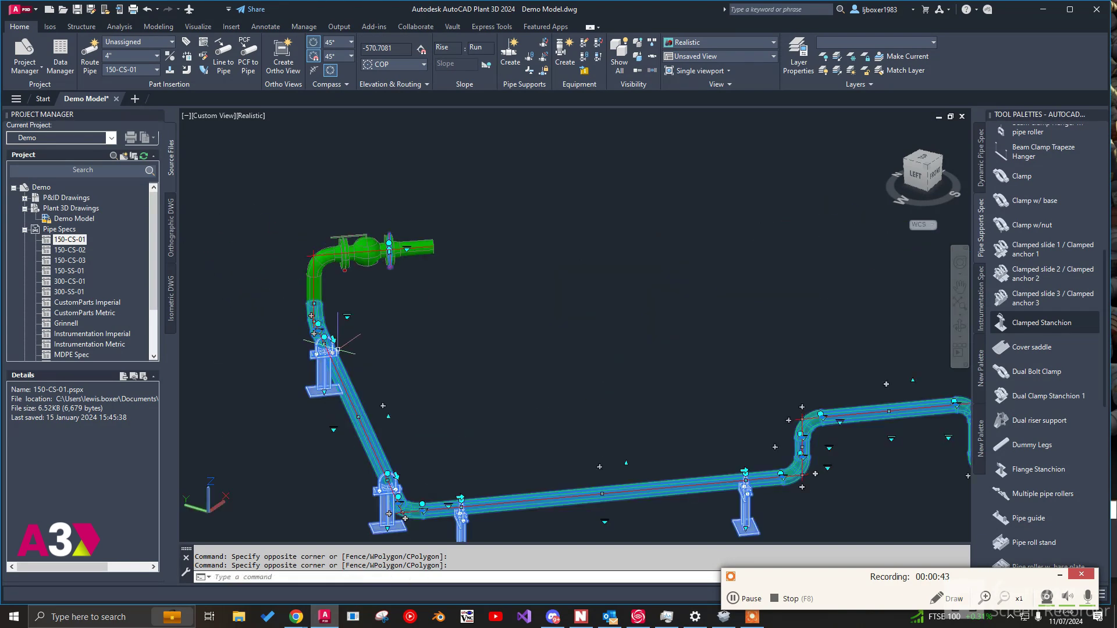
pyautogui.click(352, 288)
pyautogui.click(252, 206)
pyautogui.scroll(2, 357, 231)
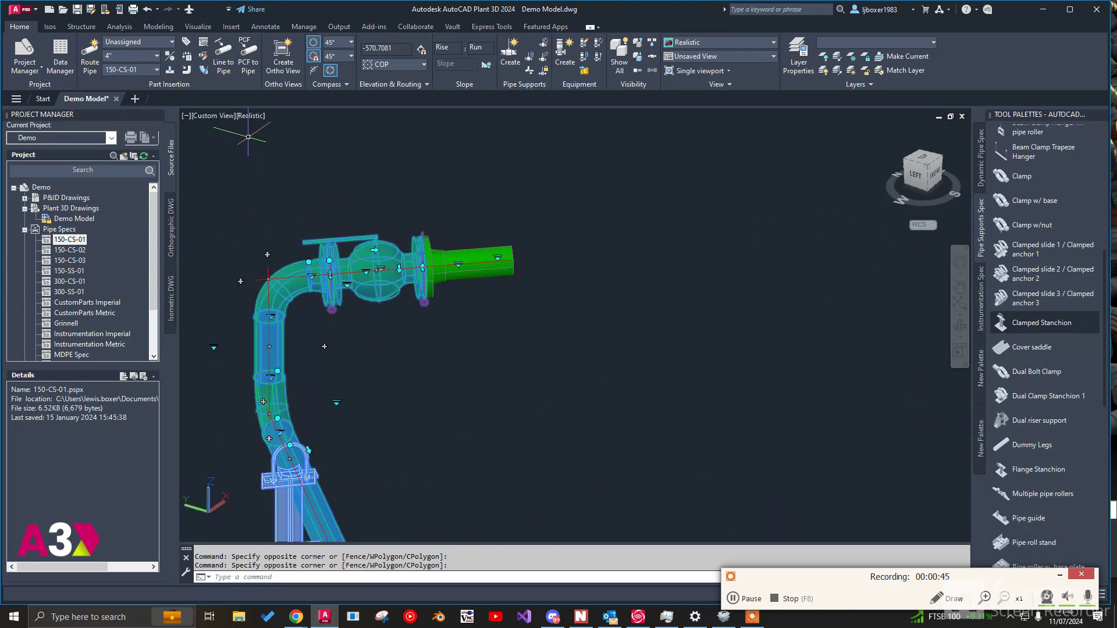
# Step: Assign a new line number, DemoLine1, to the selected pipework through its properties and clear the selection
pyautogui.rightClick(271, 166)
pyautogui.click(306, 162)
pyautogui.write('pr')
pyautogui.press('Return')
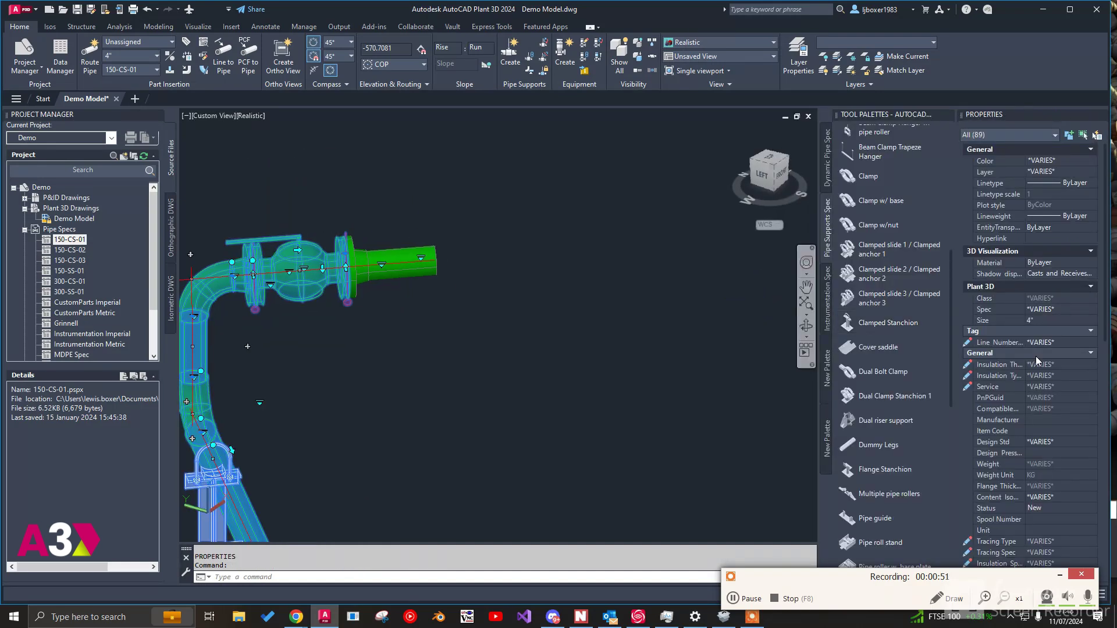
pyautogui.click(1091, 346)
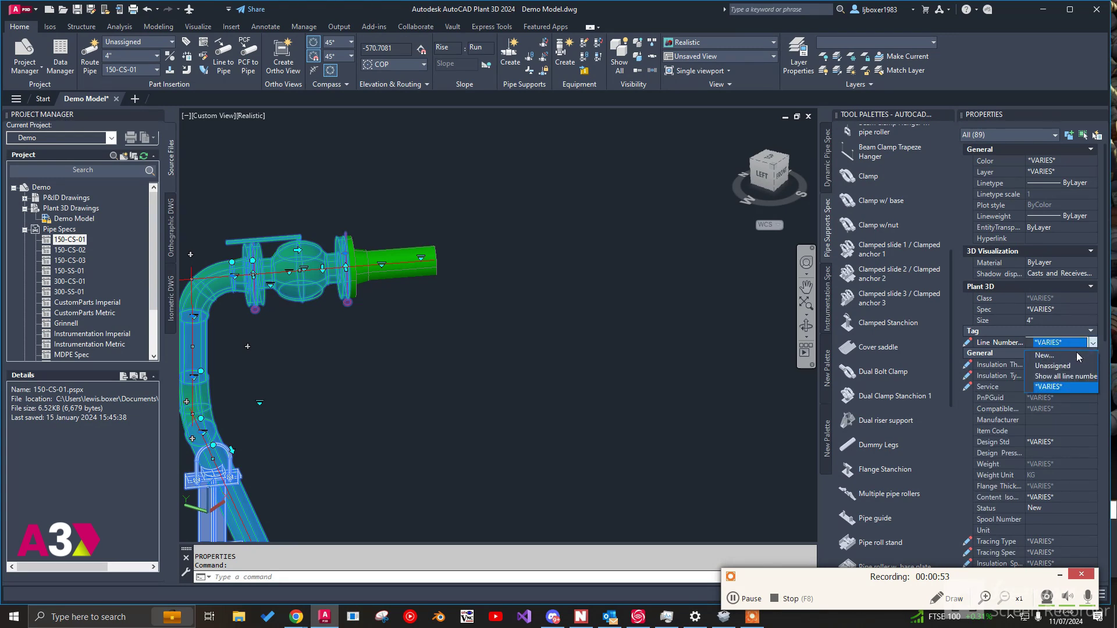
pyautogui.click(1046, 357)
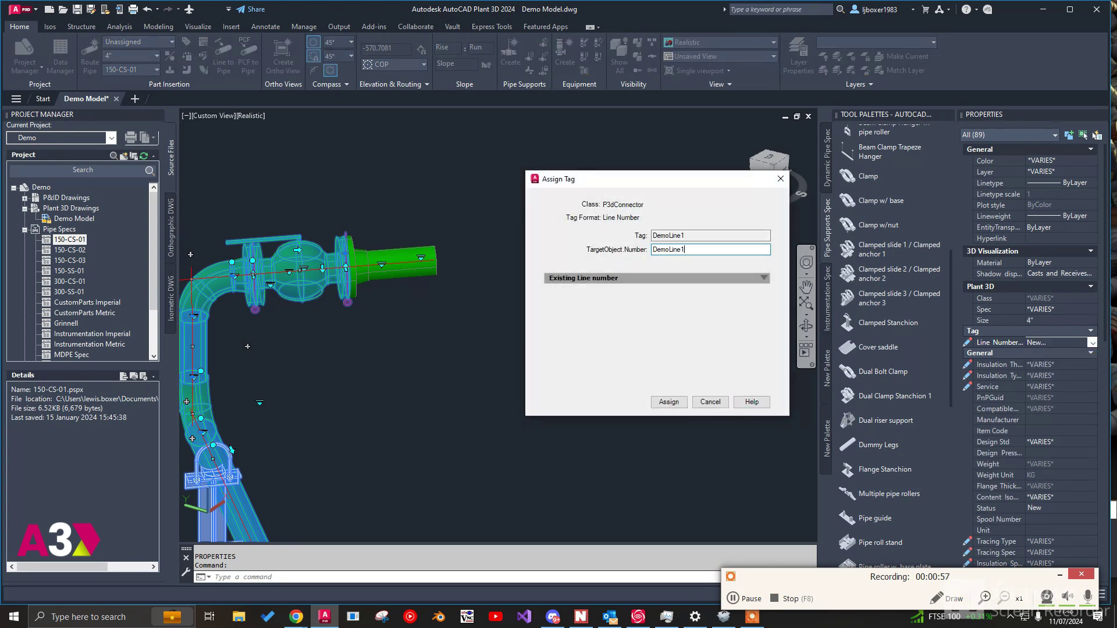
pyautogui.click(669, 401)
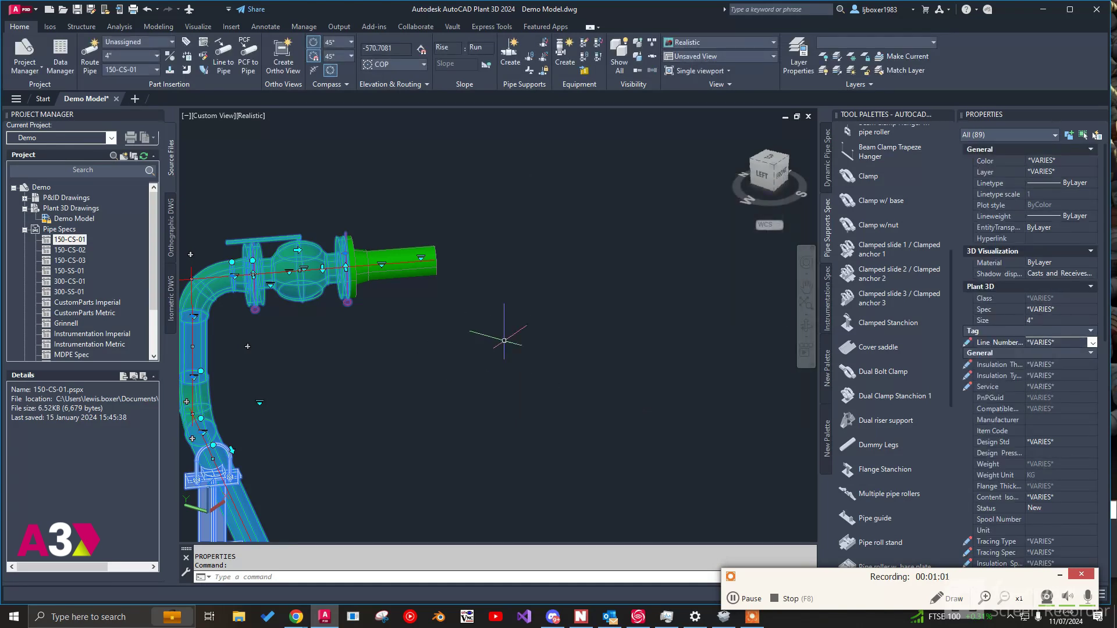
pyautogui.scroll(-2, 505, 350)
pyautogui.scroll(-3, 441, 308)
pyautogui.press('Escape')
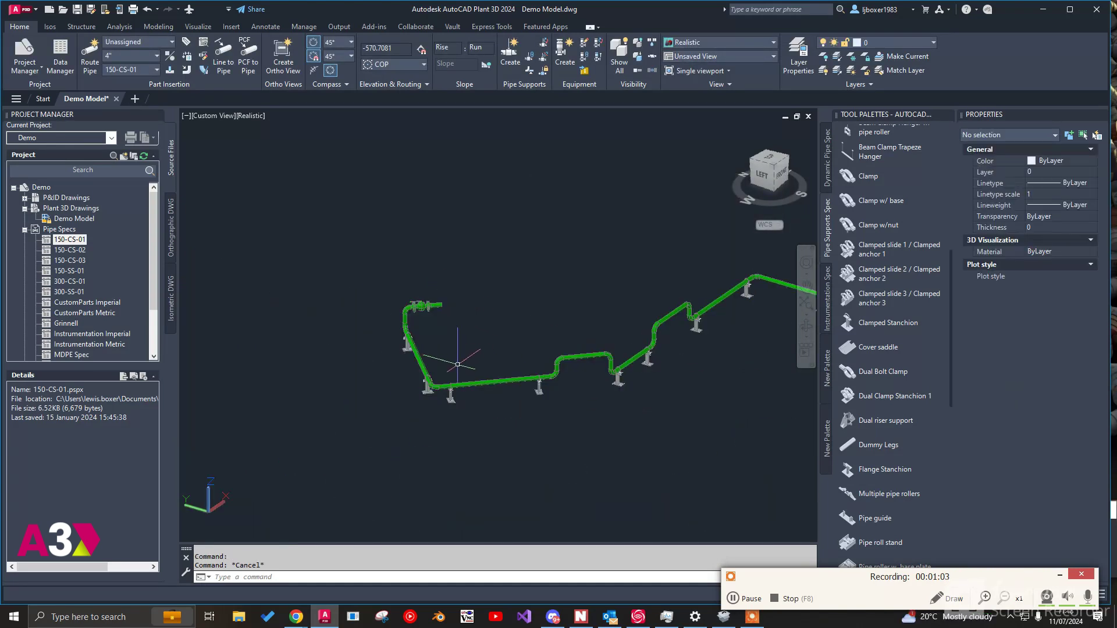
# Step: Check the line number assignment by selecting one straight pipe and extending the selection to the rest of its line
pyautogui.click(474, 385)
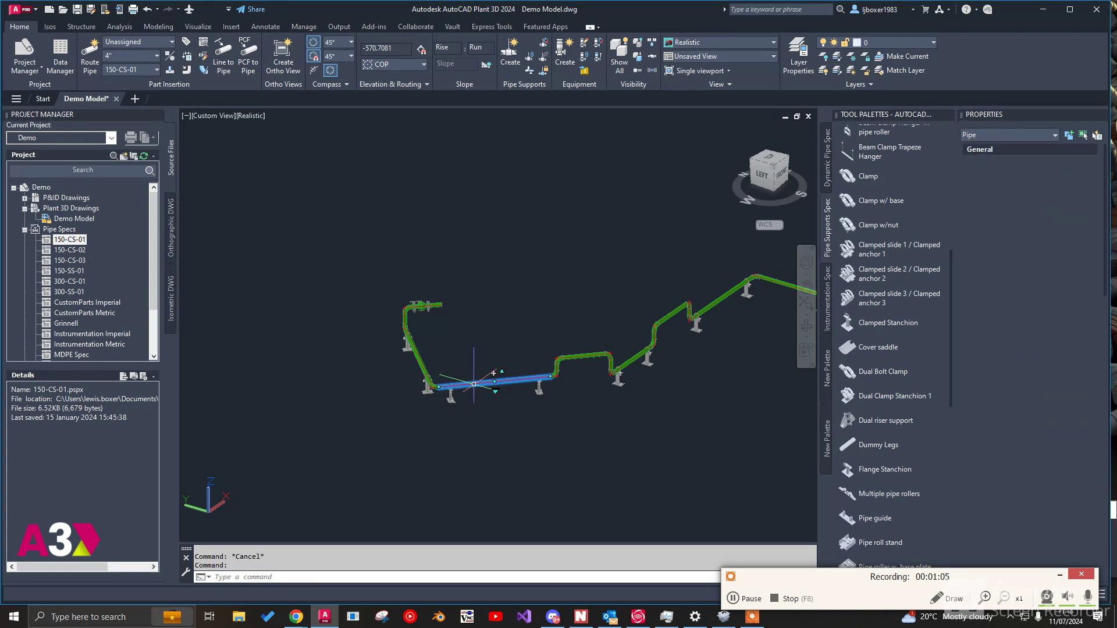
pyautogui.rightClick(473, 385)
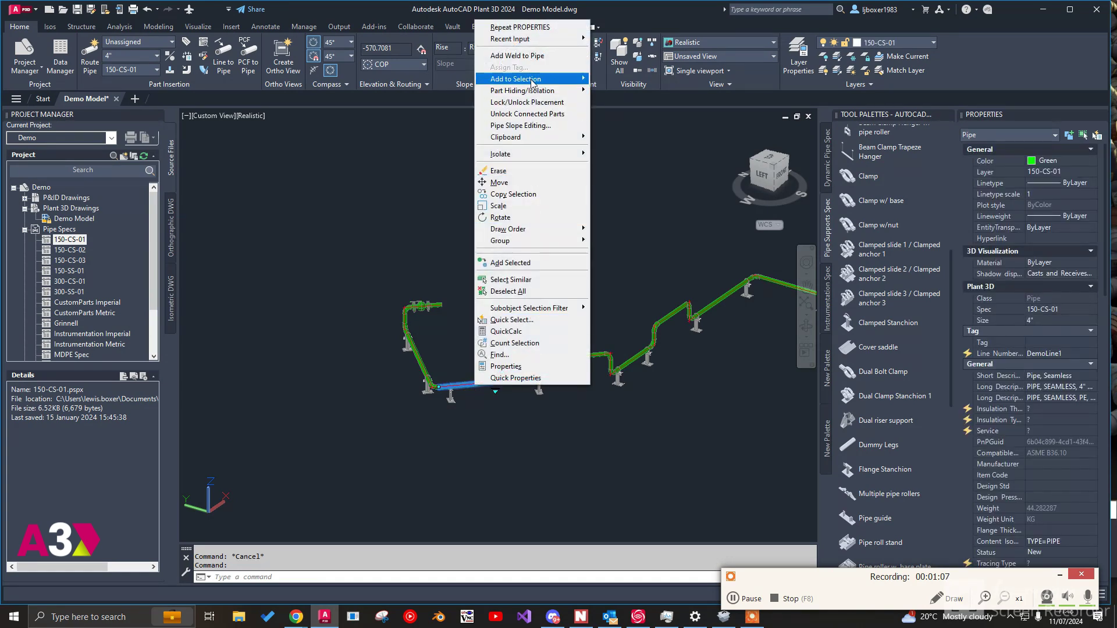
pyautogui.moveTo(532, 81)
pyautogui.click(652, 118)
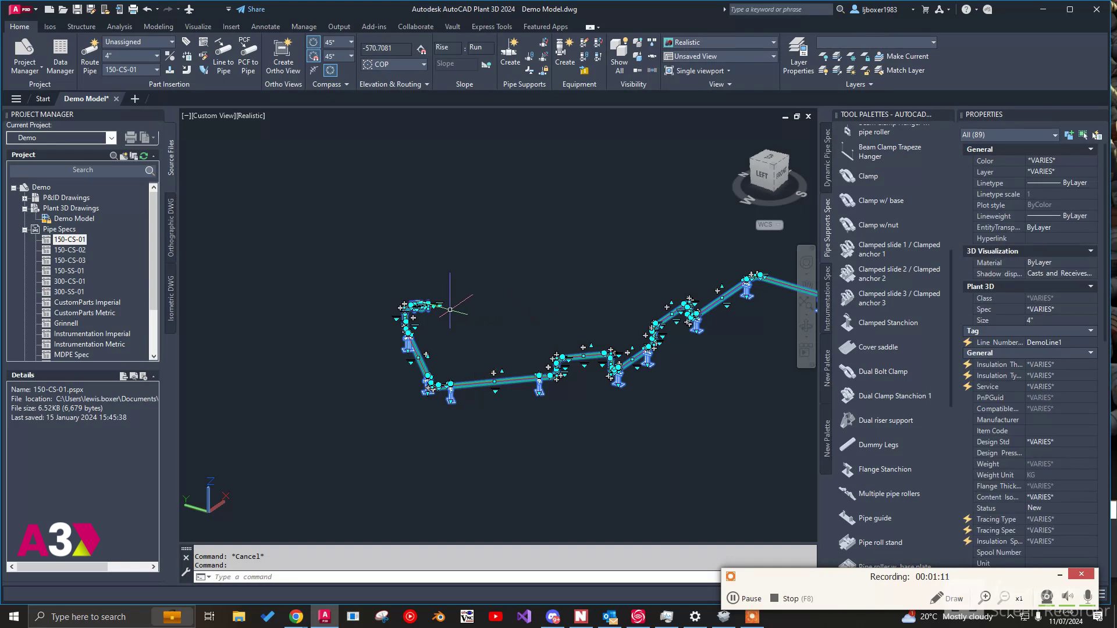
pyautogui.scroll(-3, 451, 310)
pyautogui.press('Escape')
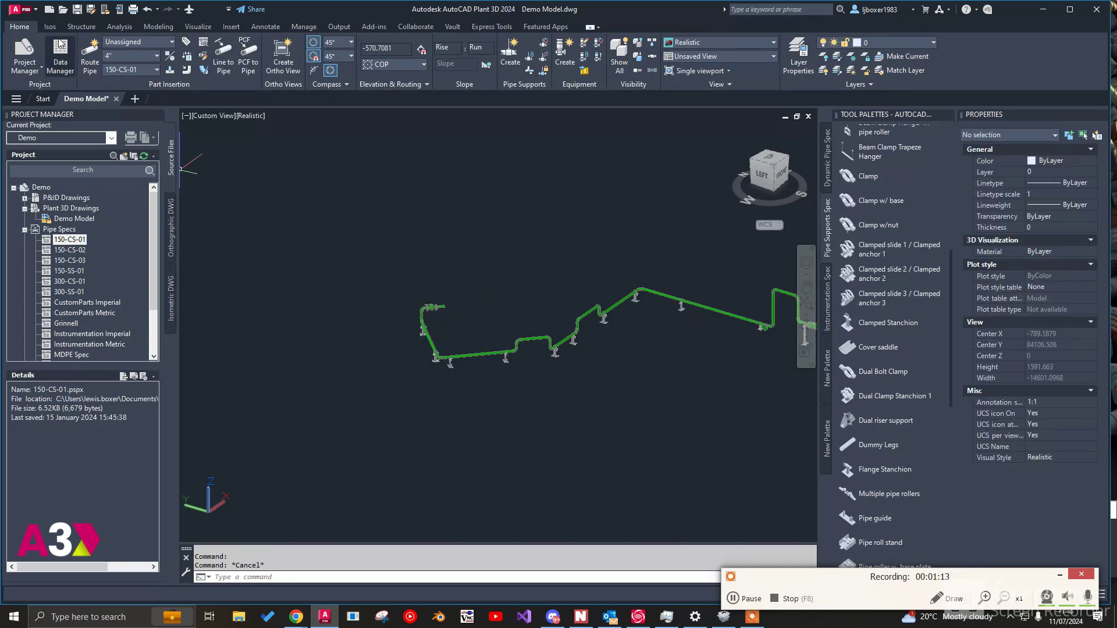
# Step: Set up a production isometric for line DemoLine1 using the Check_A2 iso style
pyautogui.click(50, 27)
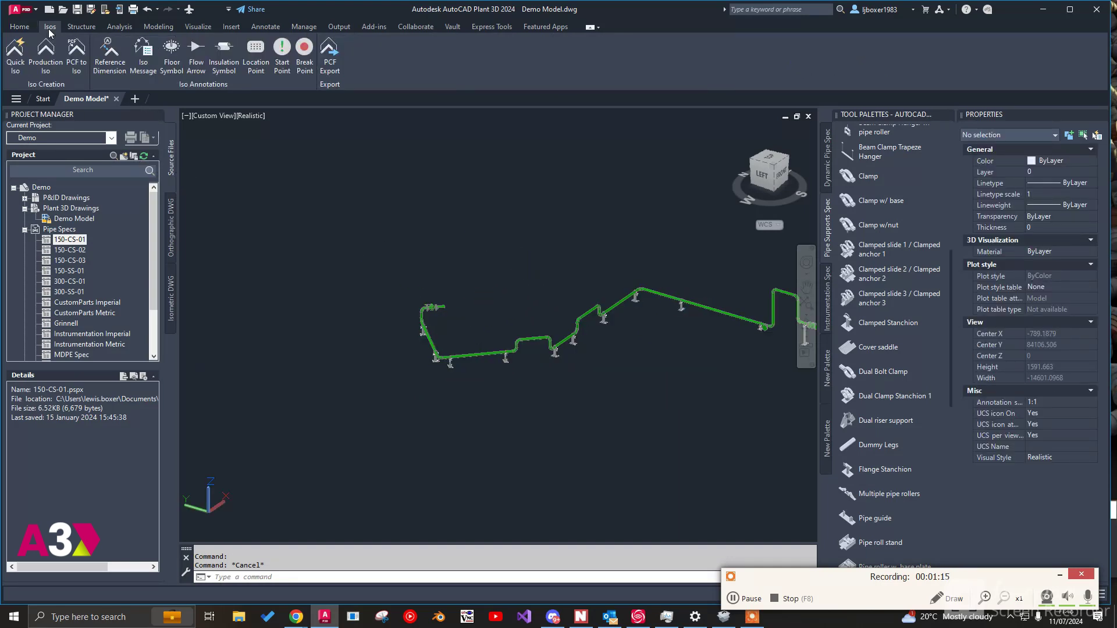
pyautogui.click(44, 61)
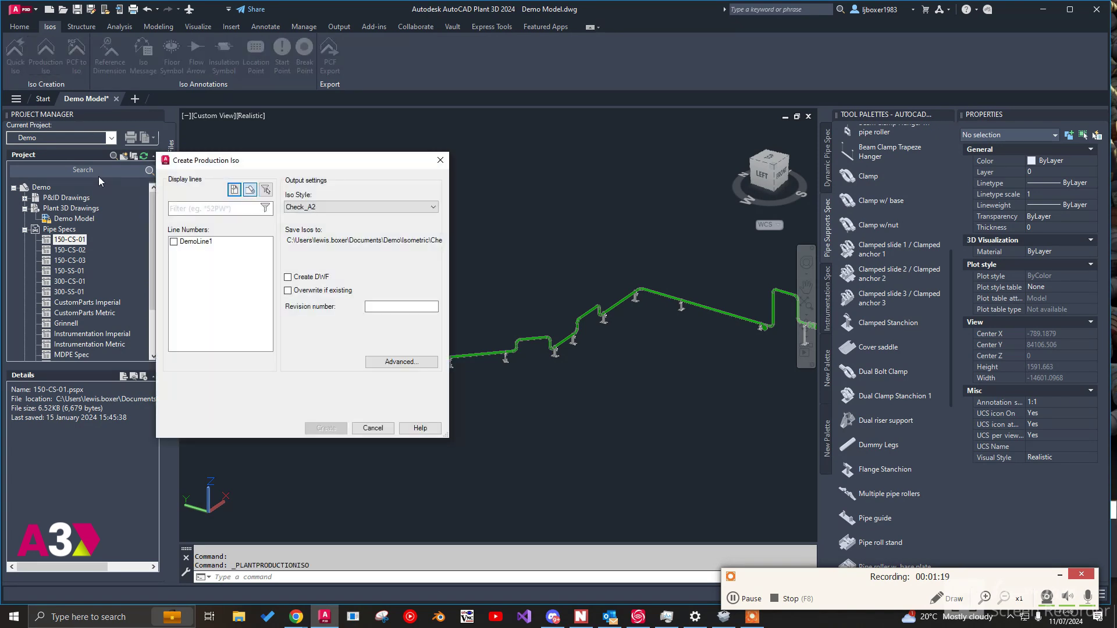
pyautogui.click(173, 242)
pyautogui.click(324, 208)
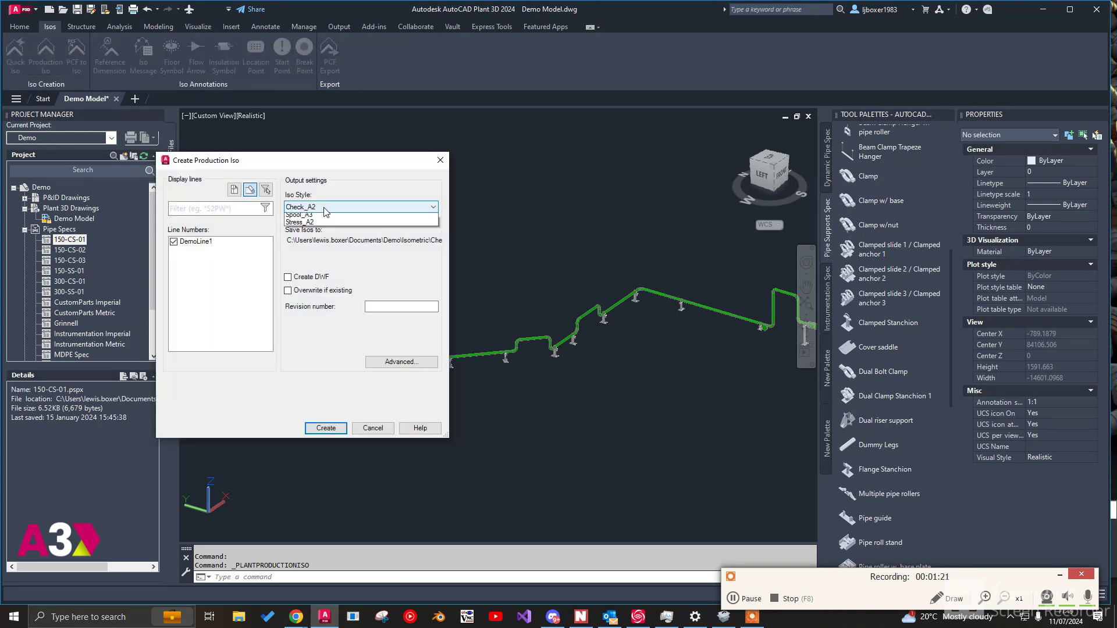
pyautogui.click(324, 361)
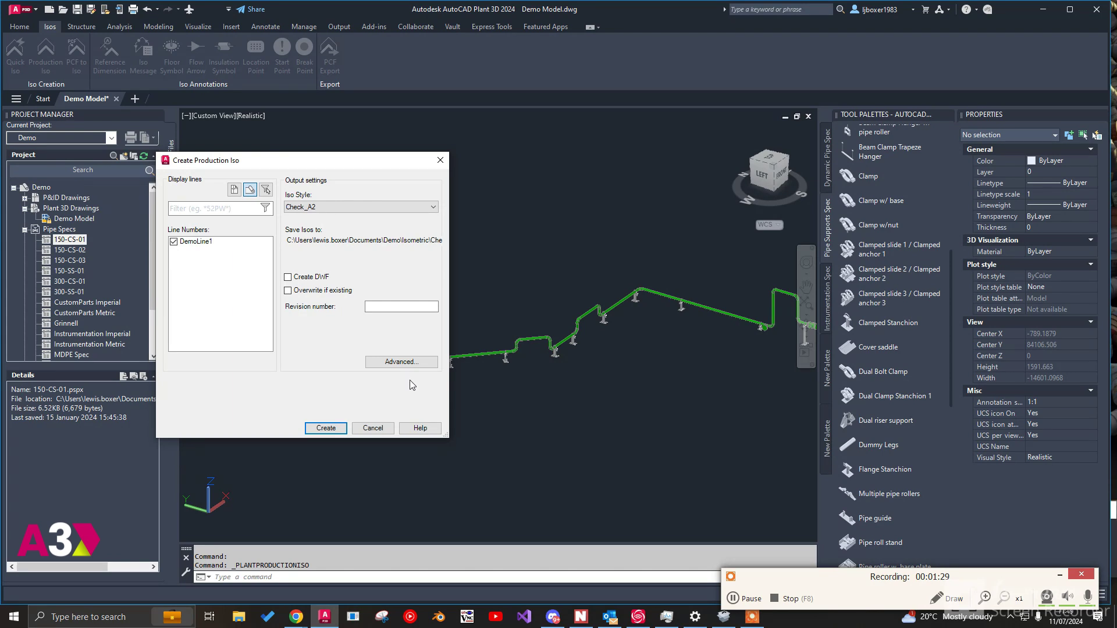
# Step: Enable BOM table export in CSV format in the advanced iso creation options
pyautogui.click(402, 362)
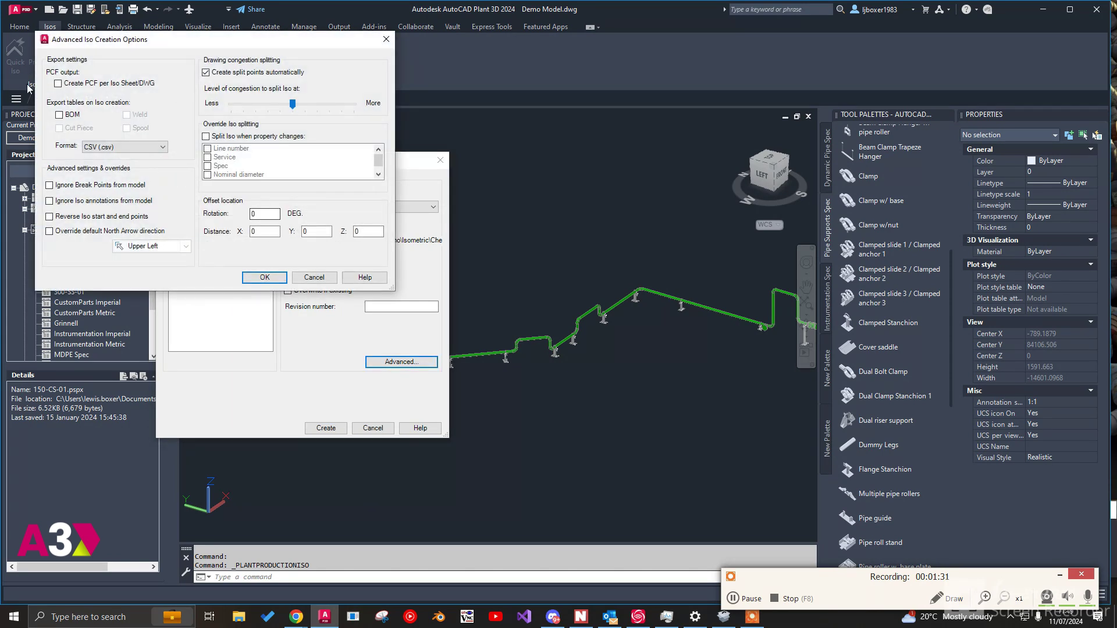
pyautogui.click(72, 115)
pyautogui.moveTo(227, 46); pyautogui.dragTo(356, 186)
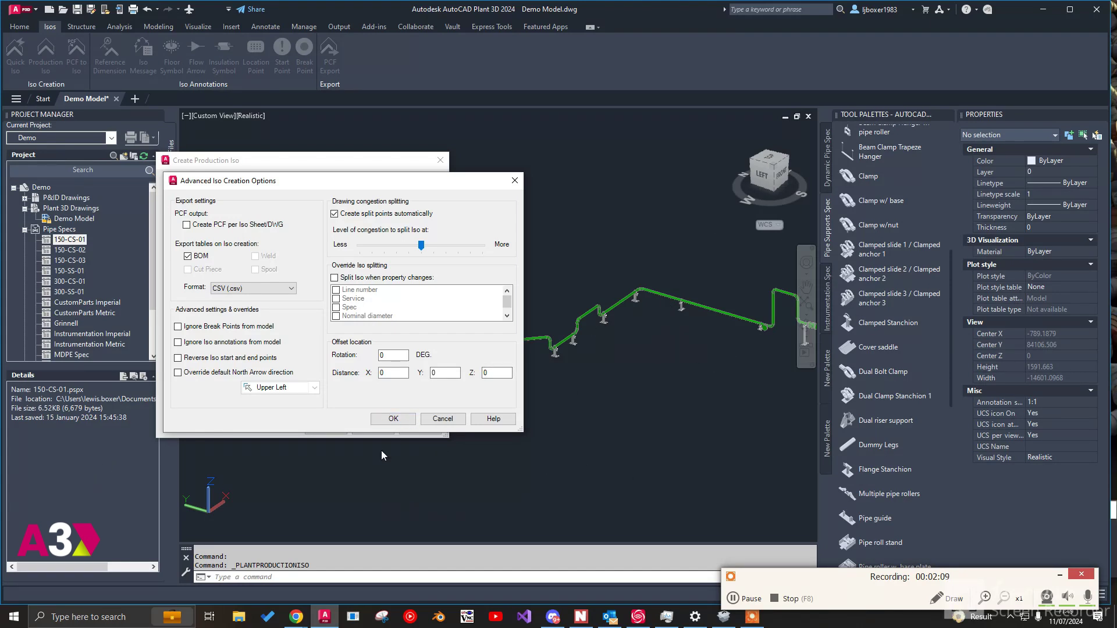
pyautogui.click(390, 421)
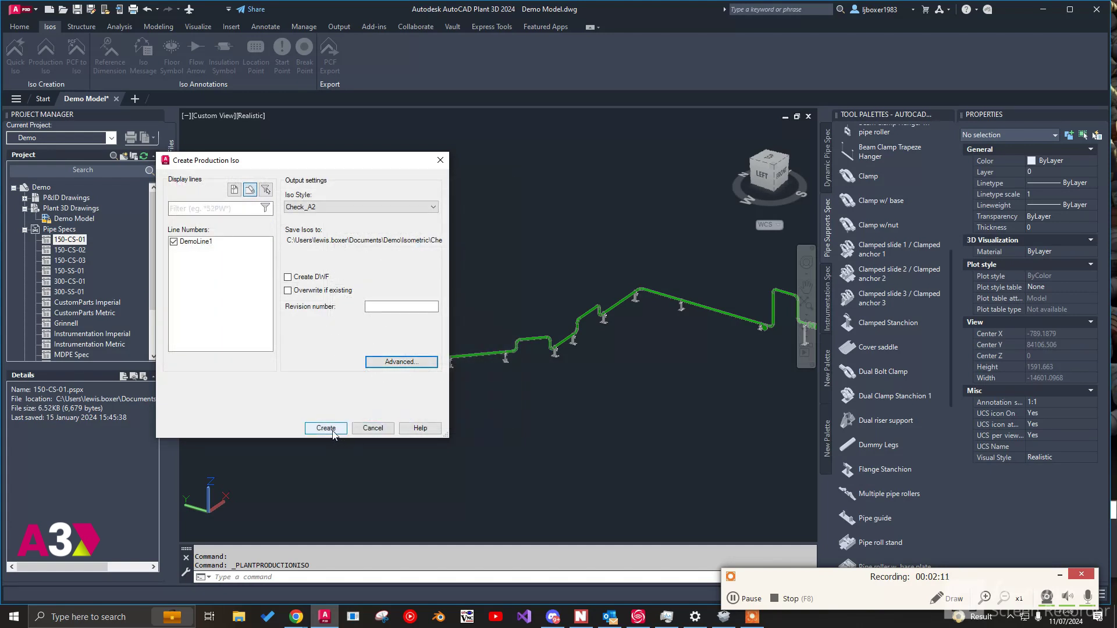
# Step: Turn off automatic split points in the advanced iso options and create the production isometric
pyautogui.click(397, 361)
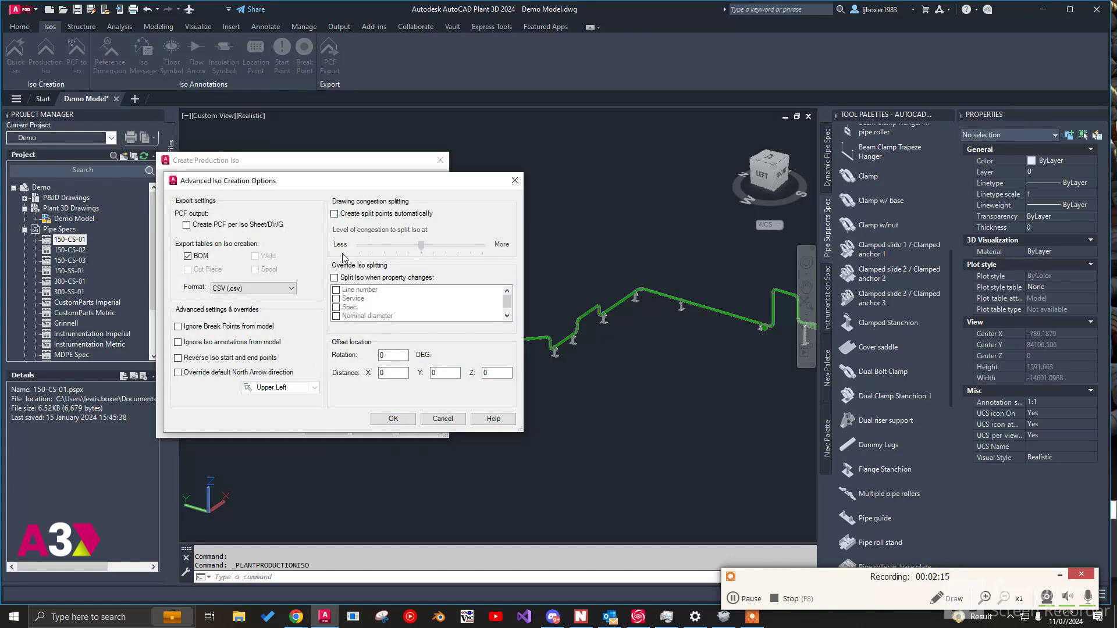
pyautogui.click(393, 418)
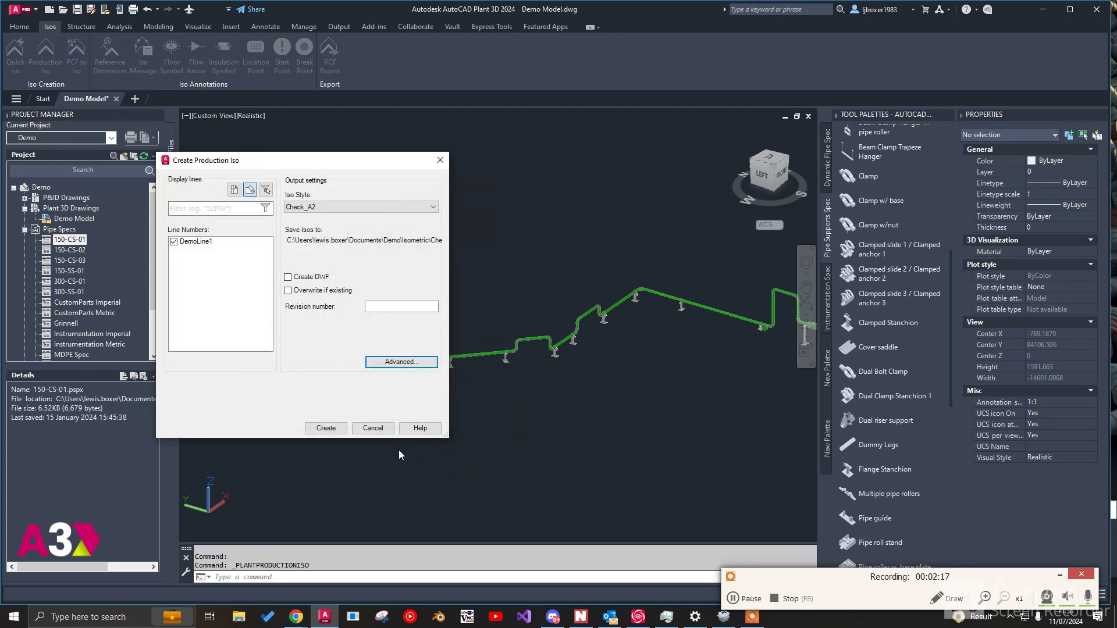
pyautogui.click(336, 431)
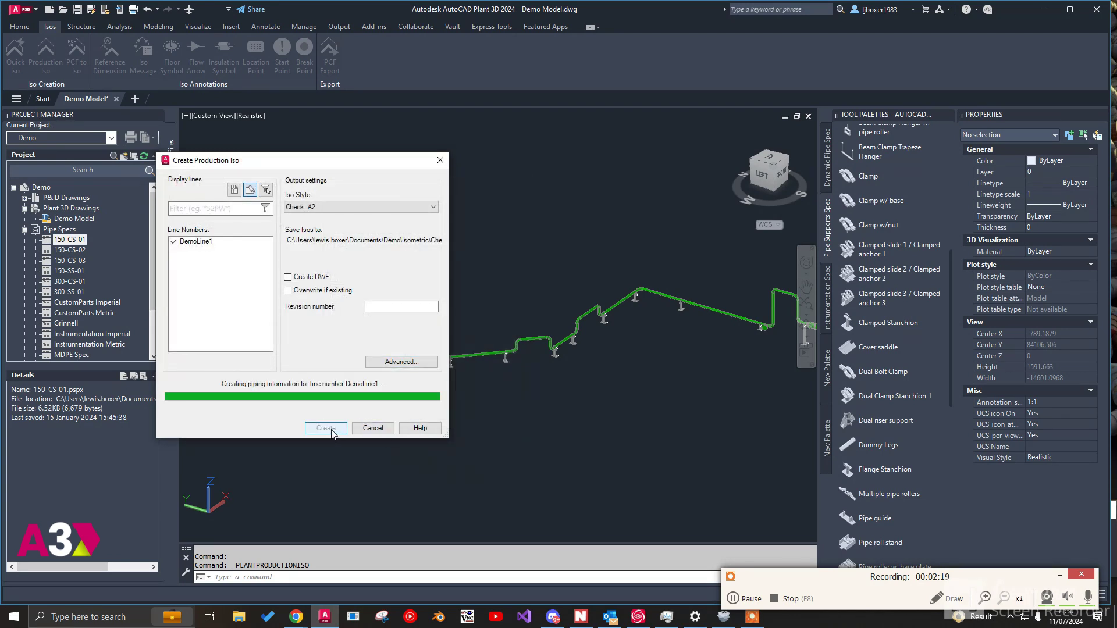
# Step: View the isometric creation details and open the generated DemoLine1.dwg drawing
pyautogui.moveTo(904, 580); pyautogui.dragTo(758, 511)
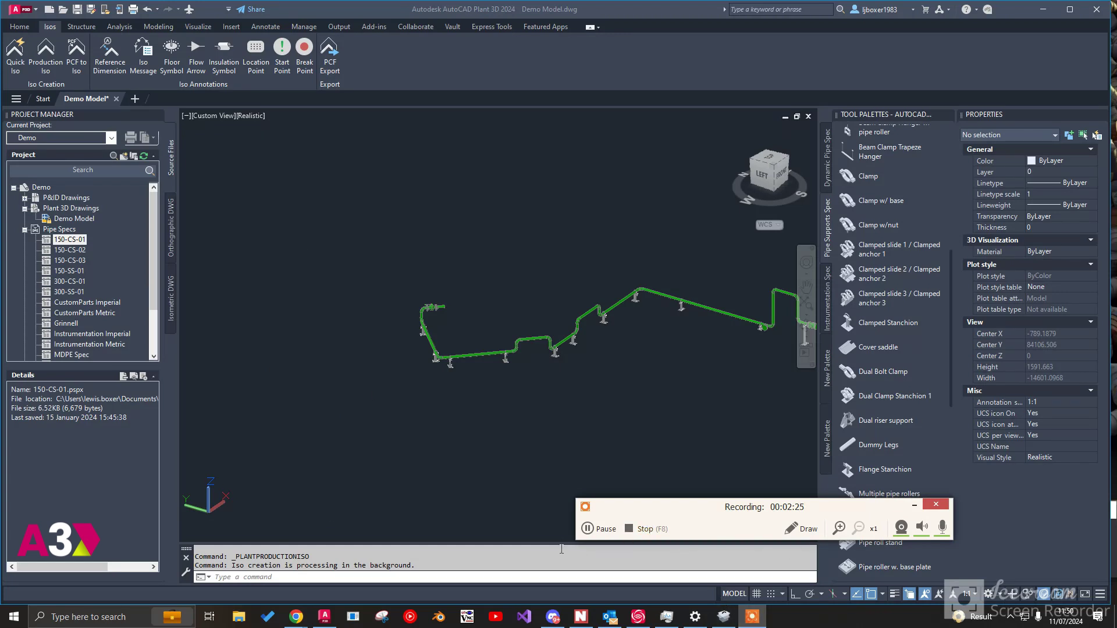
pyautogui.click(588, 529)
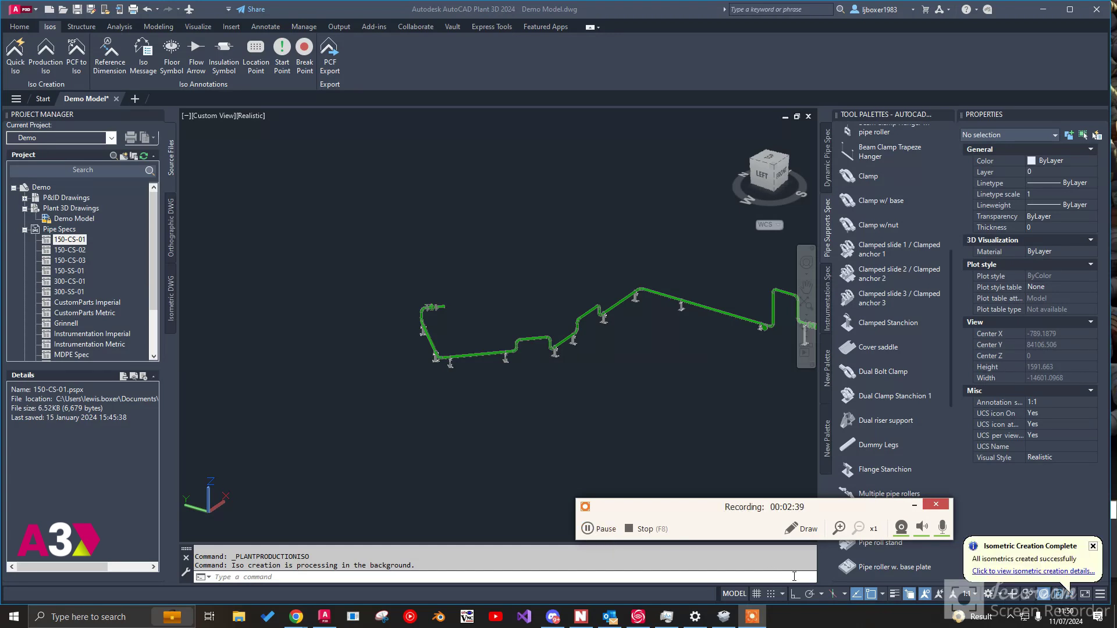
pyautogui.click(1023, 573)
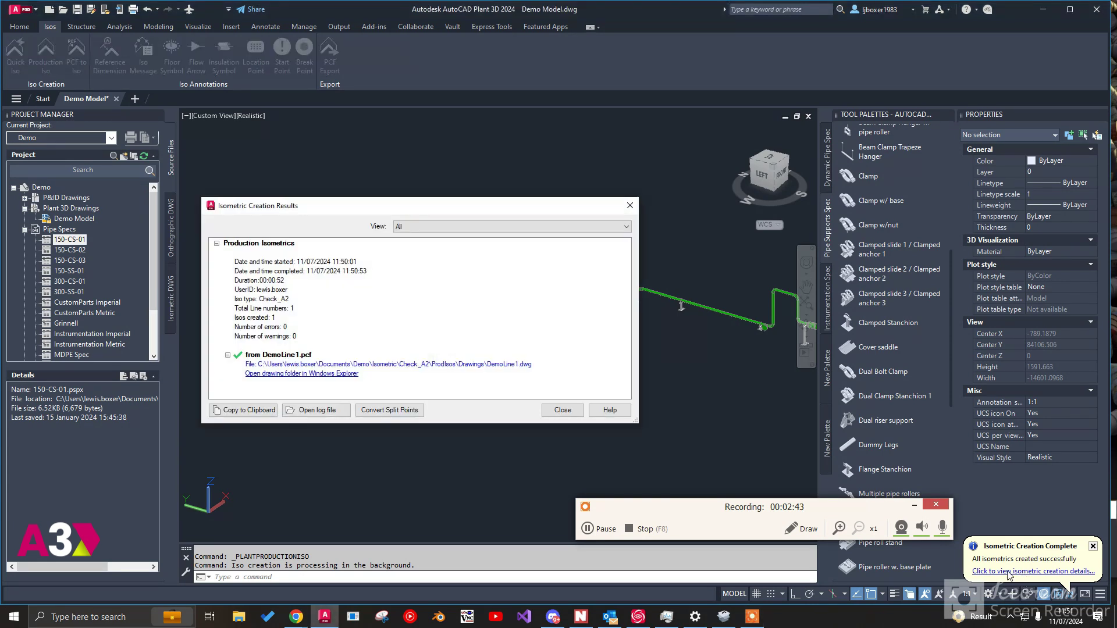
pyautogui.click(511, 366)
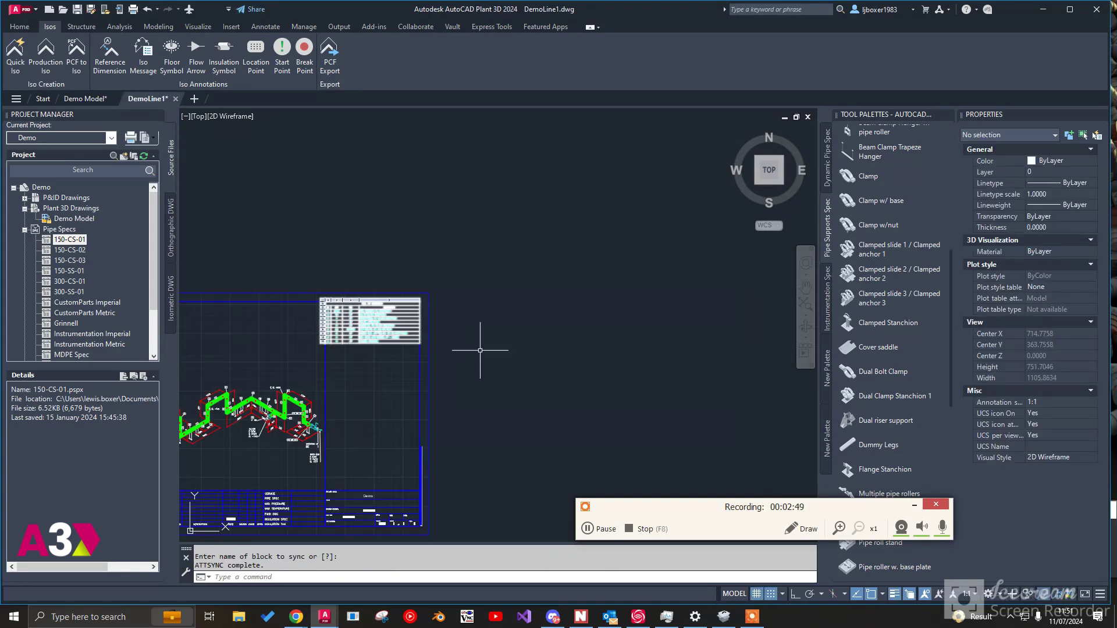
# Step: Examine the DemoLine1 isometric along the full route, including its dimensions, elevations, item tags, valves and supports
pyautogui.moveTo(461, 357); pyautogui.dragTo(657, 257, button='middle')
pyautogui.scroll(6, 359, 312)
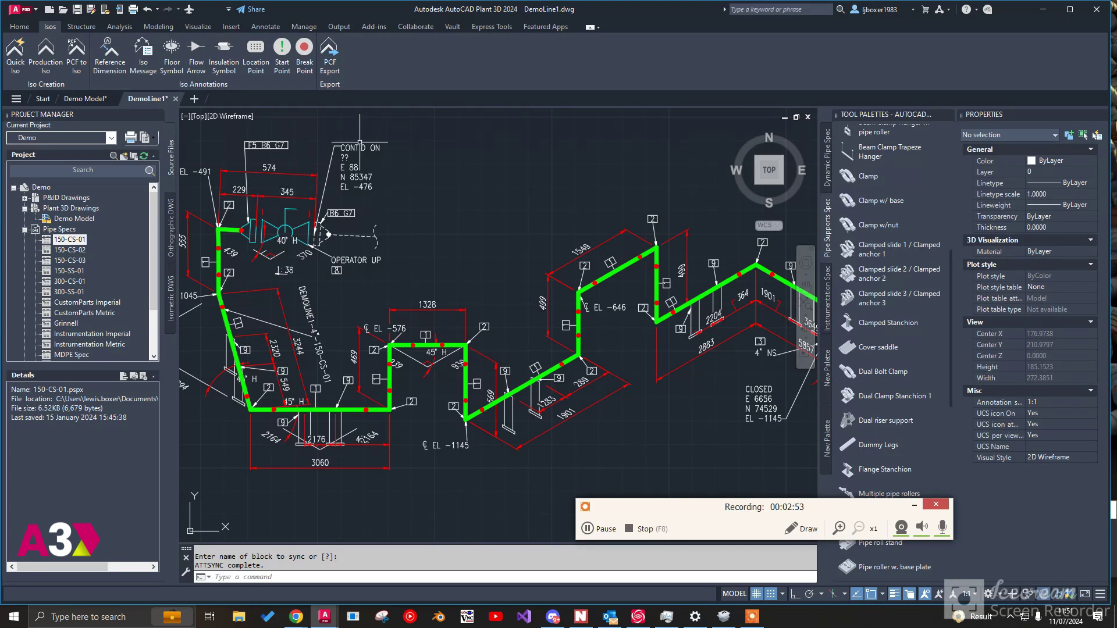
pyautogui.moveTo(322, 260); pyautogui.dragTo(374, 237, button='middle')
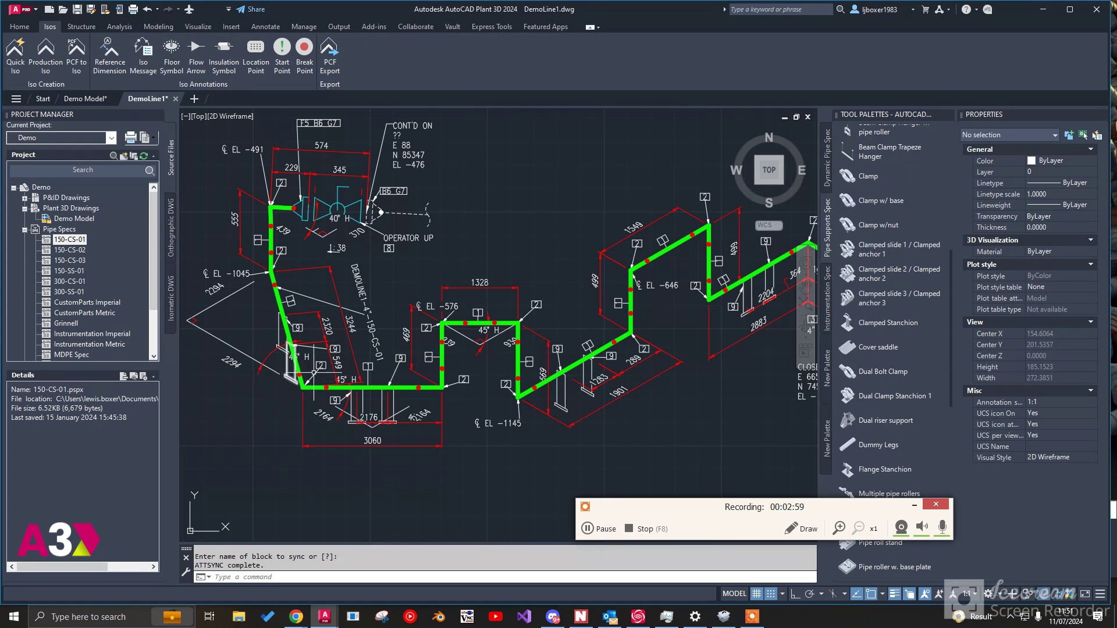
pyautogui.moveTo(491, 381); pyautogui.dragTo(466, 360, button='middle')
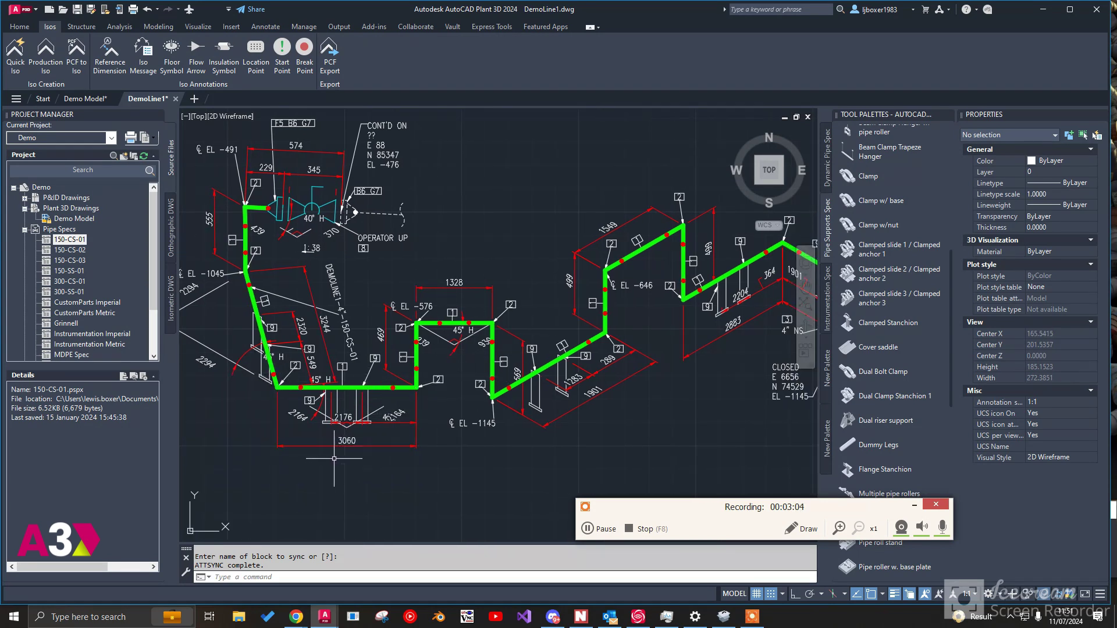
pyautogui.scroll(-2, 339, 351)
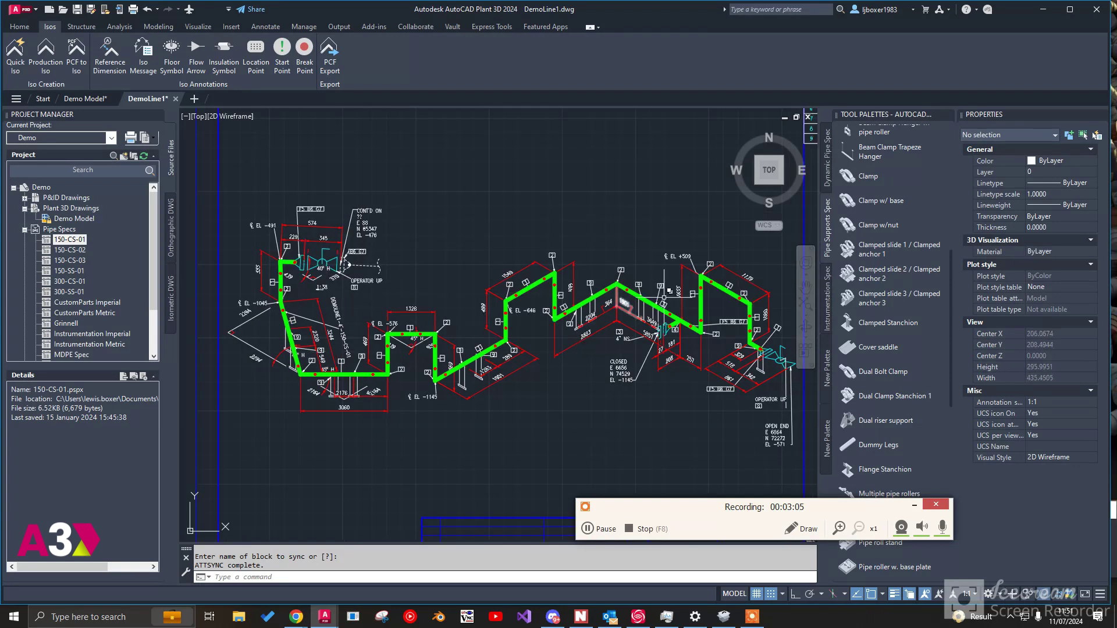
pyautogui.moveTo(541, 426); pyautogui.dragTo(446, 382, button='middle')
pyautogui.scroll(-2, 472, 322)
pyautogui.scroll(2, 473, 321)
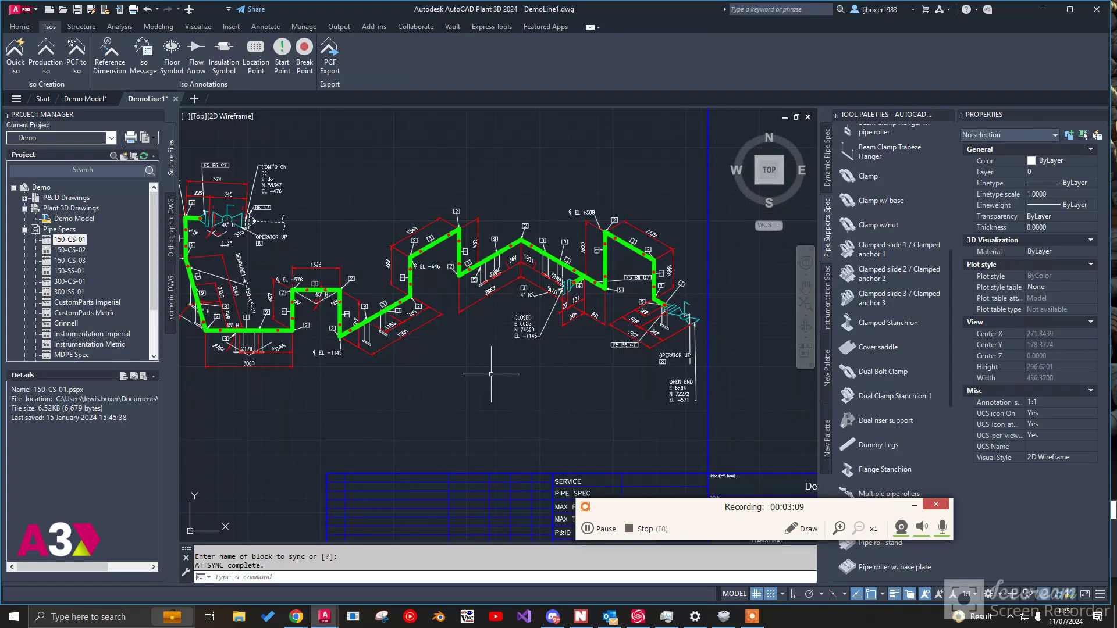
# Step: Examine the middle of the DemoLine1 pipe route and the bill of materials on the isometric
pyautogui.moveTo(438, 321); pyautogui.dragTo(460, 344, button='middle')
pyautogui.scroll(2, 334, 332)
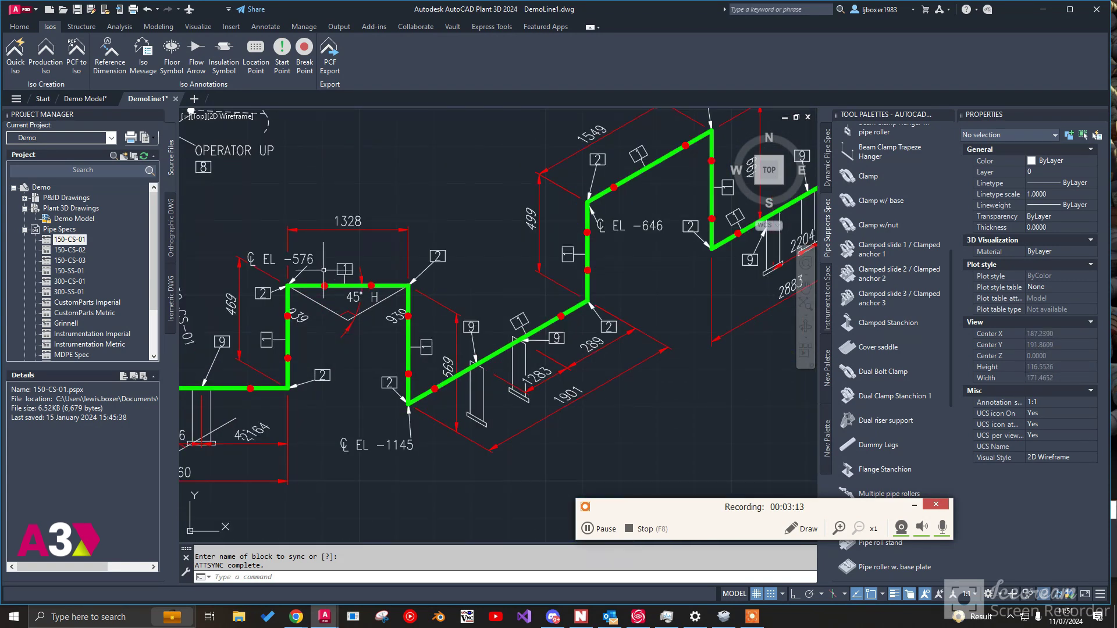
pyautogui.scroll(-4, 332, 317)
pyautogui.scroll(-3, 344, 291)
pyautogui.scroll(6, 530, 198)
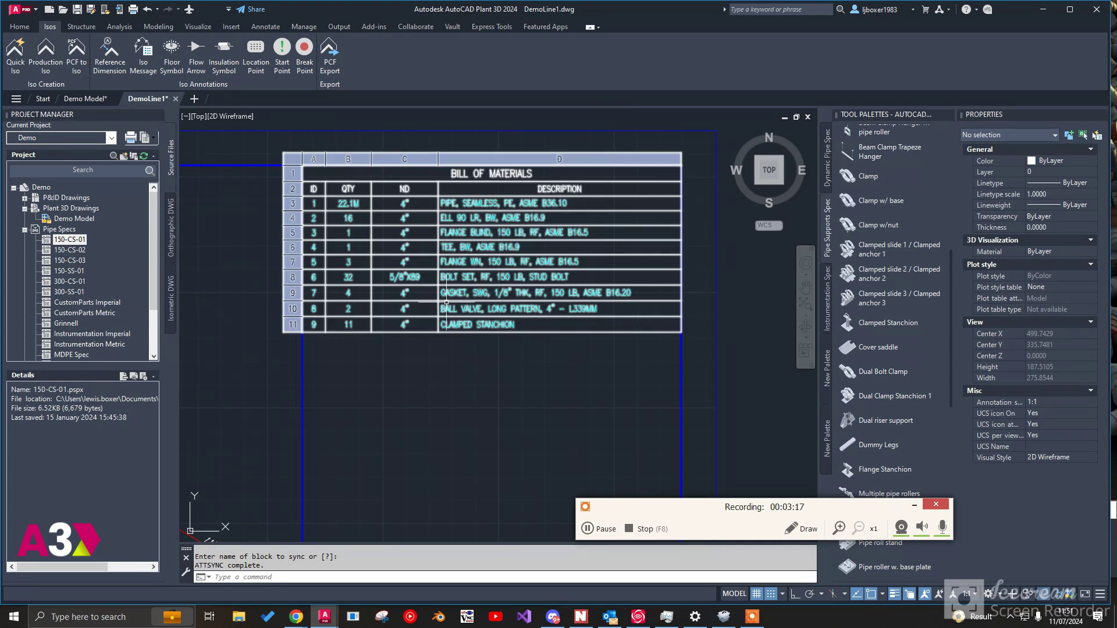
# Step: In Demo Model, add a round-ended box iso message reading "Jump over cable tray" on the raised horizontal pipe of the low loop
pyautogui.click(76, 100)
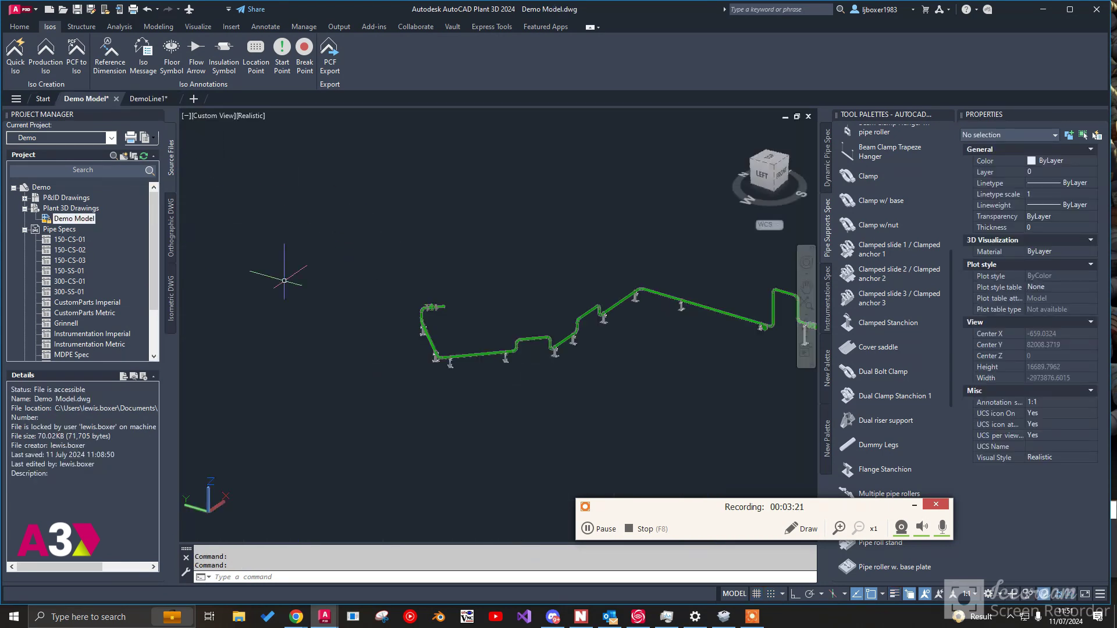
pyautogui.moveTo(429, 219); pyautogui.dragTo(323, 198, button='middle')
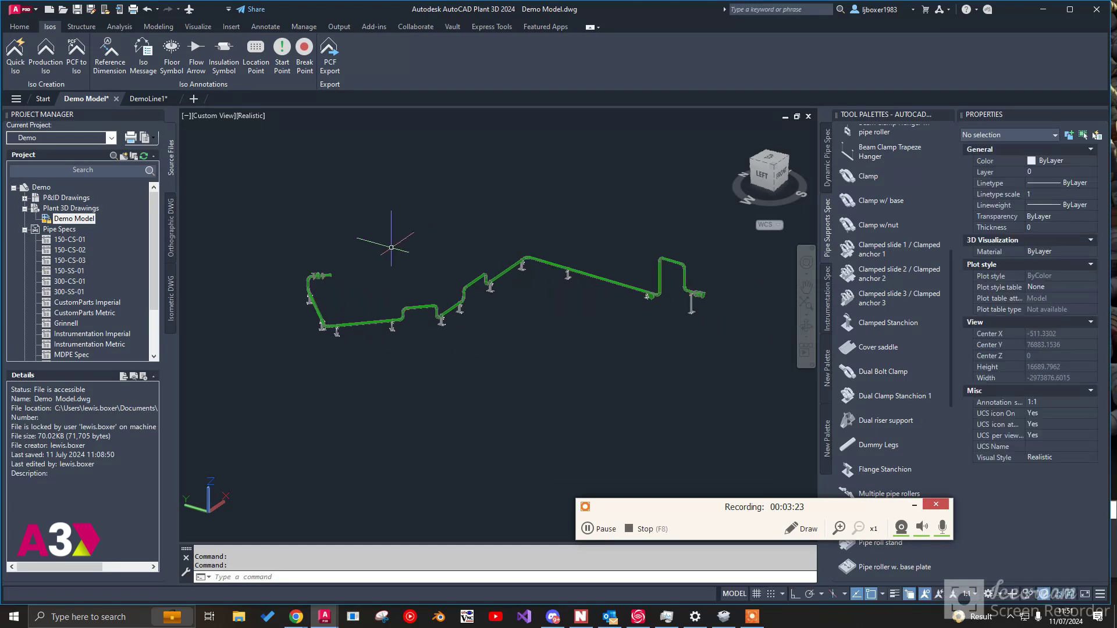
pyautogui.scroll(2, 424, 281)
pyautogui.scroll(3, 460, 308)
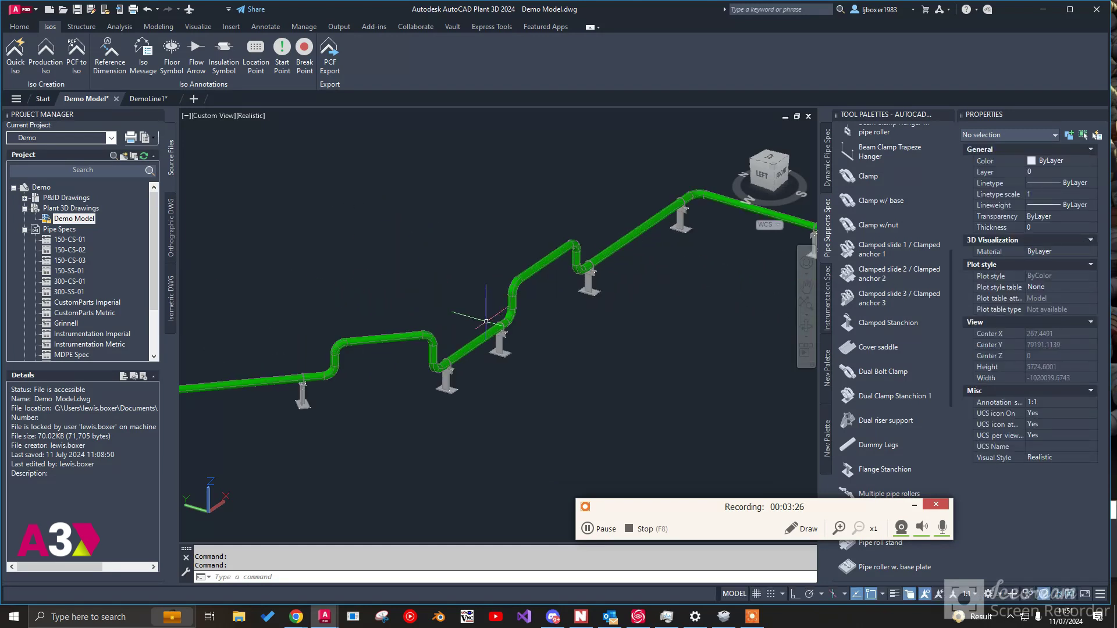
pyautogui.click(145, 56)
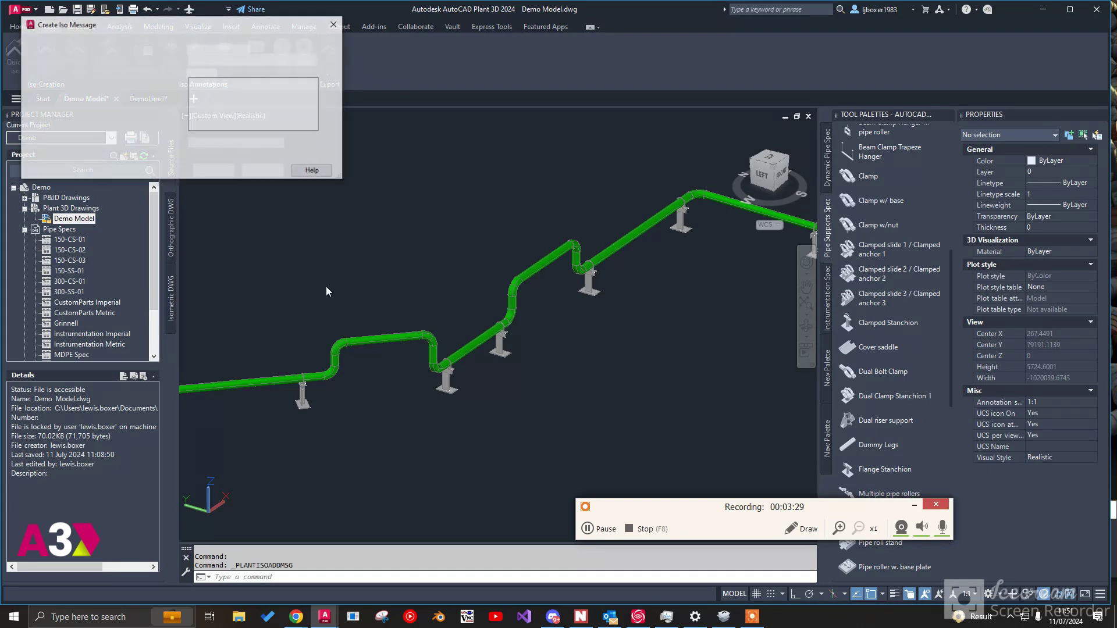
pyautogui.click(216, 92)
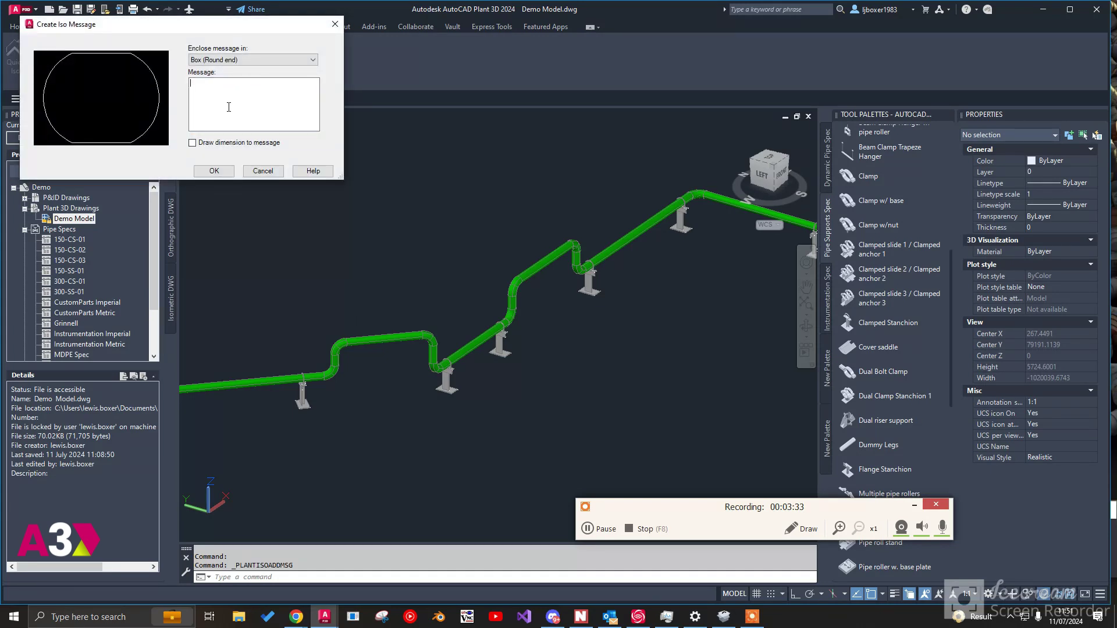
pyautogui.write('Jump ')
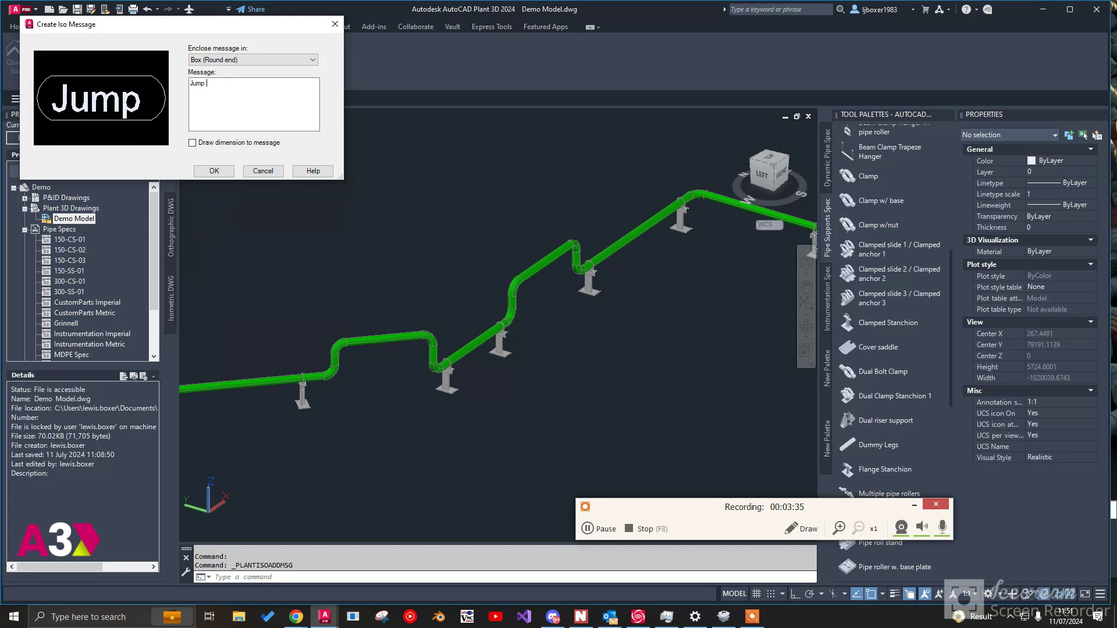
pyautogui.write('over ')
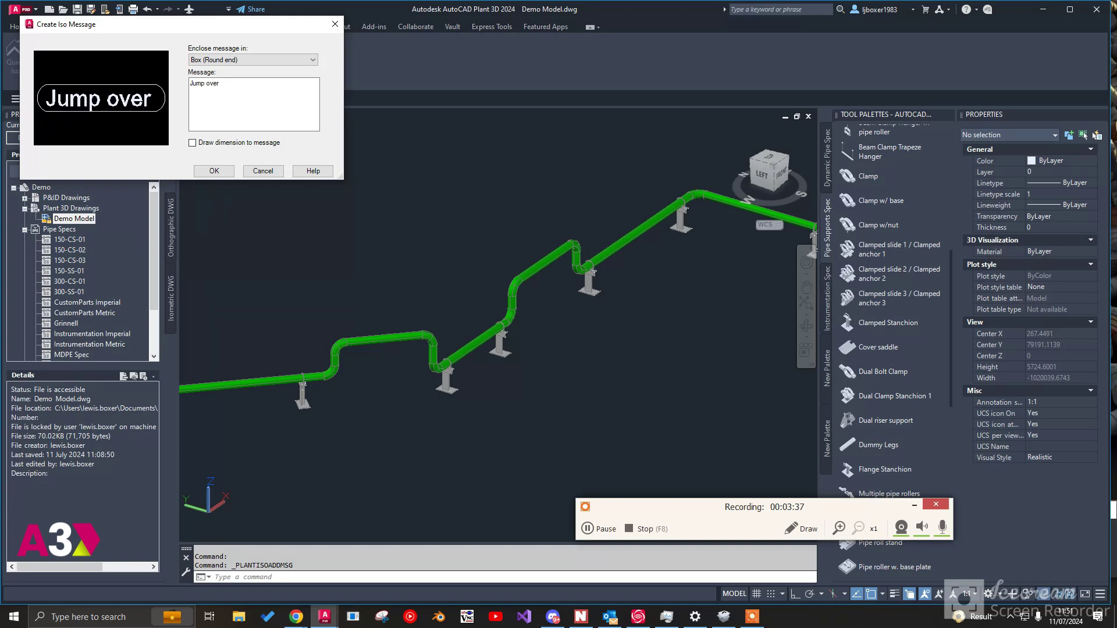
pyautogui.write('cable tray')
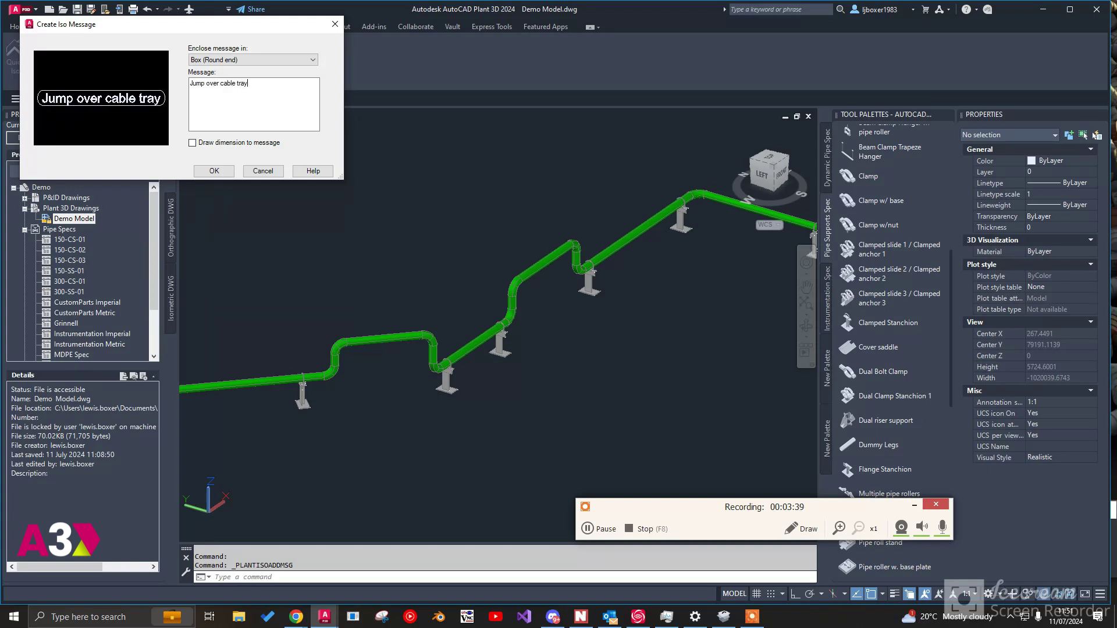
pyautogui.click(214, 171)
pyautogui.click(373, 334)
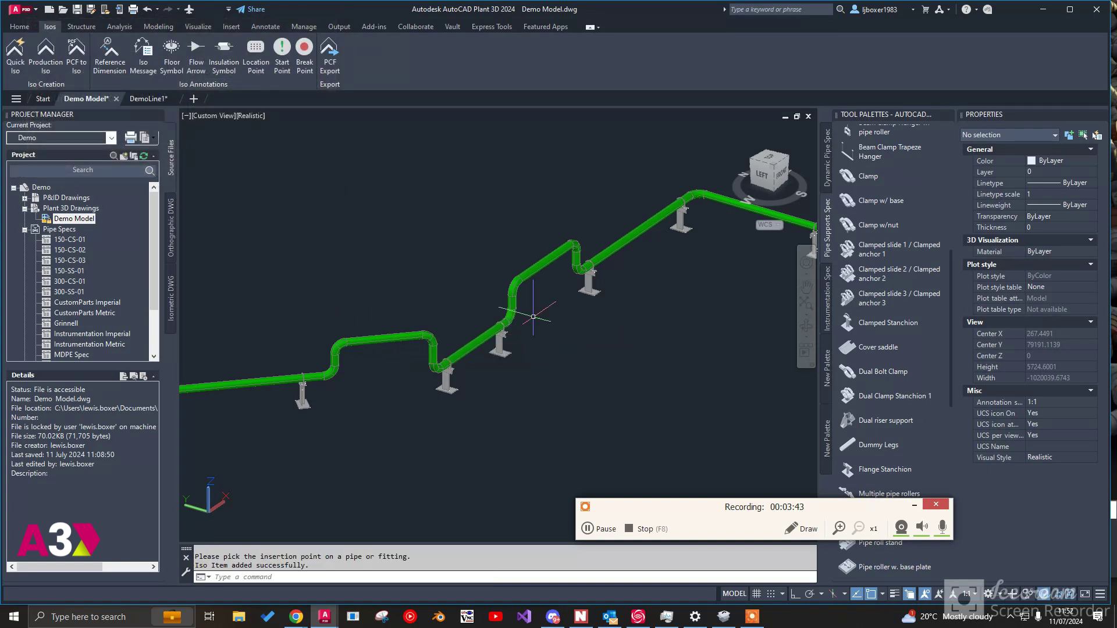
# Step: Add an iso location point on the upper pipe of the tall loop near the open end and check its properties
pyautogui.scroll(5, 533, 317)
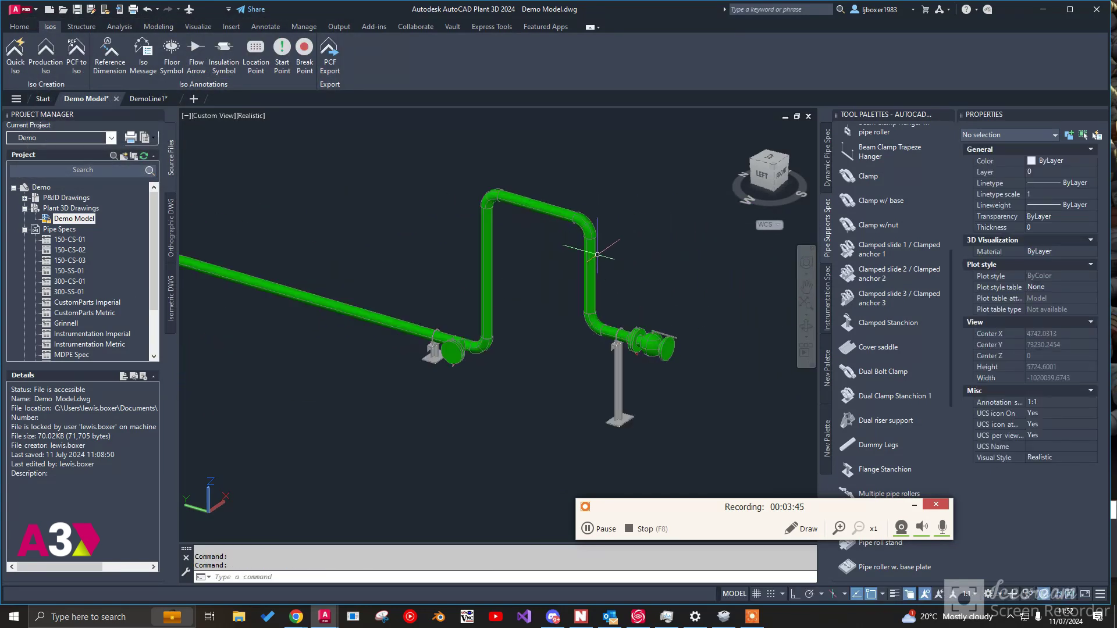
pyautogui.click(256, 61)
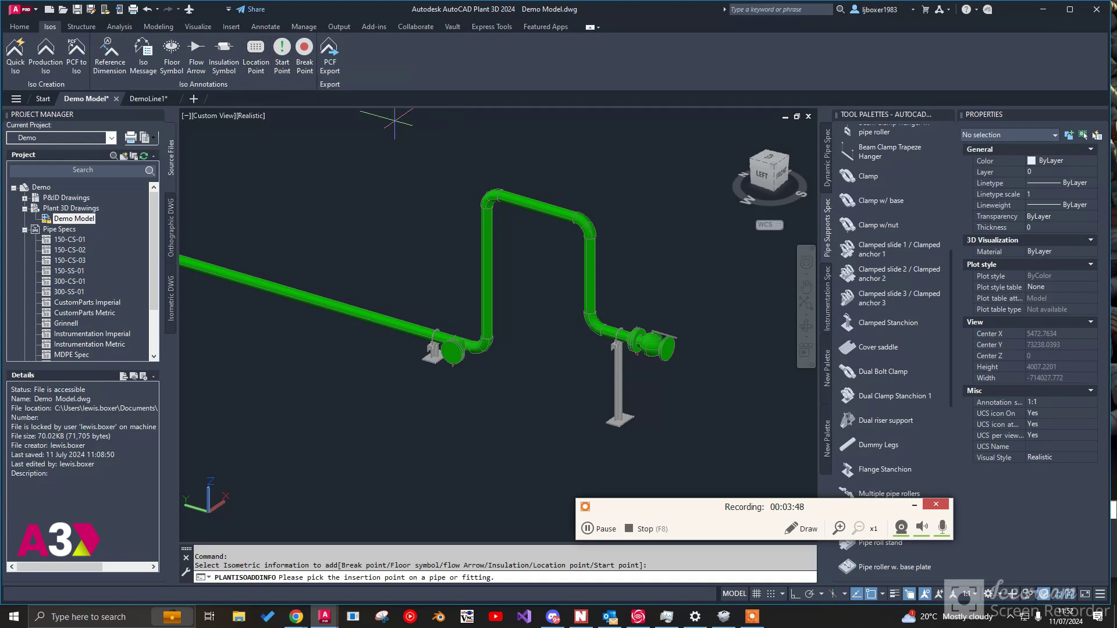
pyautogui.click(537, 205)
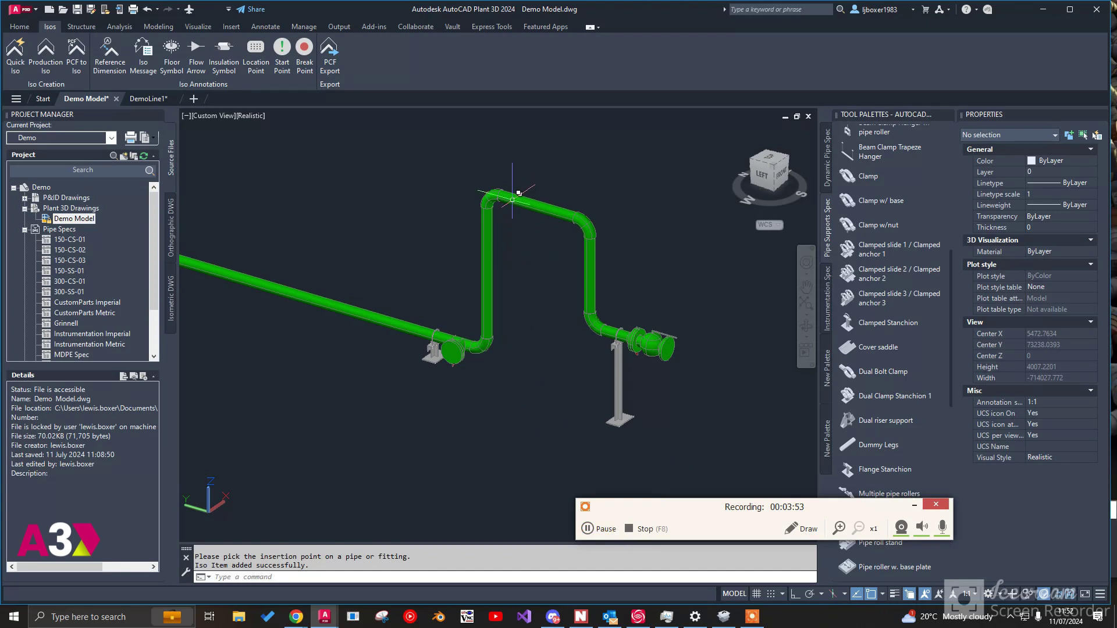
pyautogui.click(513, 176)
pyautogui.click(558, 237)
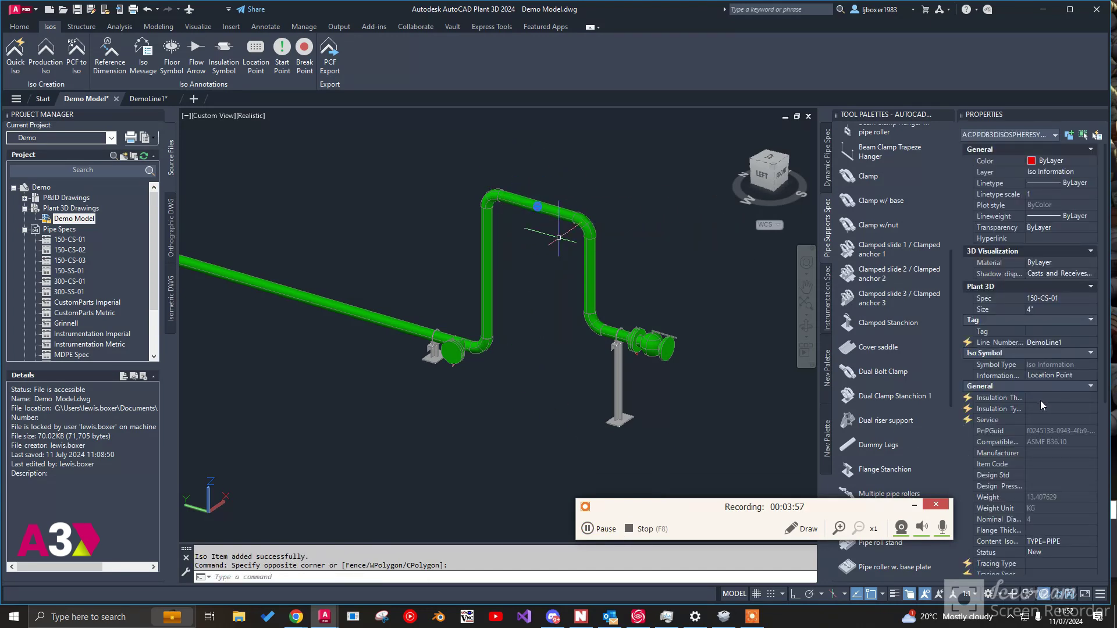
pyautogui.press('Escape')
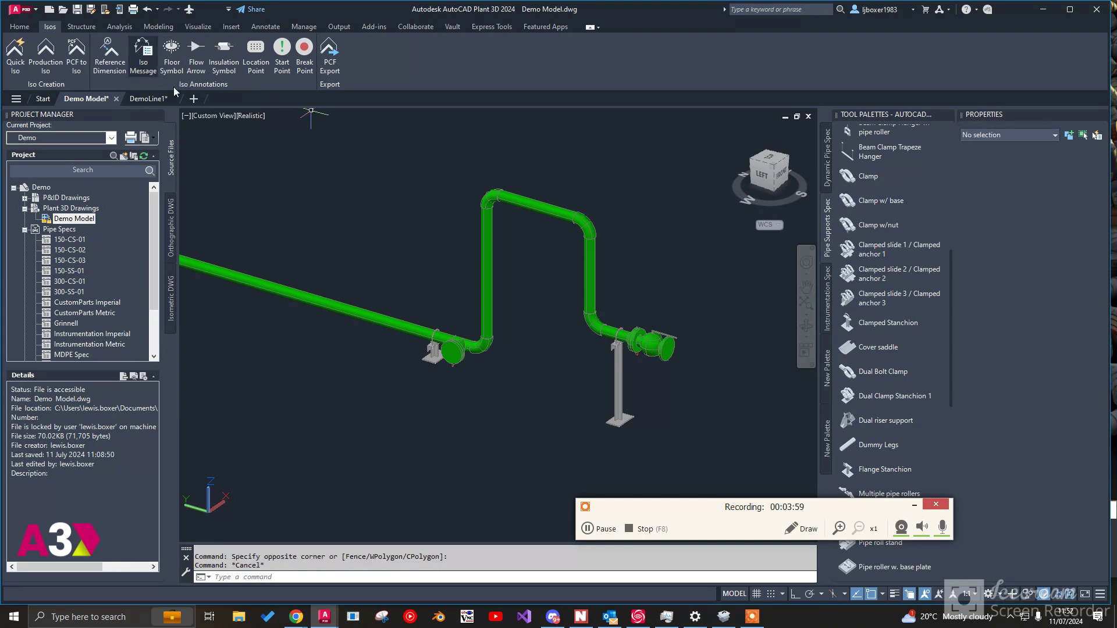
# Step: Attach the PCloud point cloud with a relative path at insertion point 0,0,0, scale 1 and rotation 0
pyautogui.scroll(-2, 449, 175)
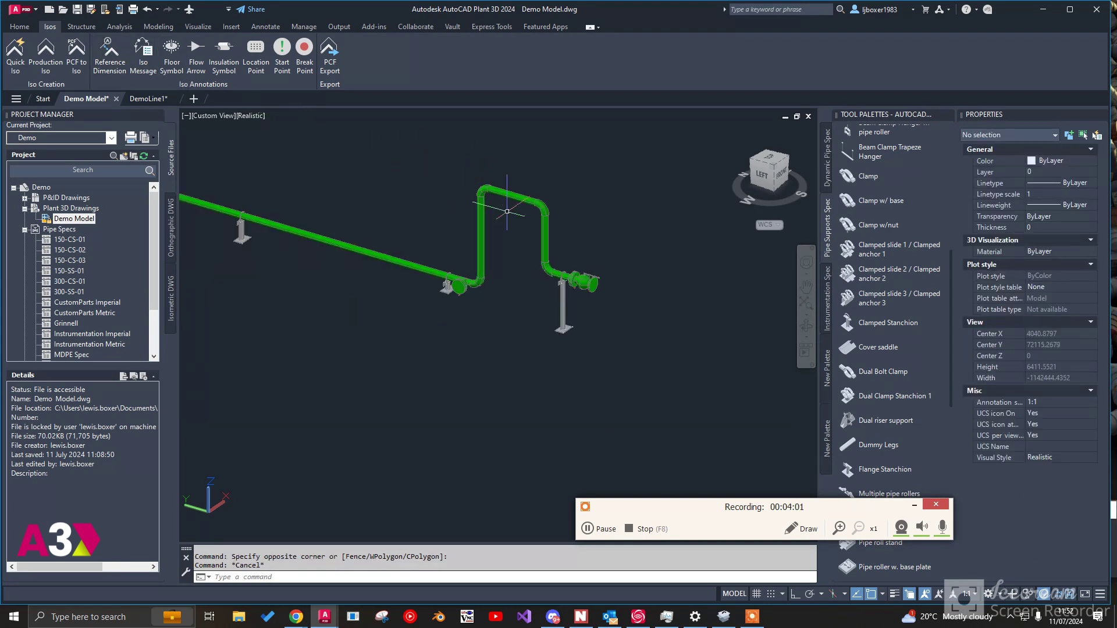
pyautogui.keyDown('shift'); pyautogui.moveTo(505, 210); pyautogui.dragTo(582, 247, button='middle'); pyautogui.keyUp('shift')
pyautogui.scroll(-4, 661, 295)
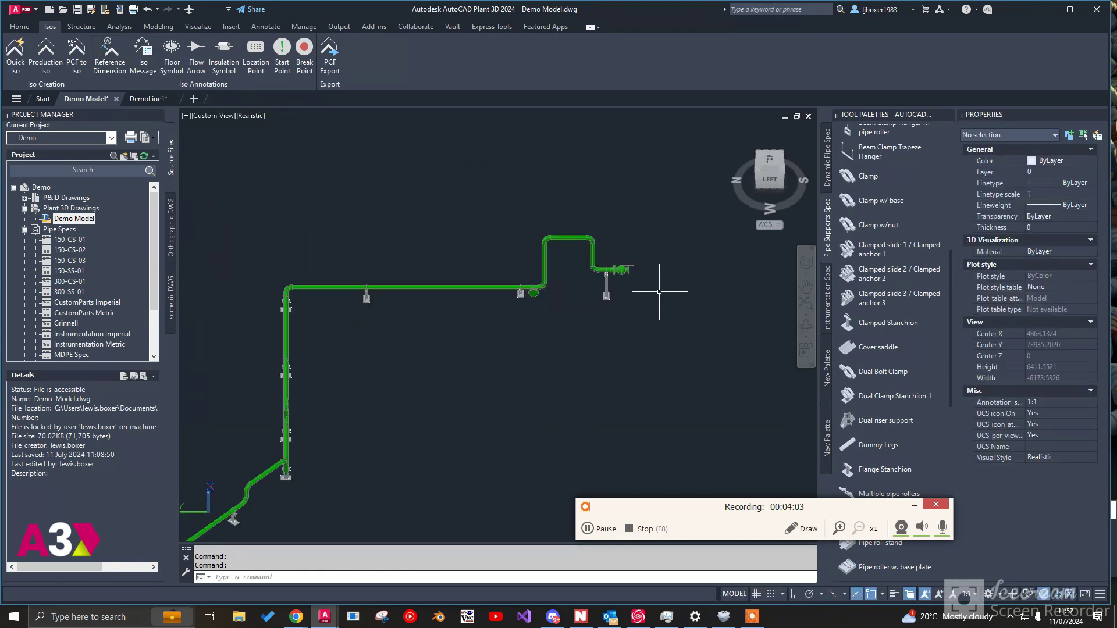
pyautogui.keyDown('shift'); pyautogui.moveTo(655, 294); pyautogui.dragTo(561, 294, button='middle'); pyautogui.keyUp('shift')
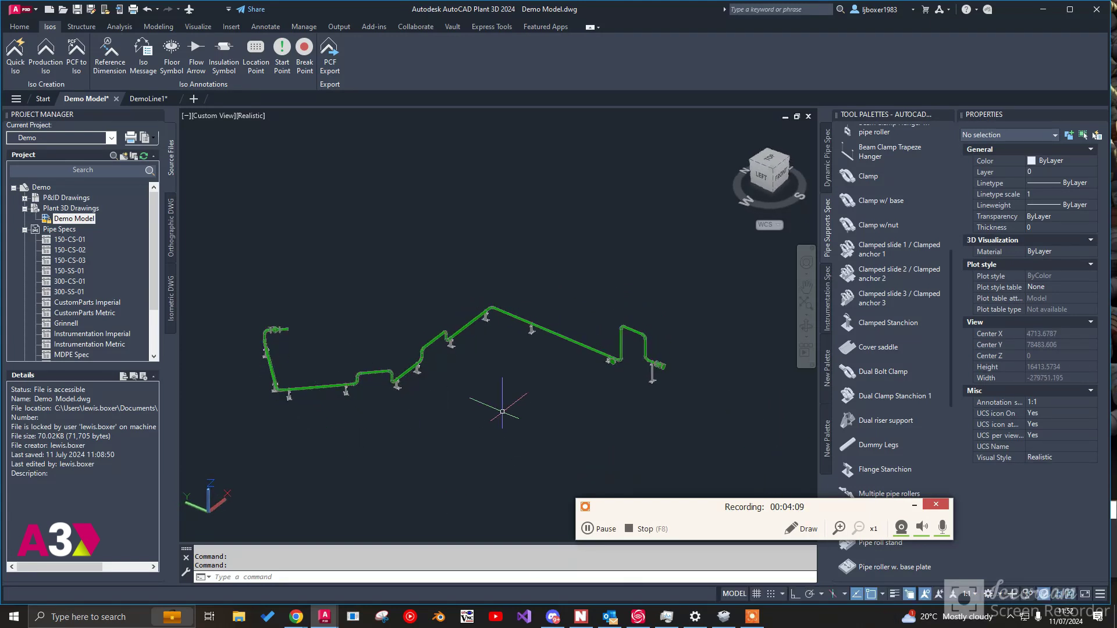
pyautogui.write('pc')
pyautogui.press('Return')
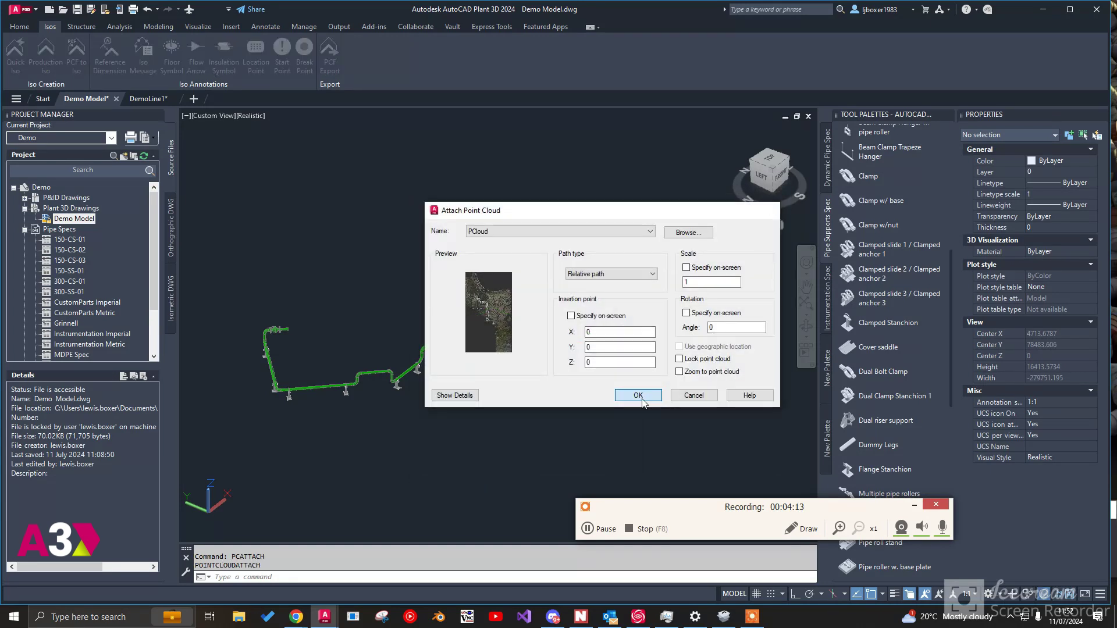
pyautogui.click(638, 396)
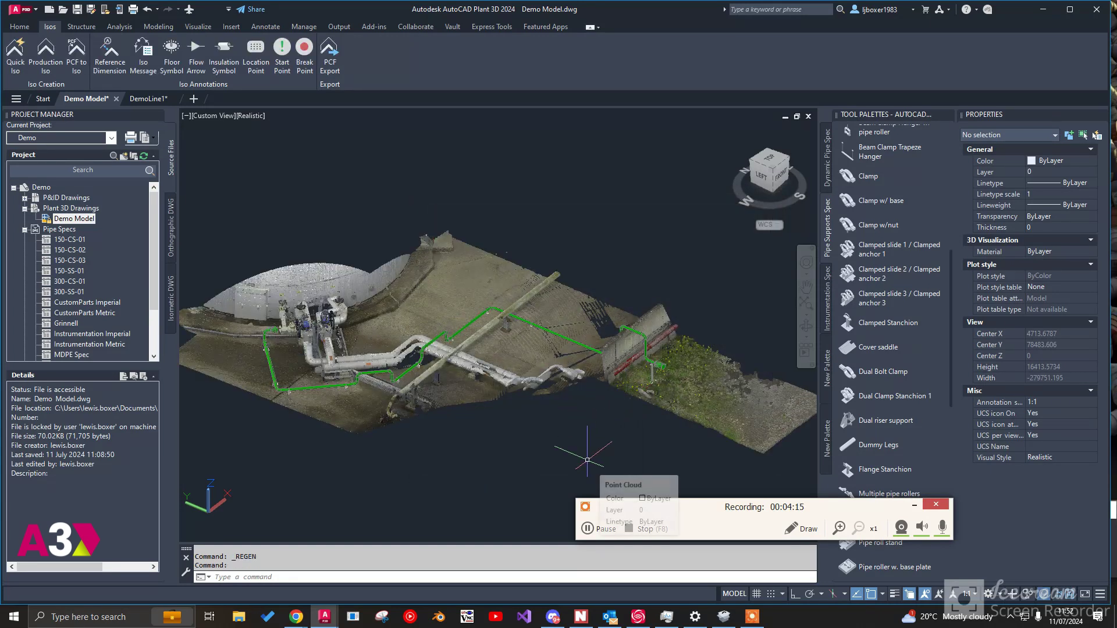
pyautogui.scroll(5, 410, 402)
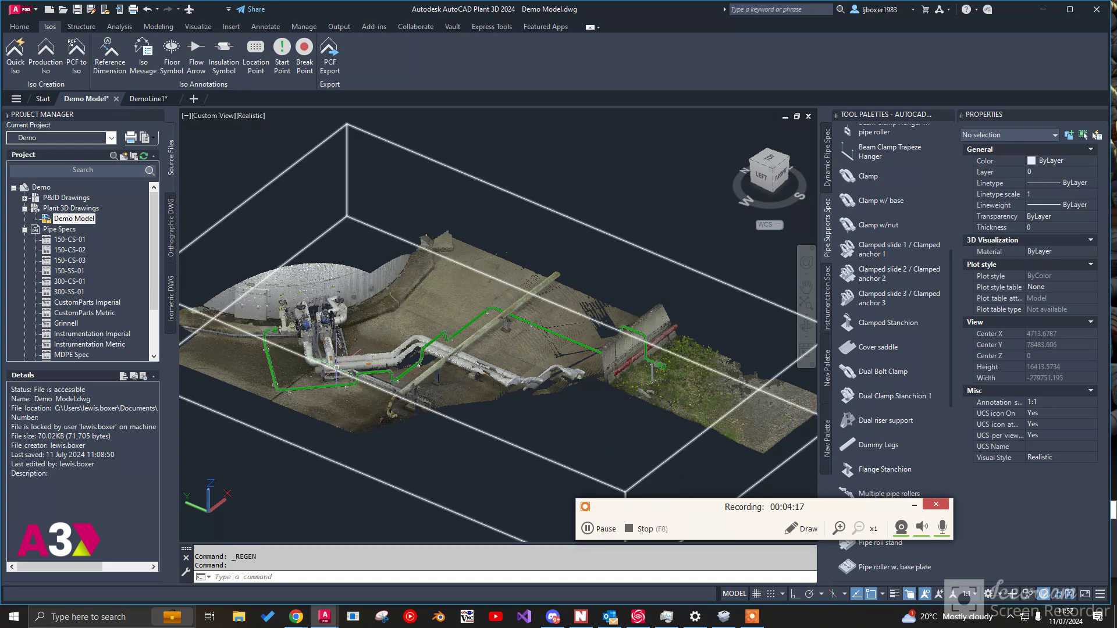
pyautogui.scroll(2, 410, 403)
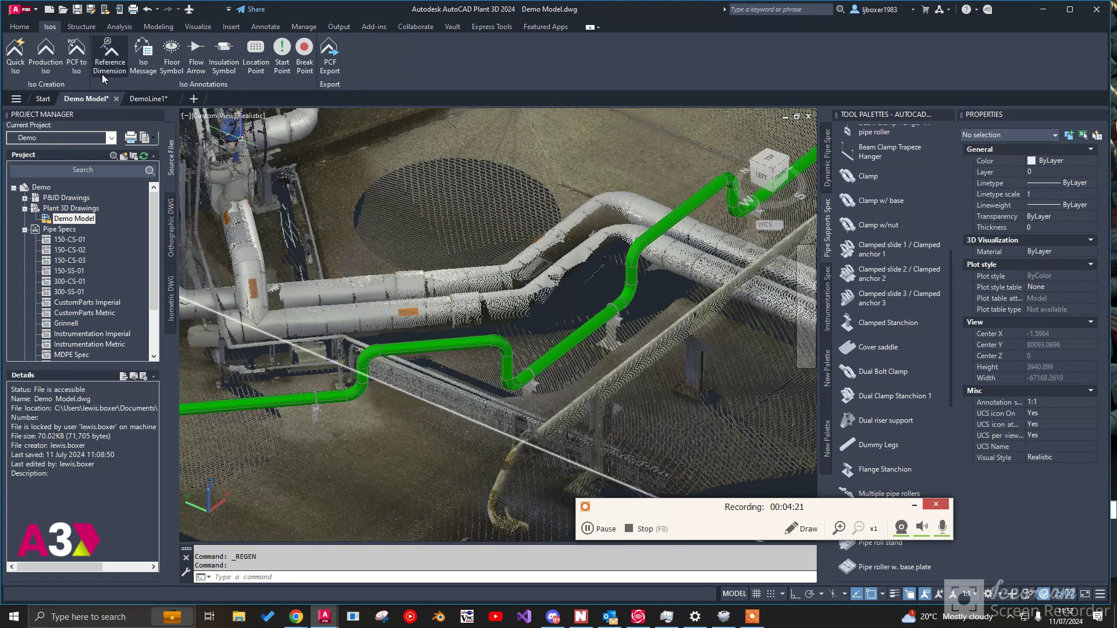
# Step: Review the DemoLine1 isometric drawing again, covering the bill of materials, the mid-route dimensions and the overall sheet
pyautogui.click(147, 98)
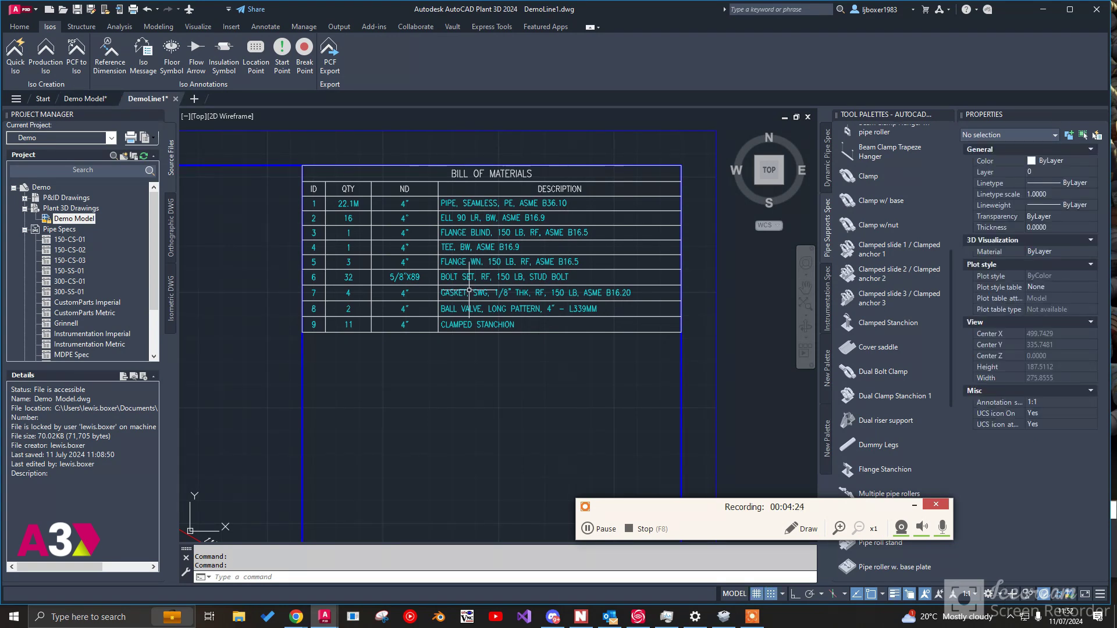
pyautogui.scroll(-5, 512, 250)
pyautogui.scroll(8, 372, 338)
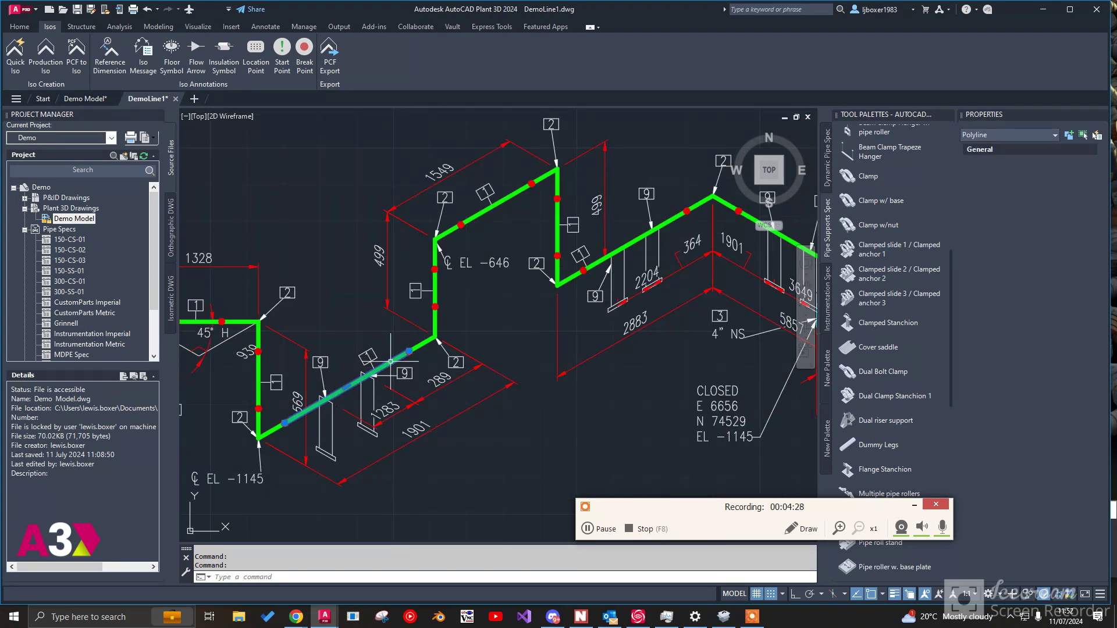
pyautogui.press('Escape')
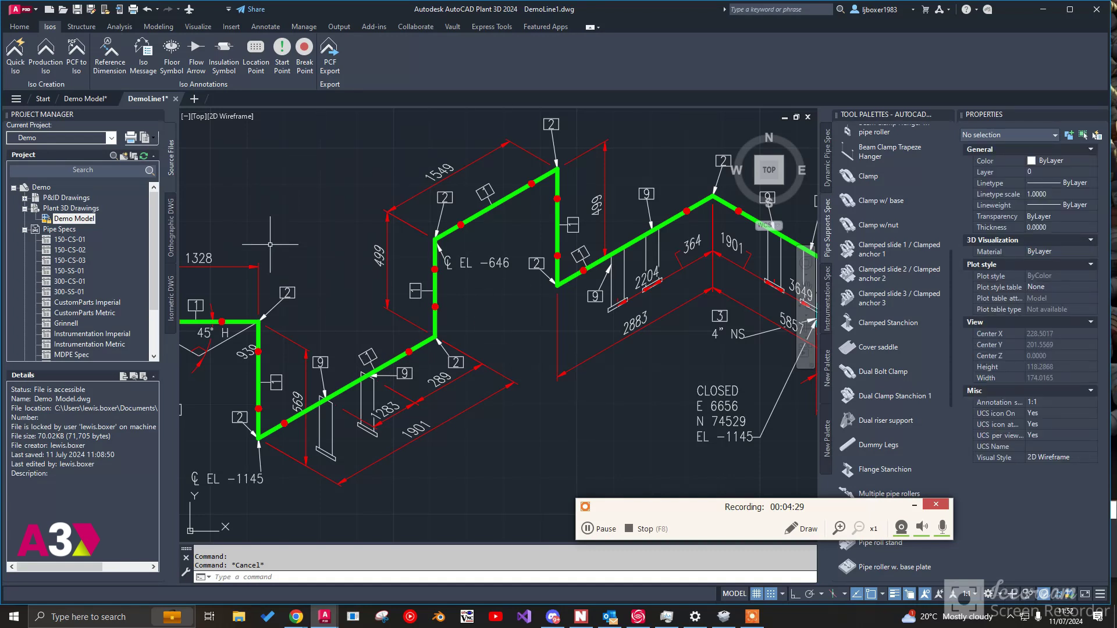
pyautogui.scroll(-8, 270, 245)
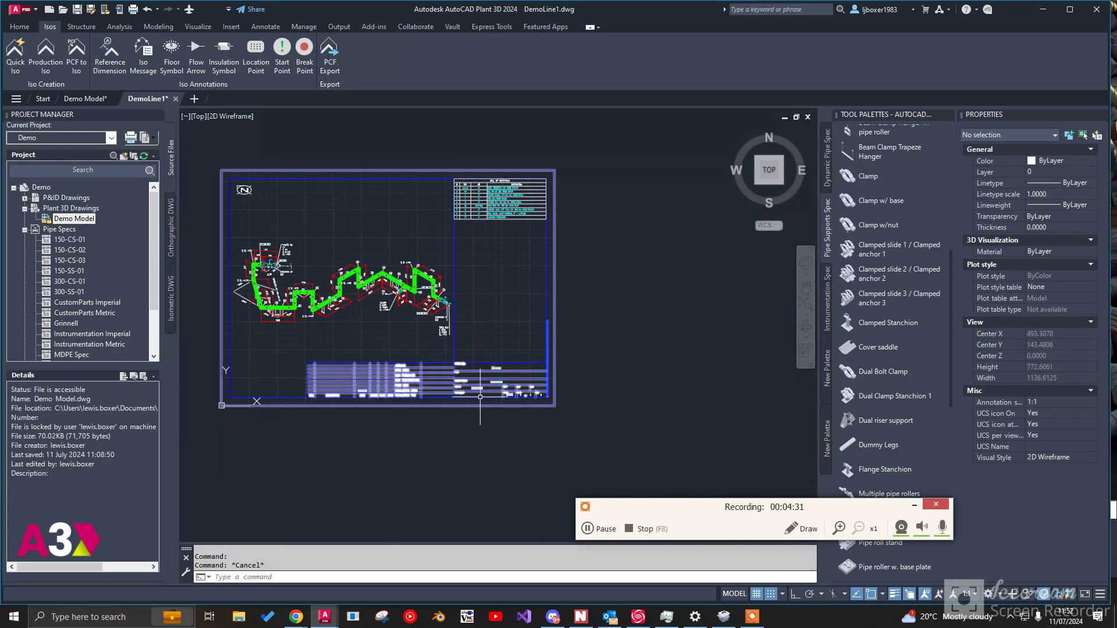
pyautogui.scroll(6, 508, 389)
pyautogui.scroll(-8, 523, 384)
pyautogui.scroll(6, 396, 291)
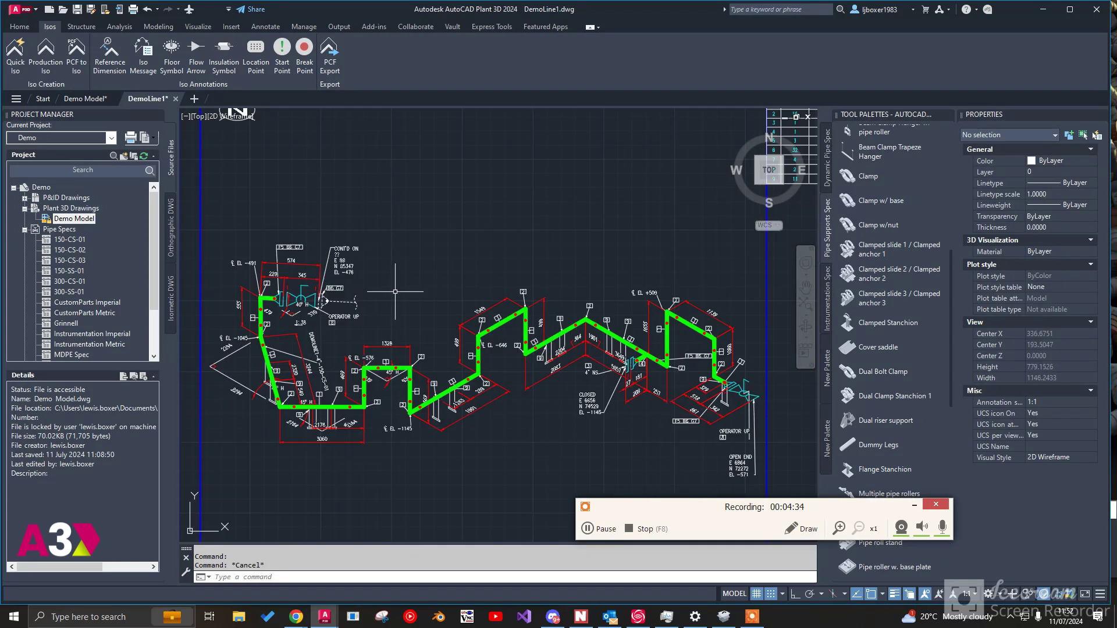
# Step: Return to Demo Model and examine the modelled line against the point cloud, from the tank connection to the open end beyond the wall
pyautogui.click(76, 98)
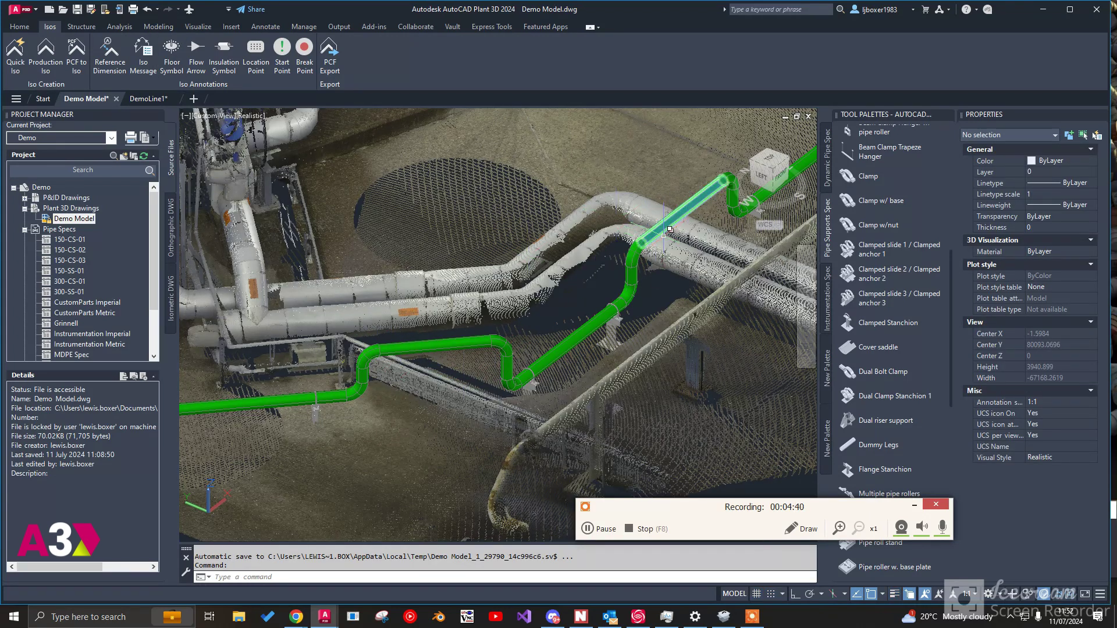
pyautogui.scroll(-3, 511, 347)
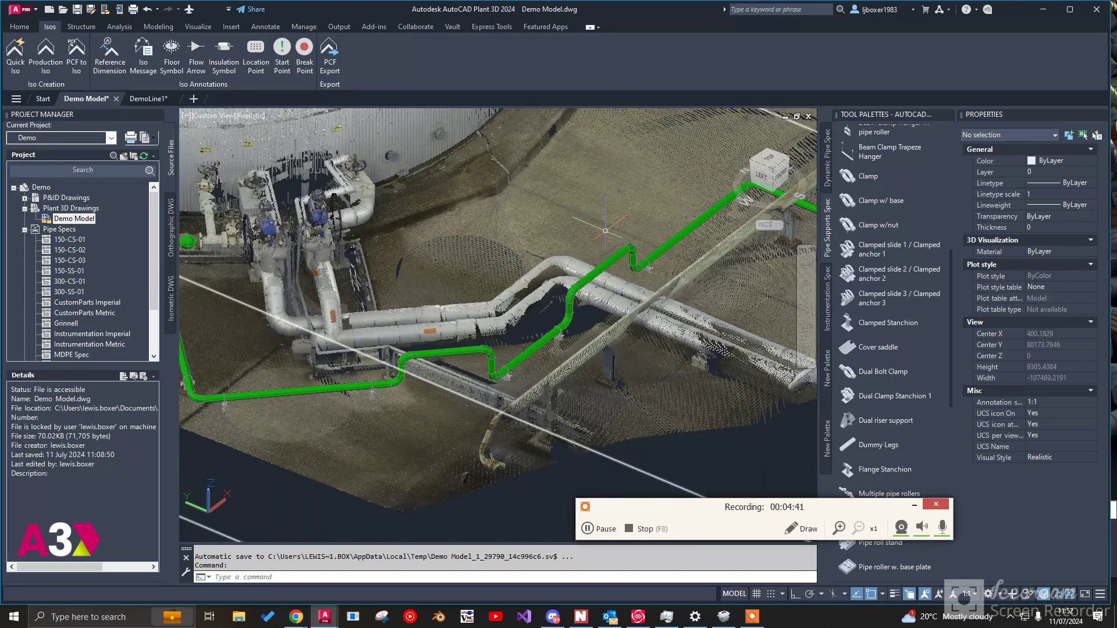
pyautogui.scroll(-2, 340, 366)
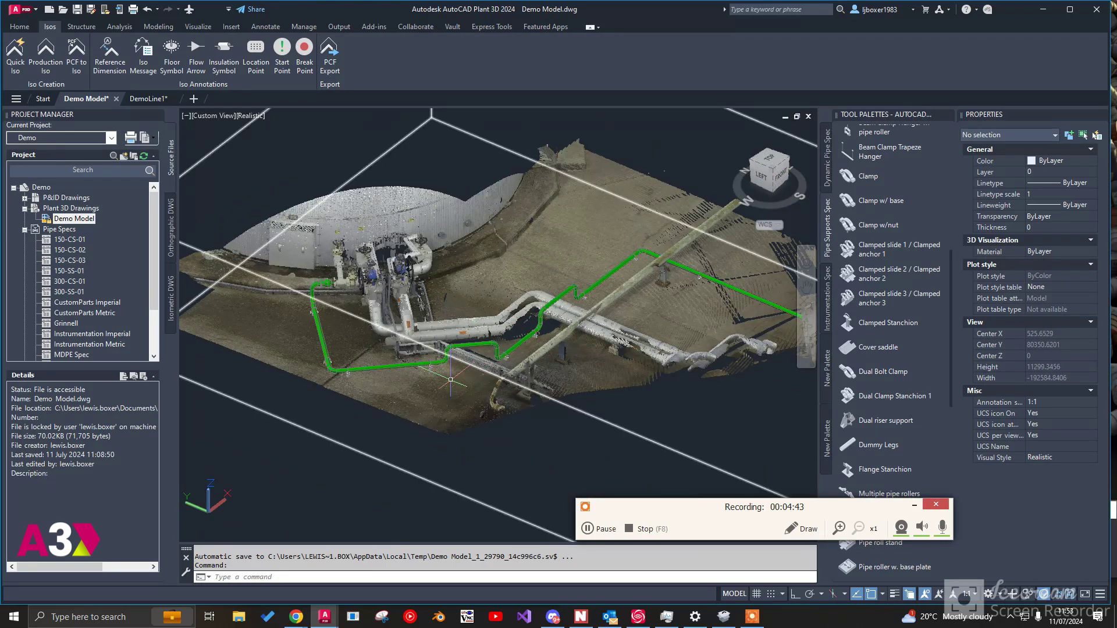
pyautogui.scroll(-2, 372, 355)
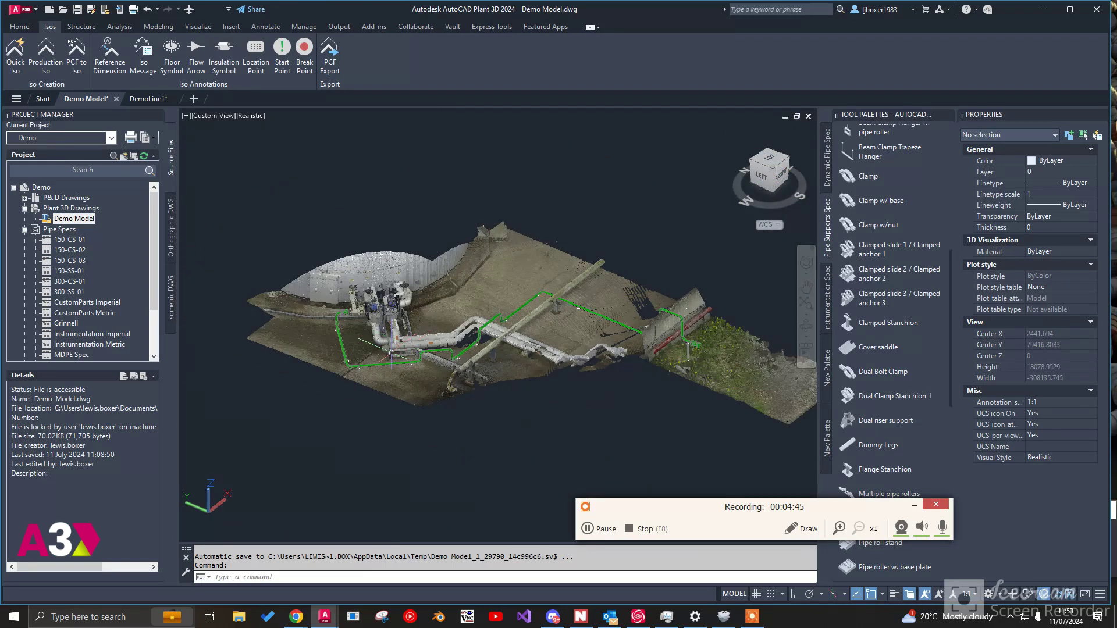
pyautogui.scroll(5, 695, 343)
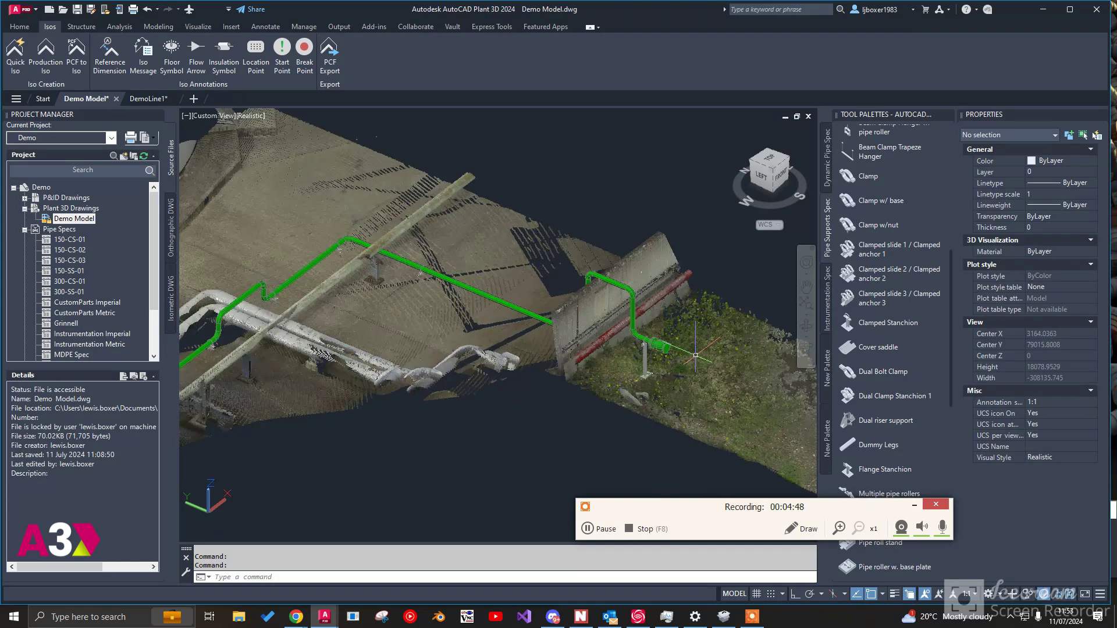
pyautogui.scroll(-4, 669, 348)
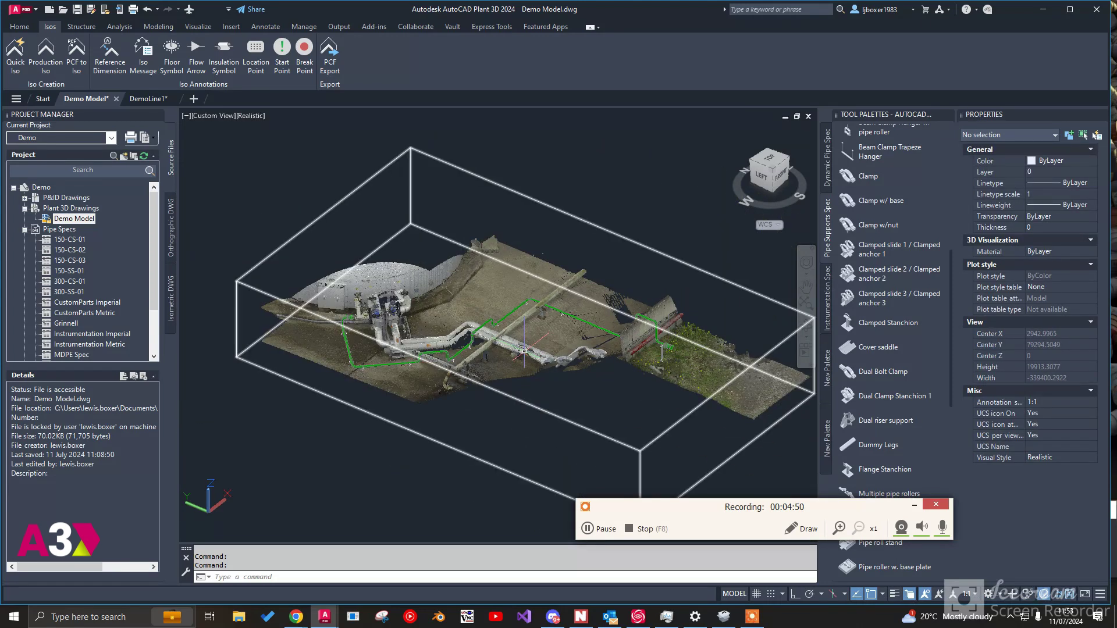